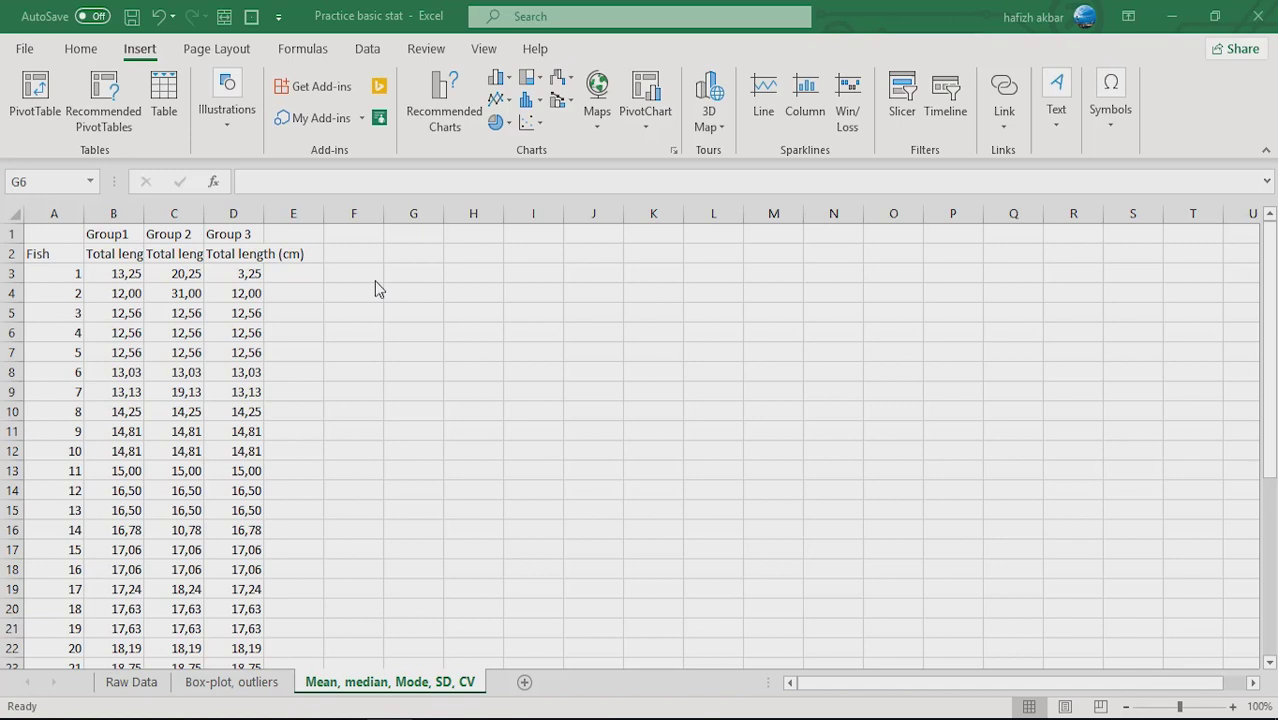
{"action": "left_click", "coordinate": [97, 230]}
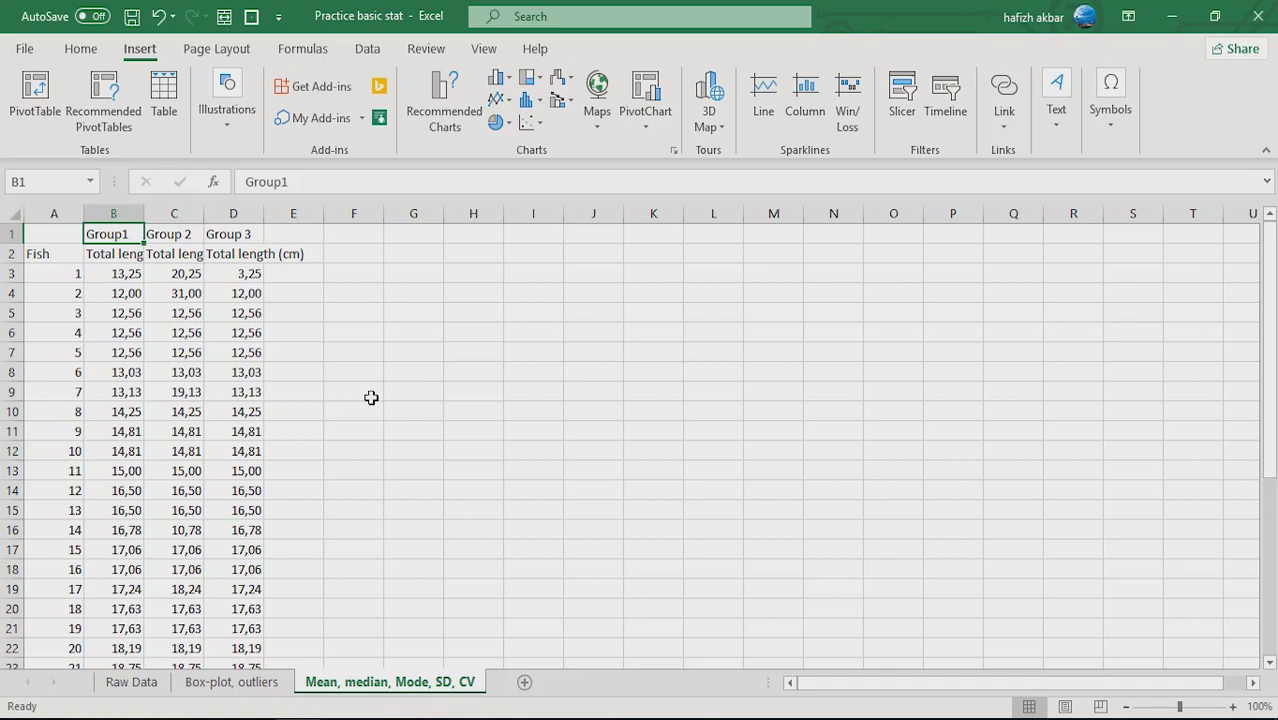
{"action": "left_click", "coordinate": [168, 233]}
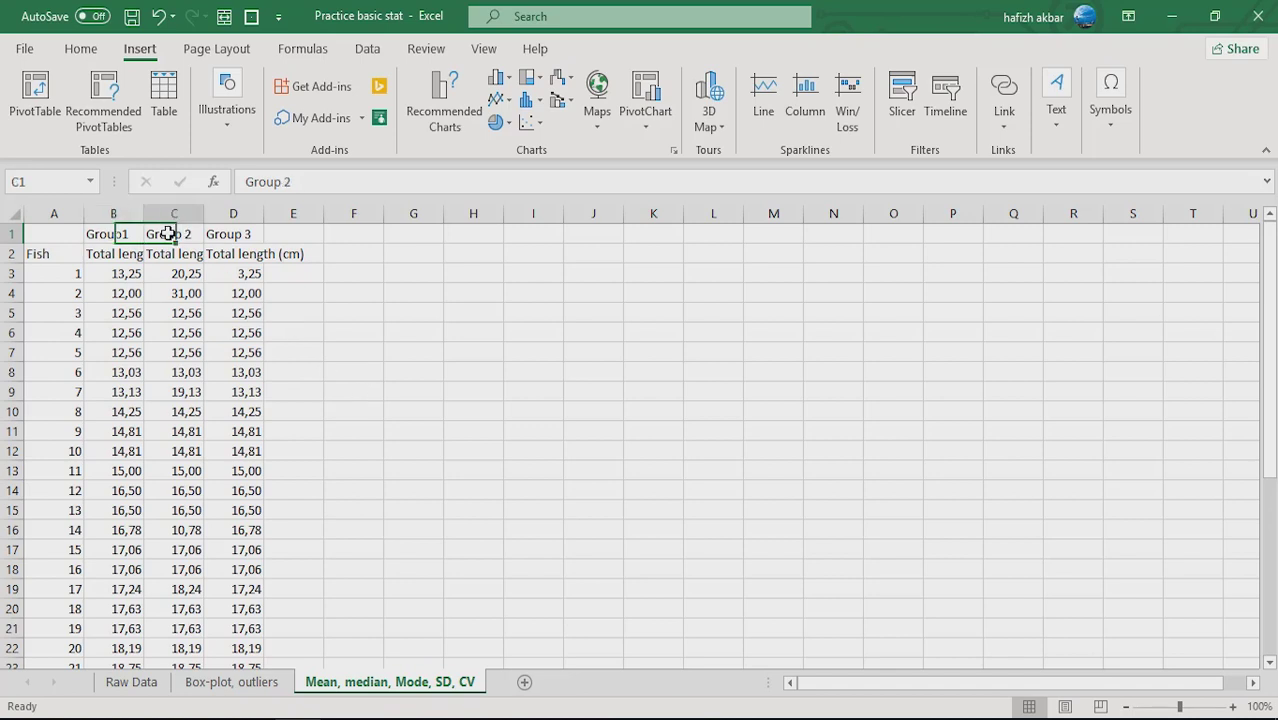
{"action": "left_click", "coordinate": [229, 236]}
{"action": "left_click", "coordinate": [306, 409]}
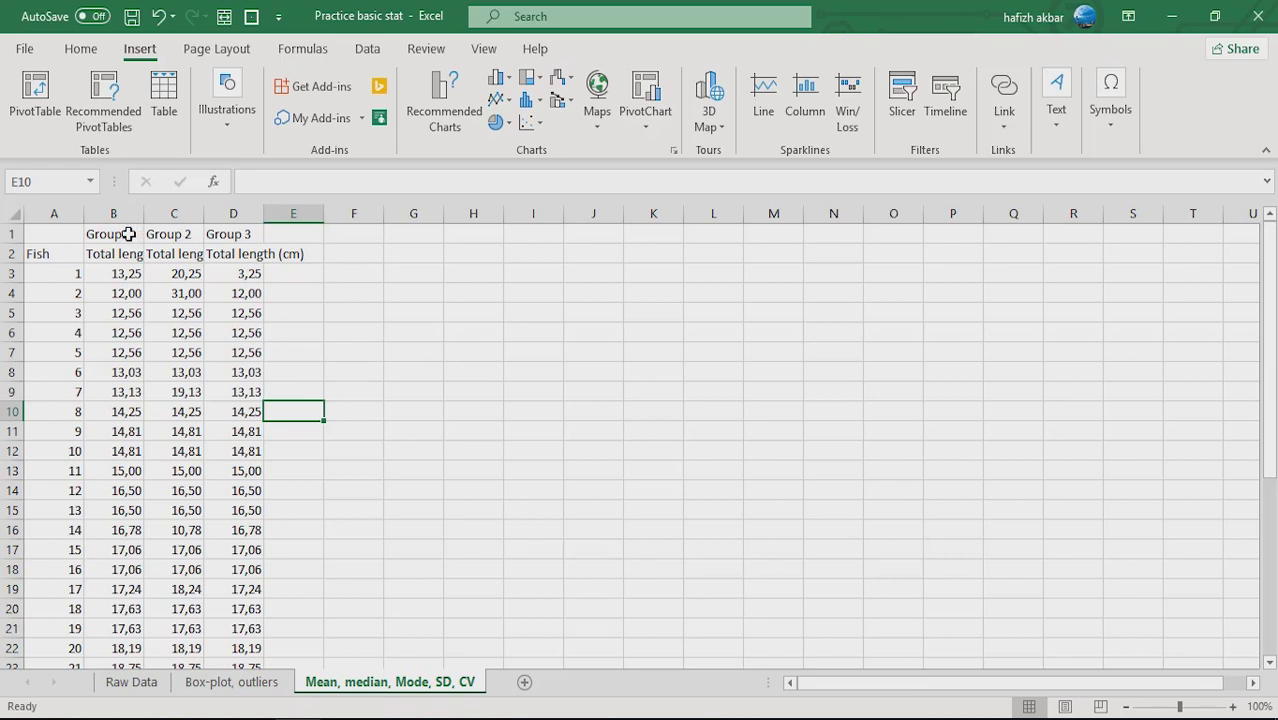
Step: Copy the three group headings from B1:D1 and paste them starting at F1
{"action": "left_click_drag", "start_coordinate": [128, 234], "coordinate": [213, 238]}
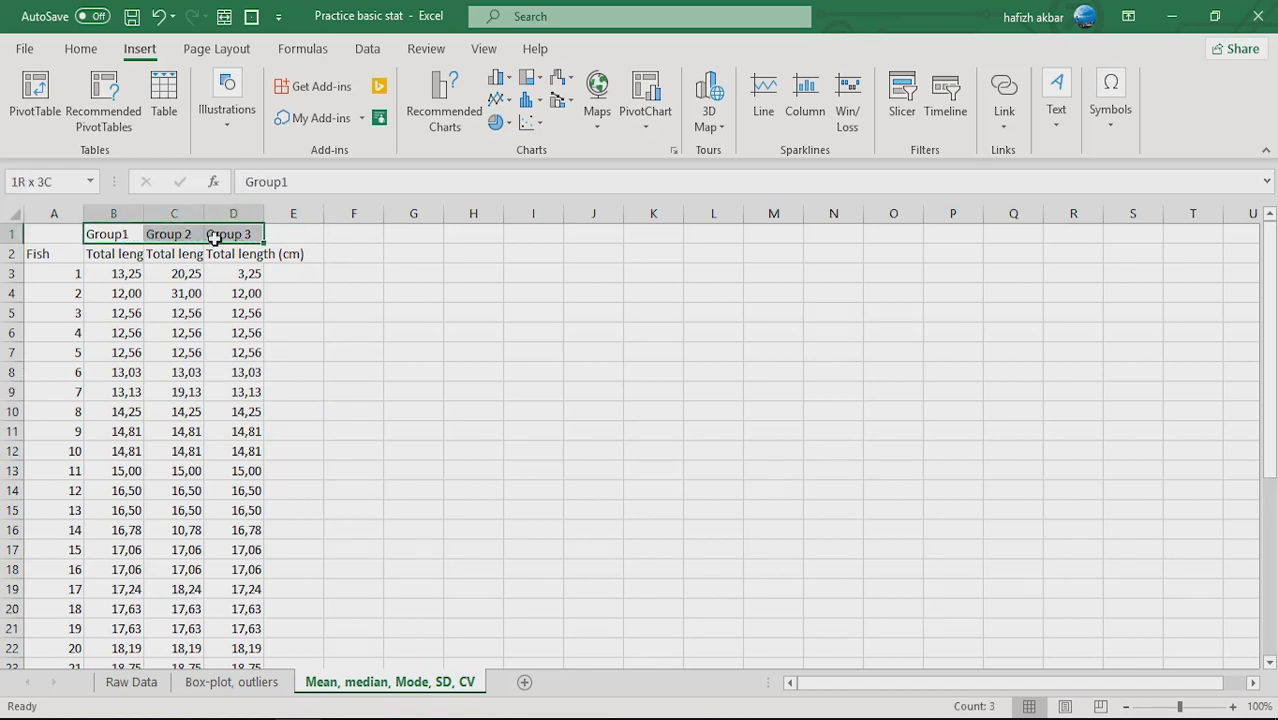
{"action": "key", "text": "ctrl+c"}
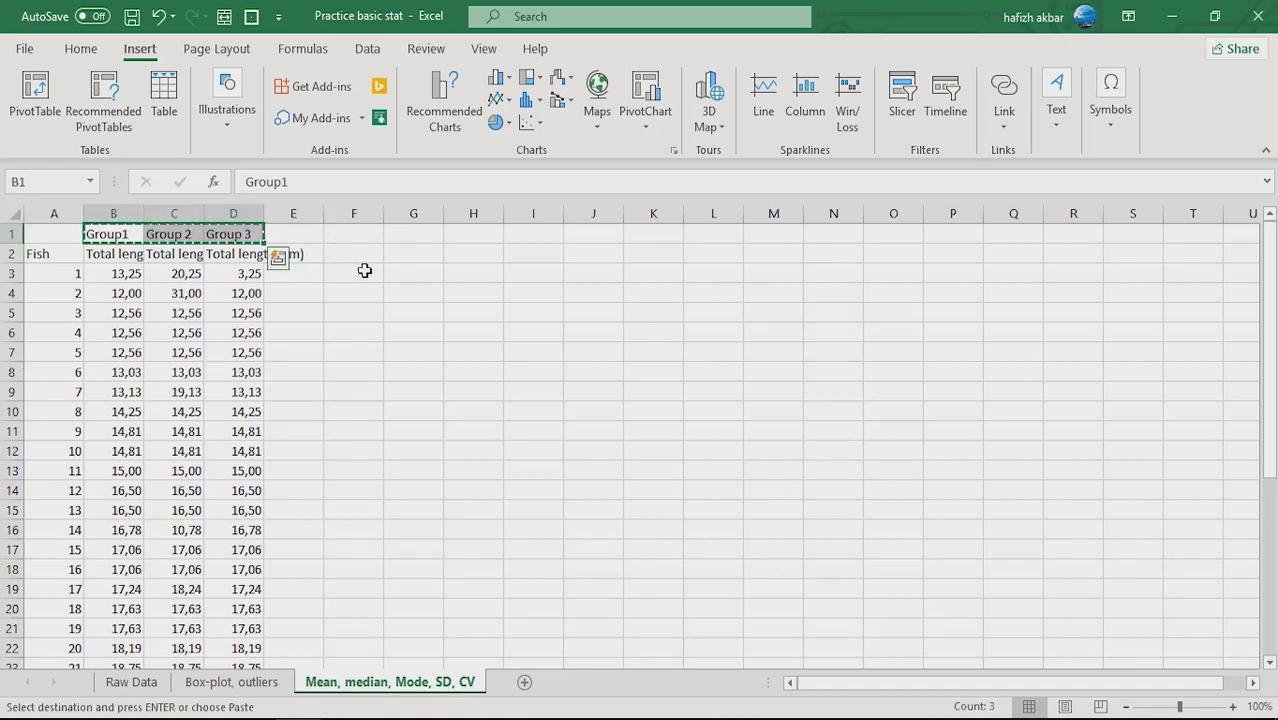
{"action": "left_click", "coordinate": [352, 234]}
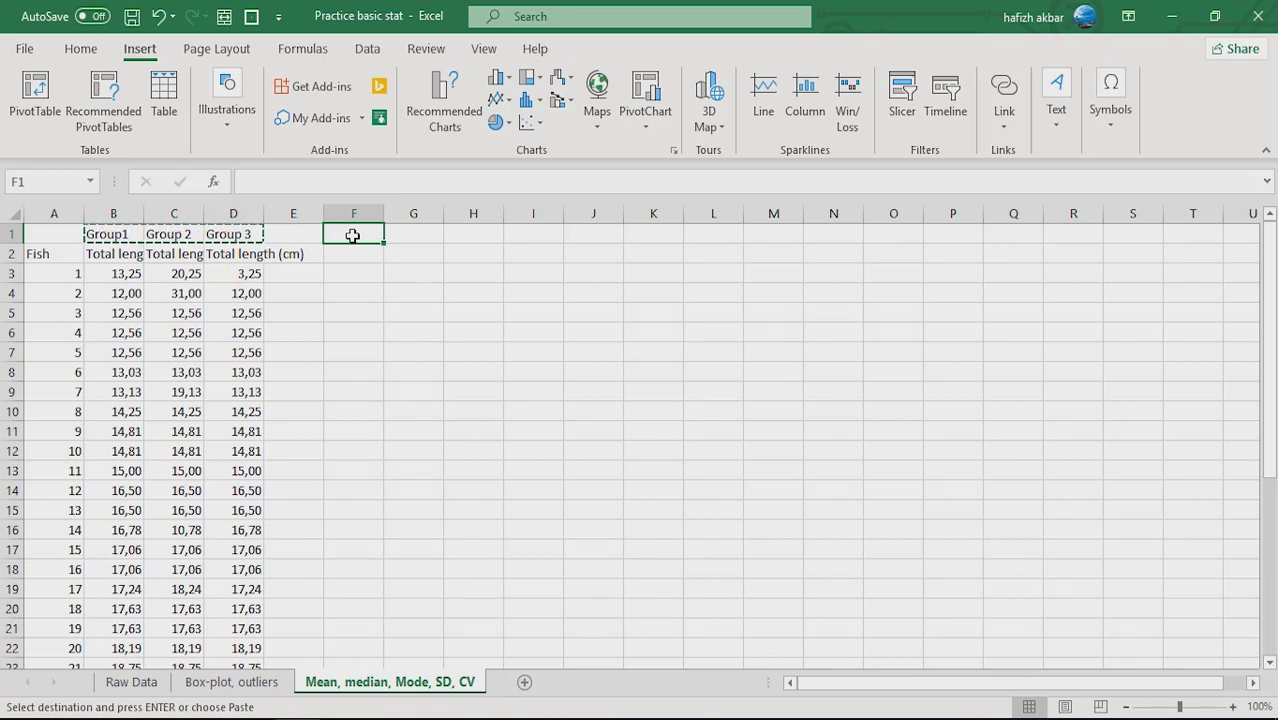
{"action": "key", "text": "ctrl+v"}
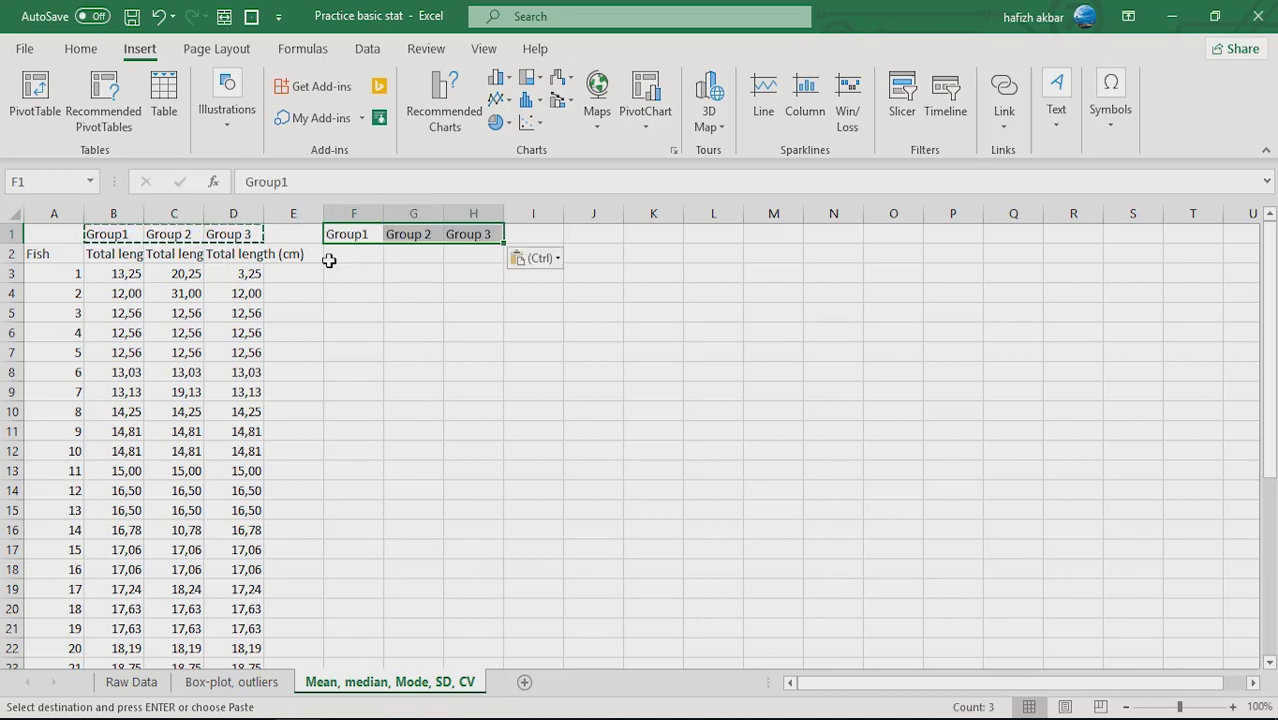
Step: Wrap the text of the Group 3 "Total length (cm)" heading in D2
{"action": "left_click", "coordinate": [252, 254]}
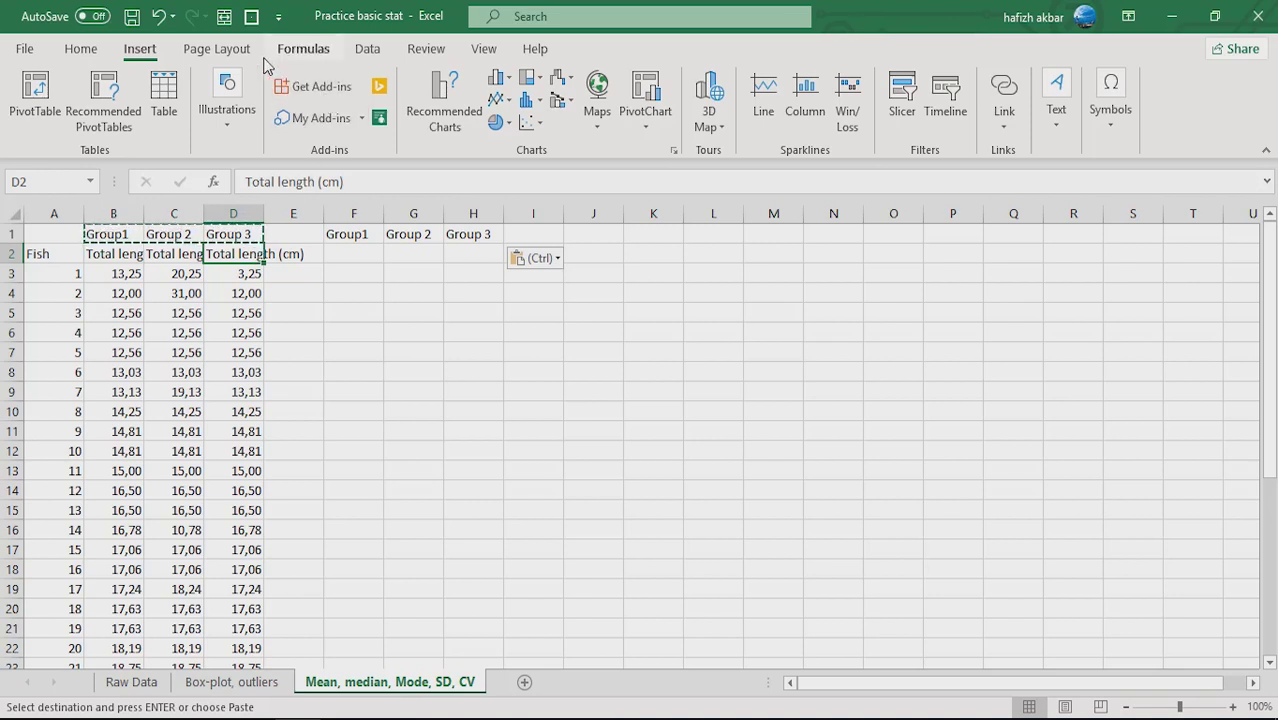
{"action": "left_click", "coordinate": [82, 50]}
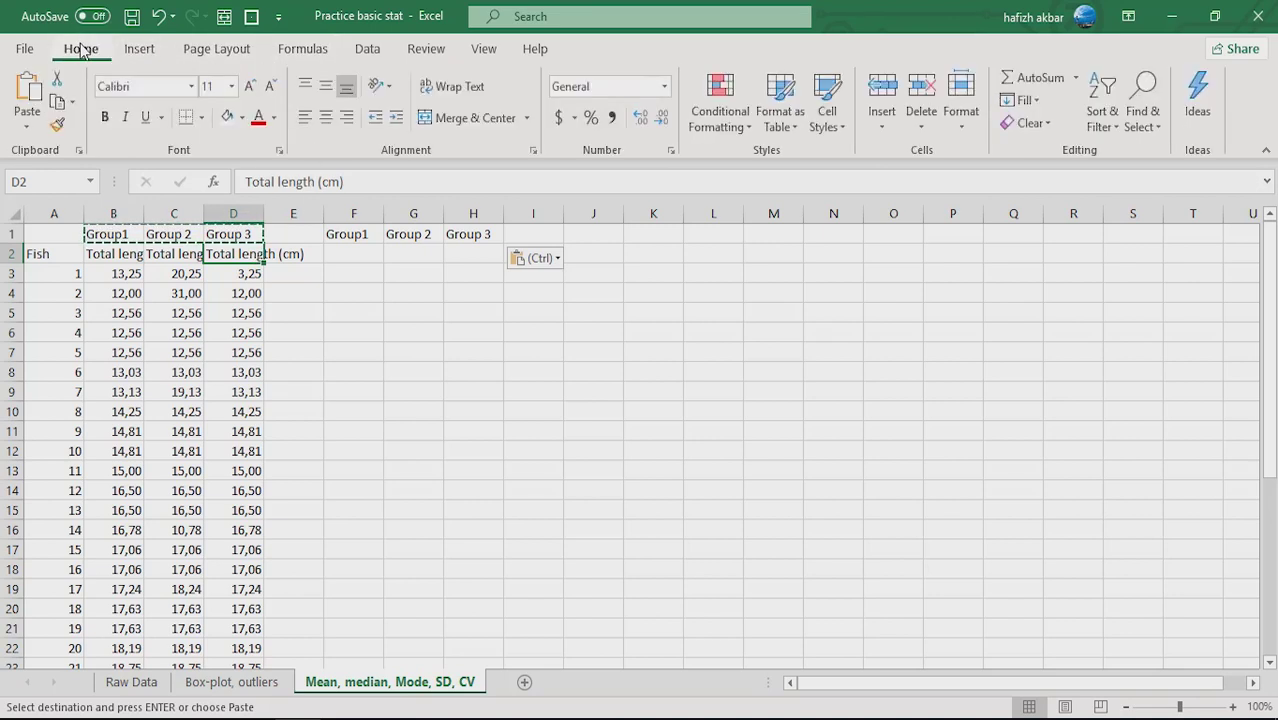
{"action": "left_click", "coordinate": [472, 92]}
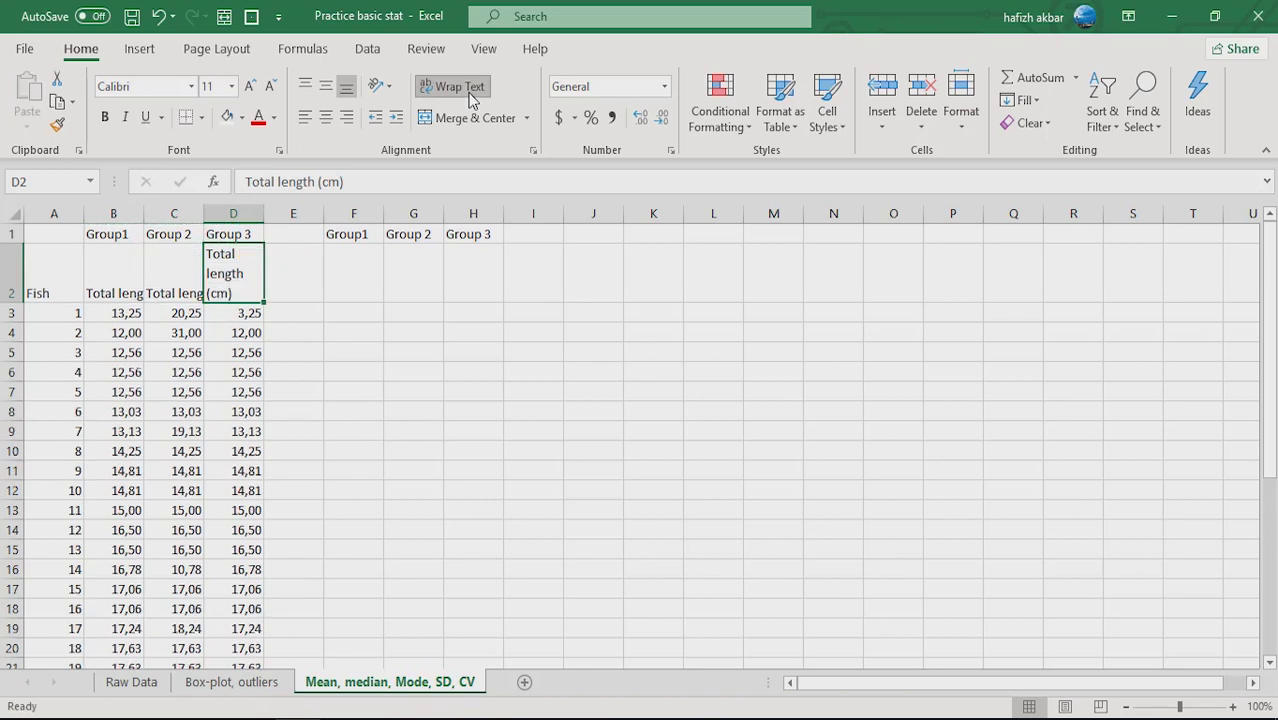
{"action": "left_click", "coordinate": [302, 271]}
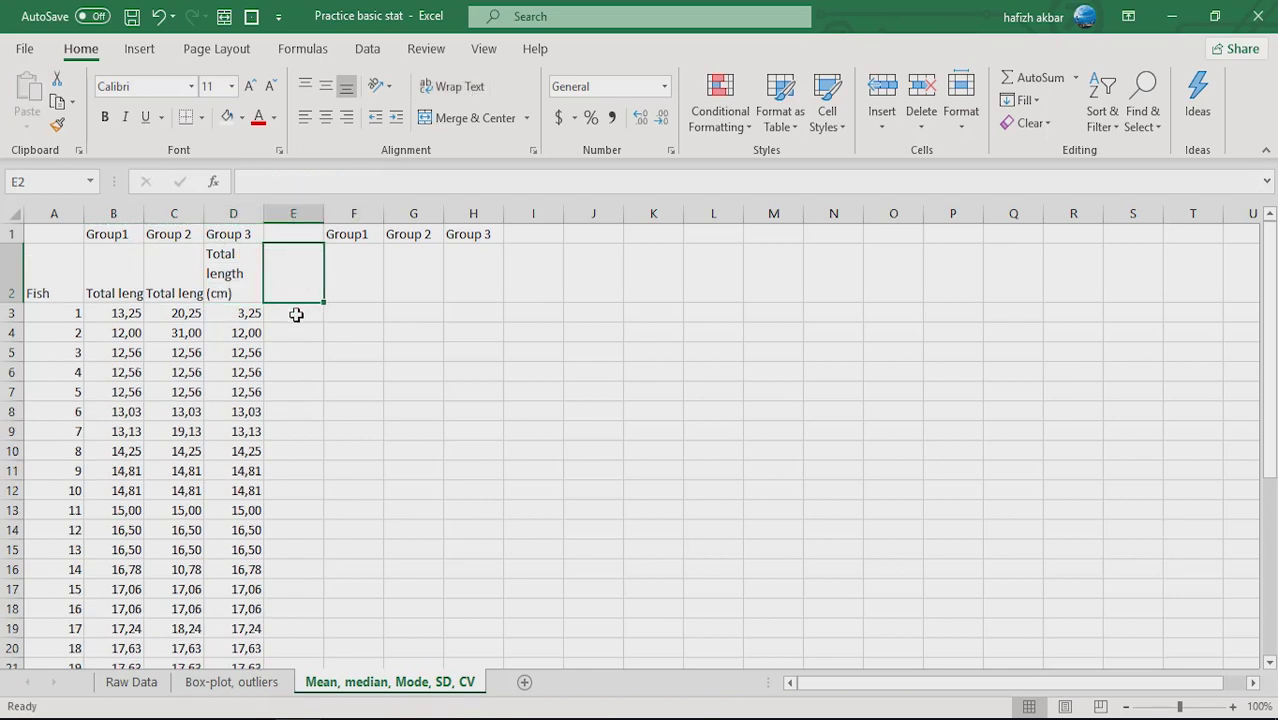
Step: Enter the row label "Mean" in E3
{"action": "left_click", "coordinate": [296, 314]}
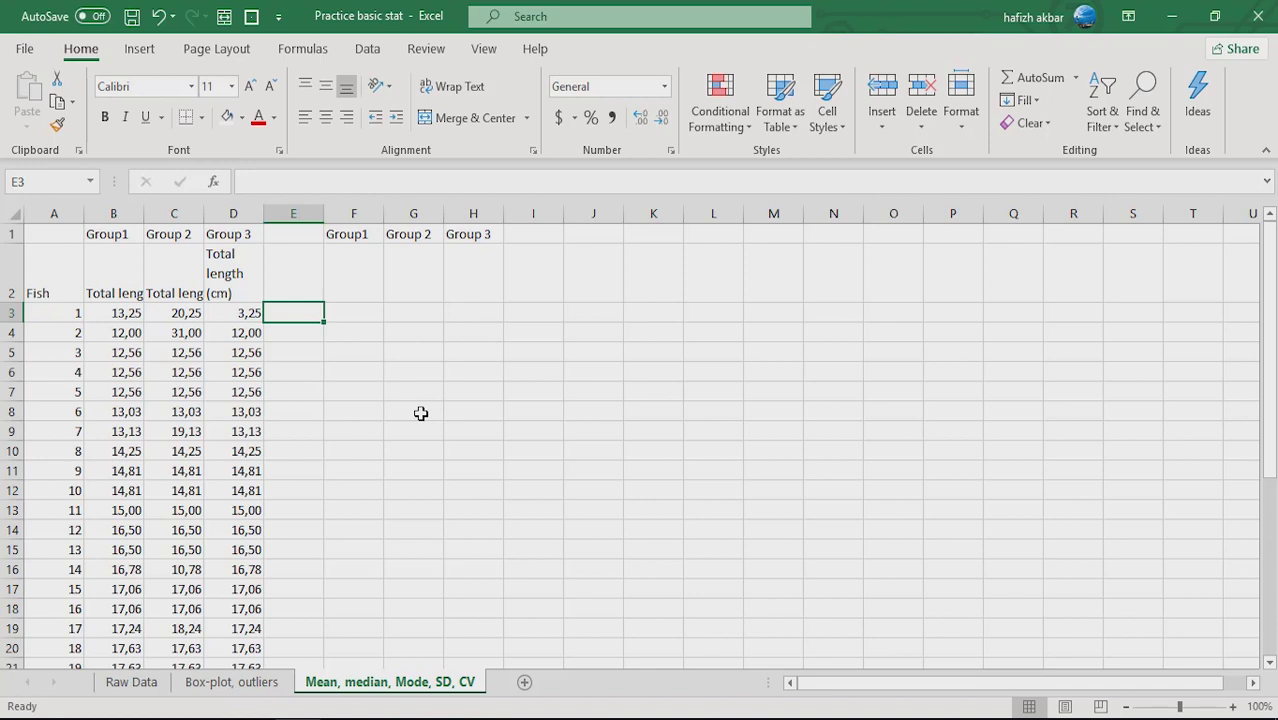
{"action": "type", "text": "Me"}
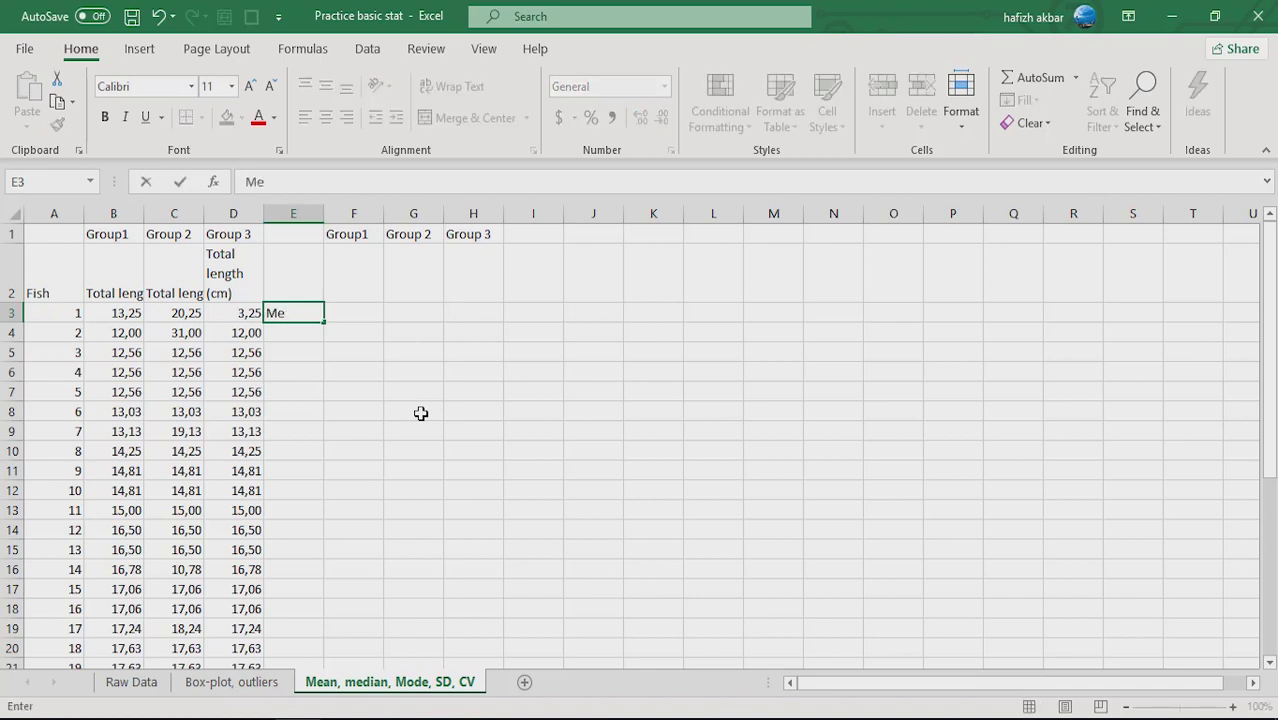
{"action": "type", "text": "an"}
Step: Calculate the Group 1 mean in F3 with the AVERAGE function over B3:B37
{"action": "left_click", "coordinate": [342, 314]}
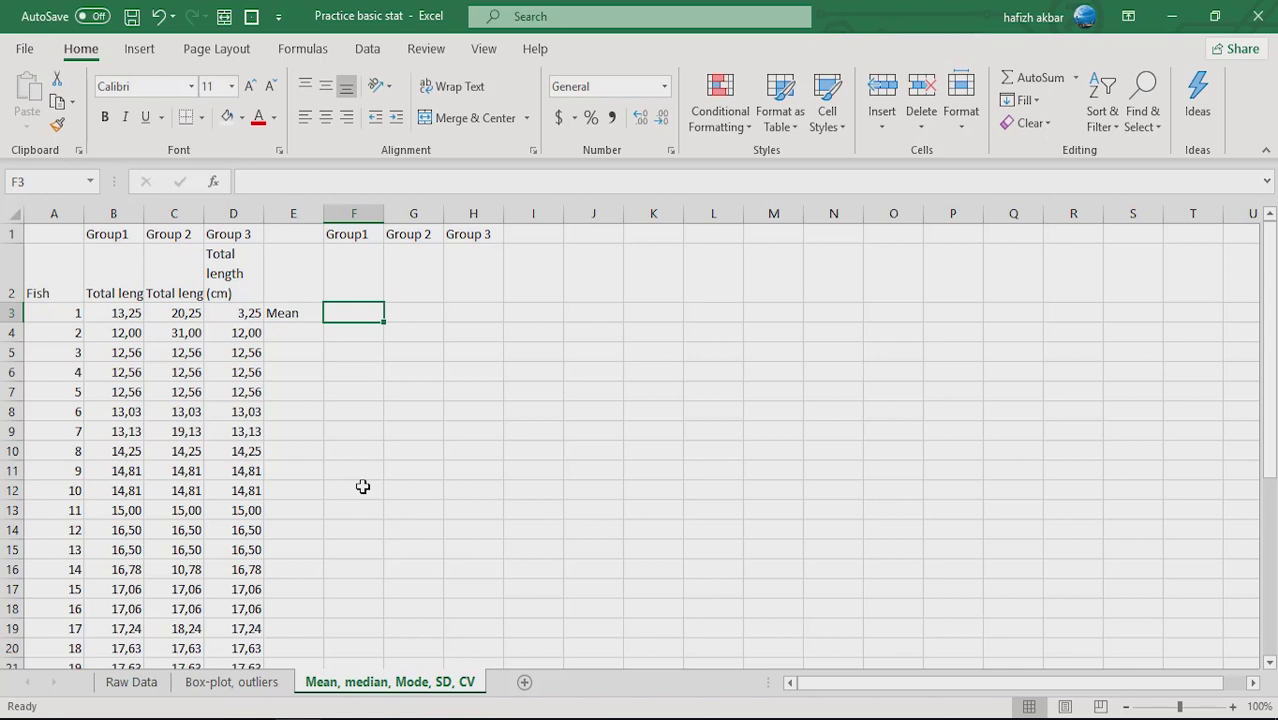
{"action": "type", "text": "="}
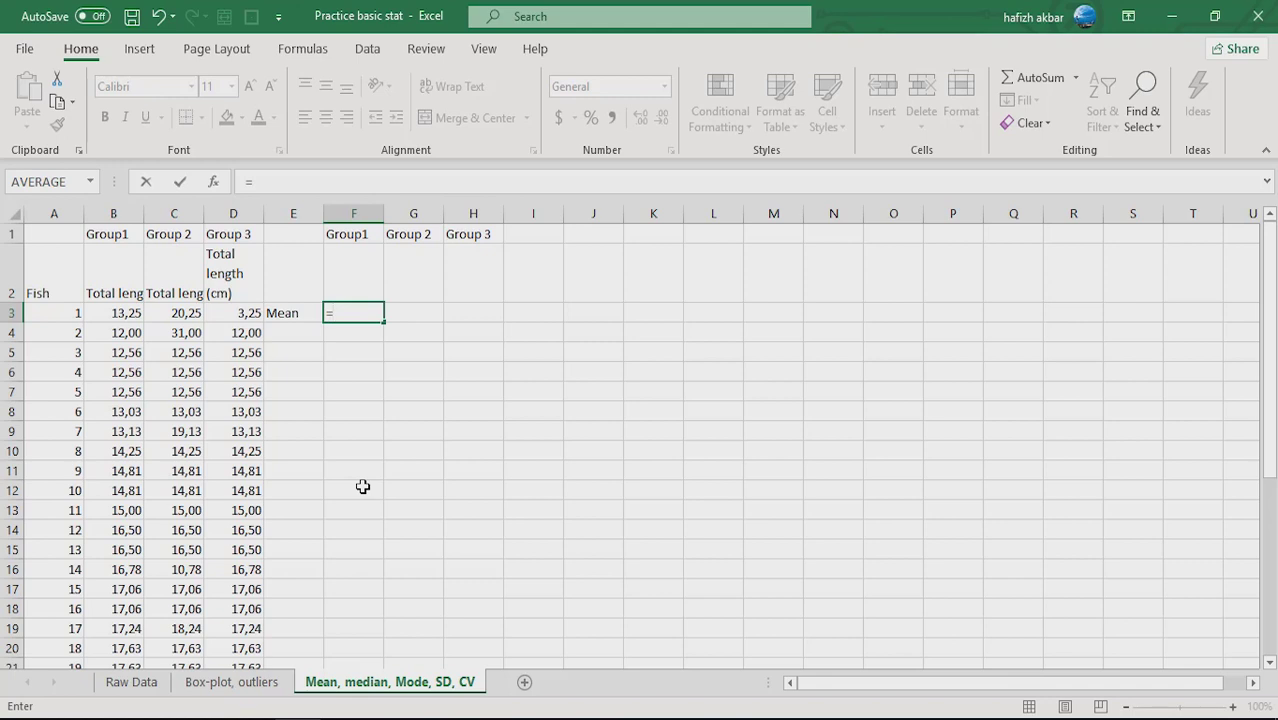
{"action": "type", "text": "aver"}
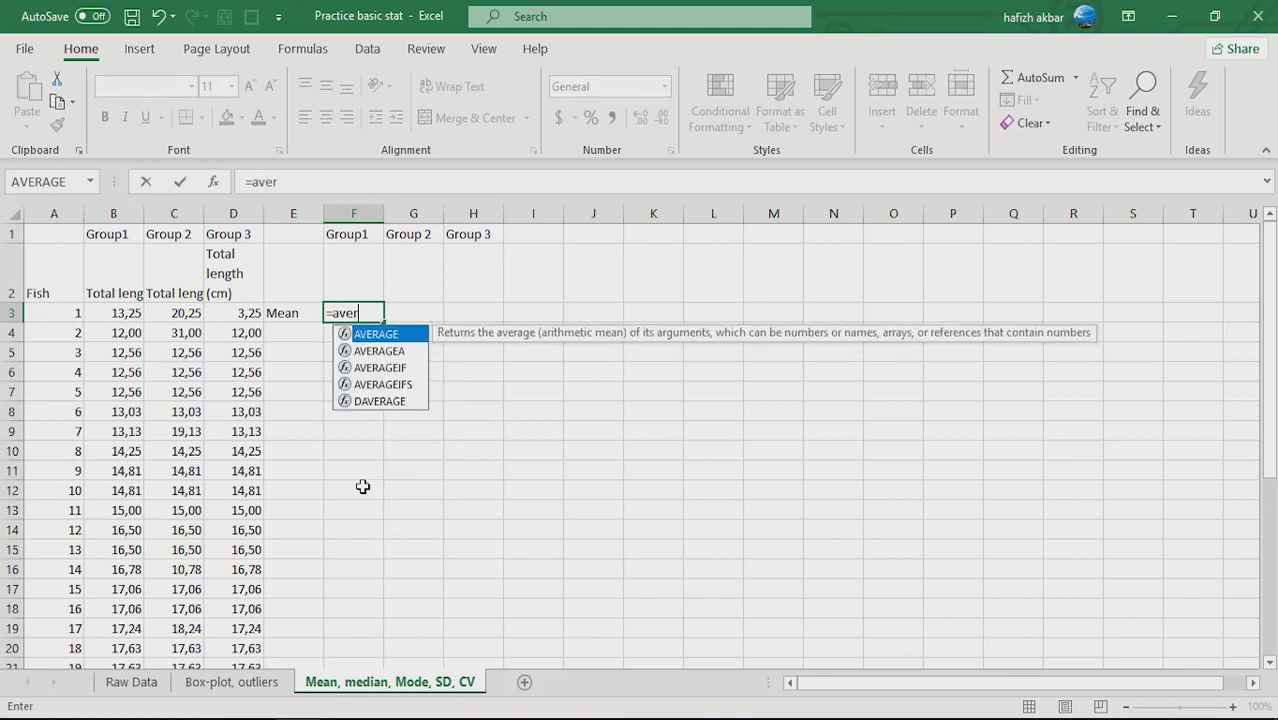
{"action": "type", "text": "age("}
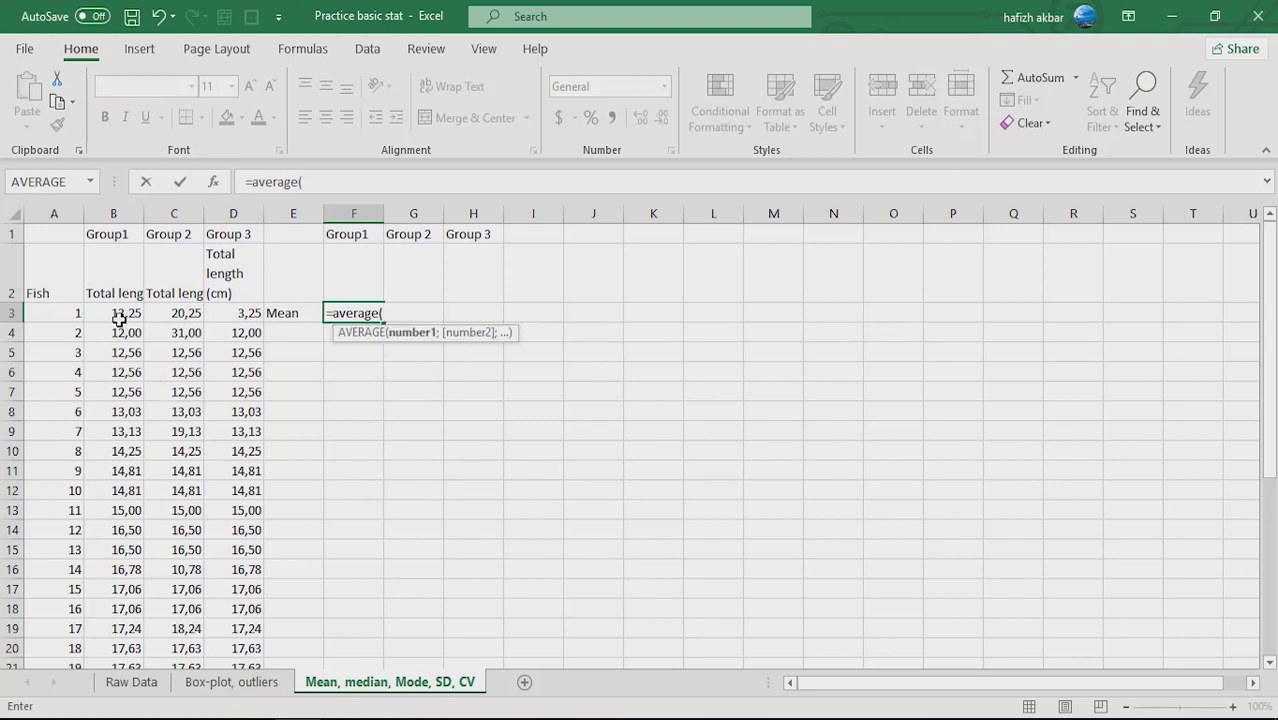
{"action": "left_click_drag", "start_coordinate": [118, 316], "coordinate": [107, 632]}
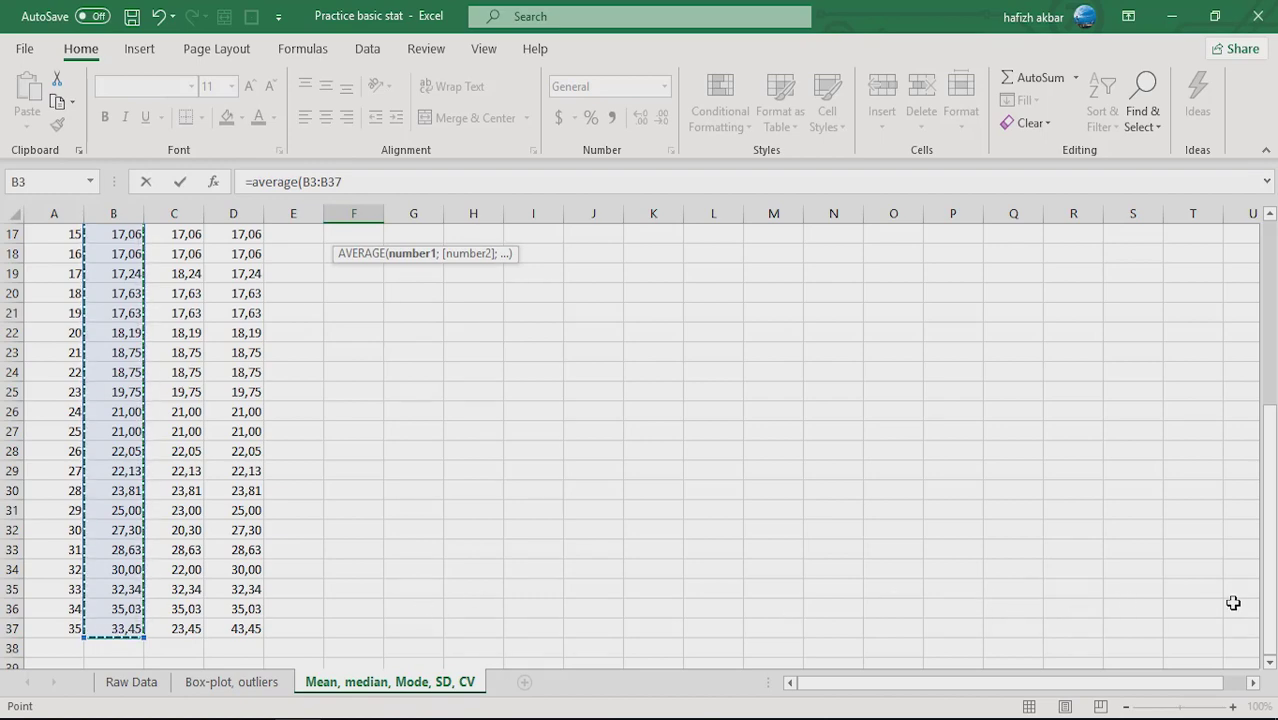
{"action": "left_click_drag", "start_coordinate": [1268, 605], "coordinate": [1265, 392]}
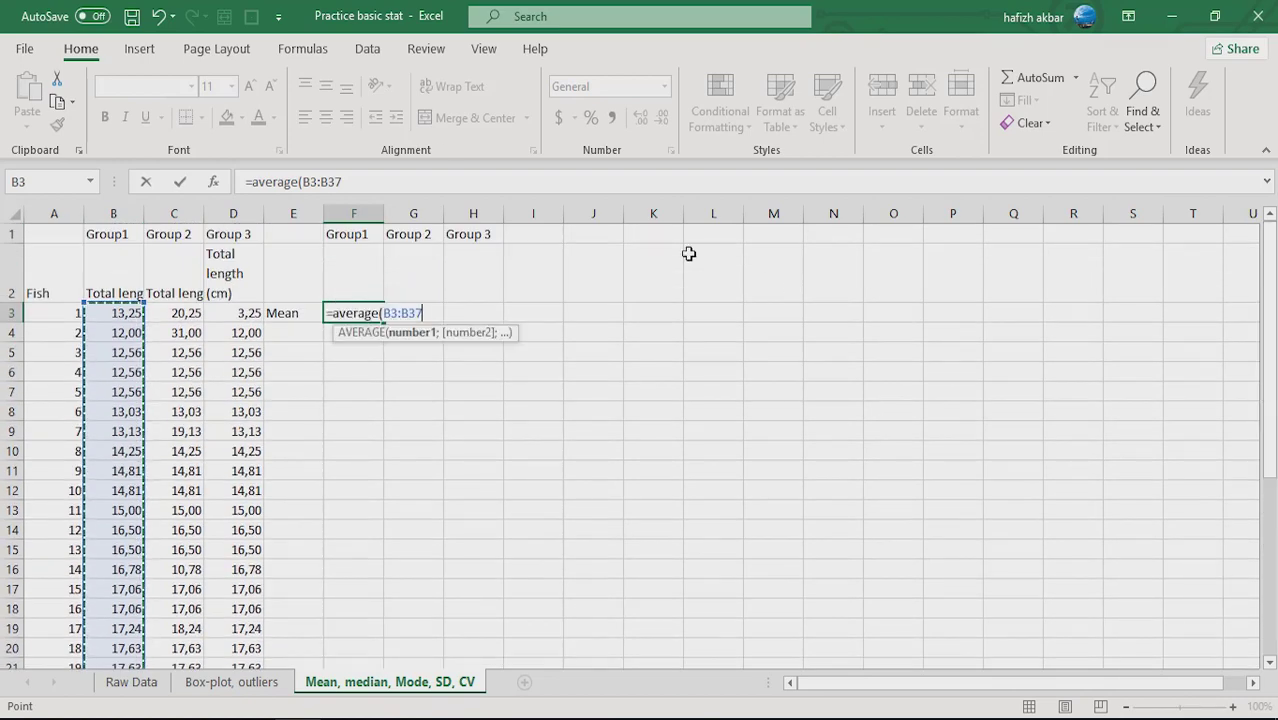
{"action": "left_click", "coordinate": [368, 181]}
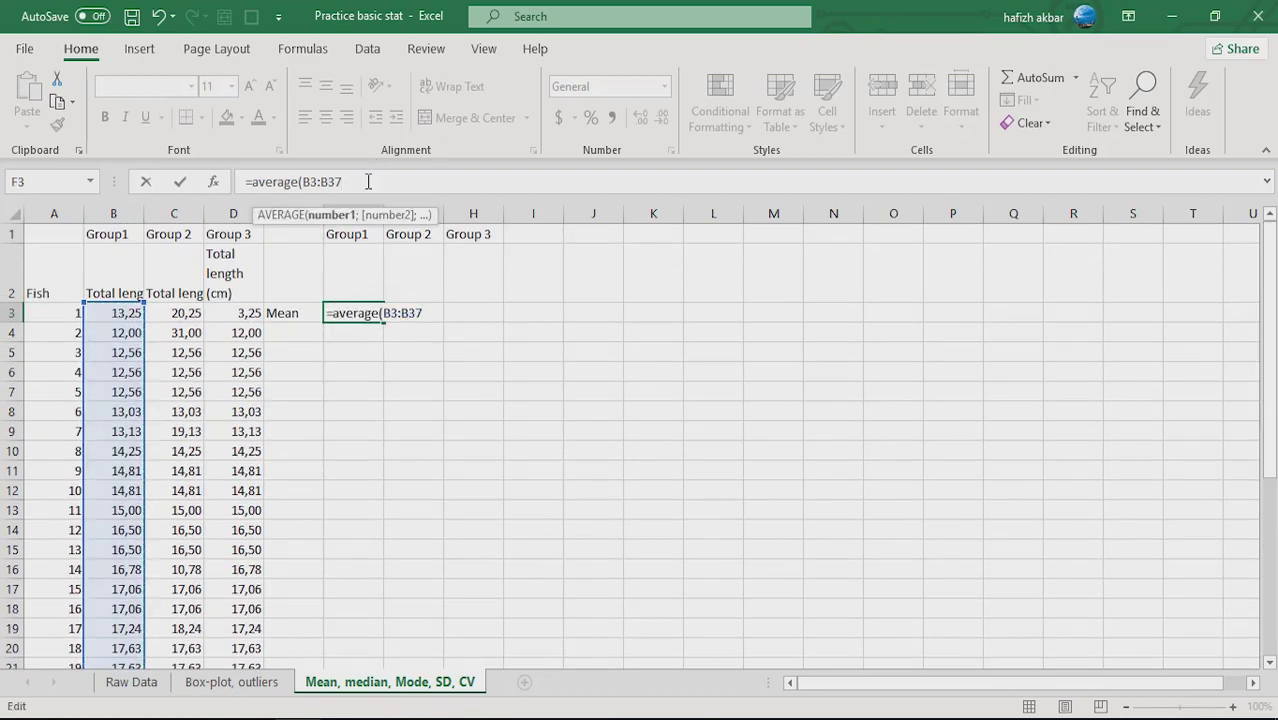
{"action": "type", "text": "0"}
{"action": "key", "text": "Return"}
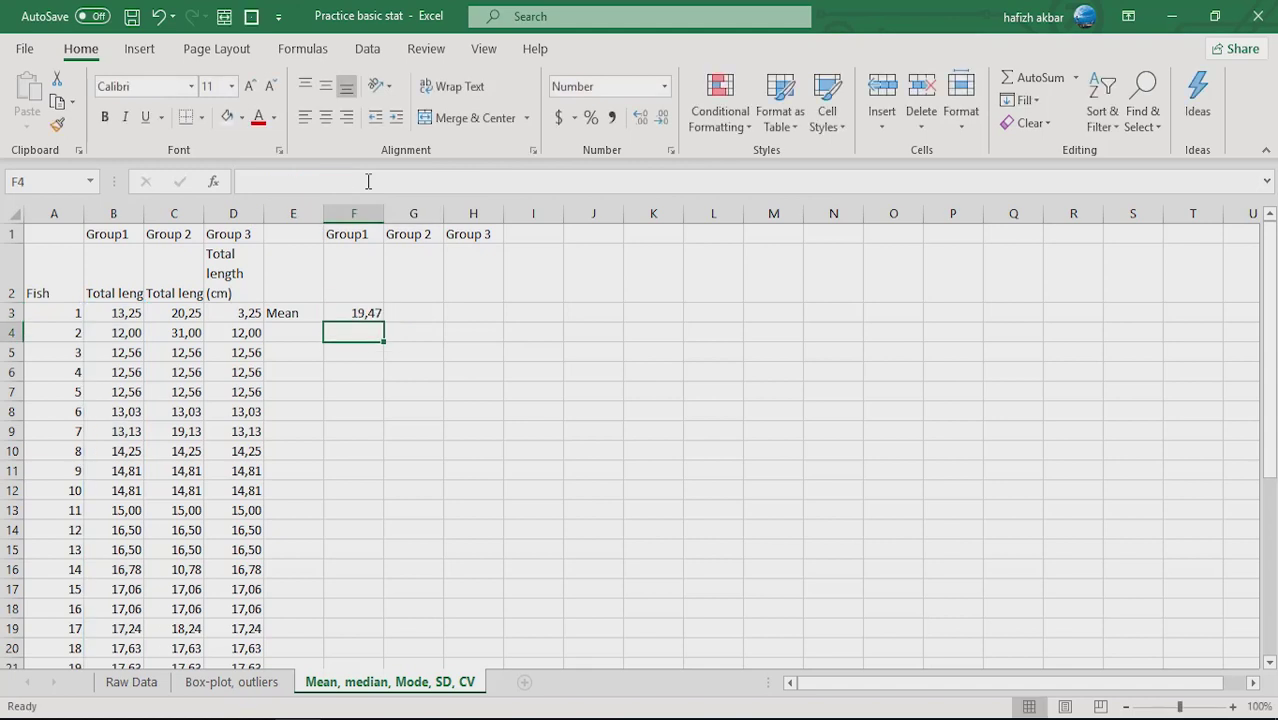
Step: Calculate the Group 2 mean in G3 with the AVERAGE function over all Group 2 lengths in column C
{"action": "left_click", "coordinate": [414, 312]}
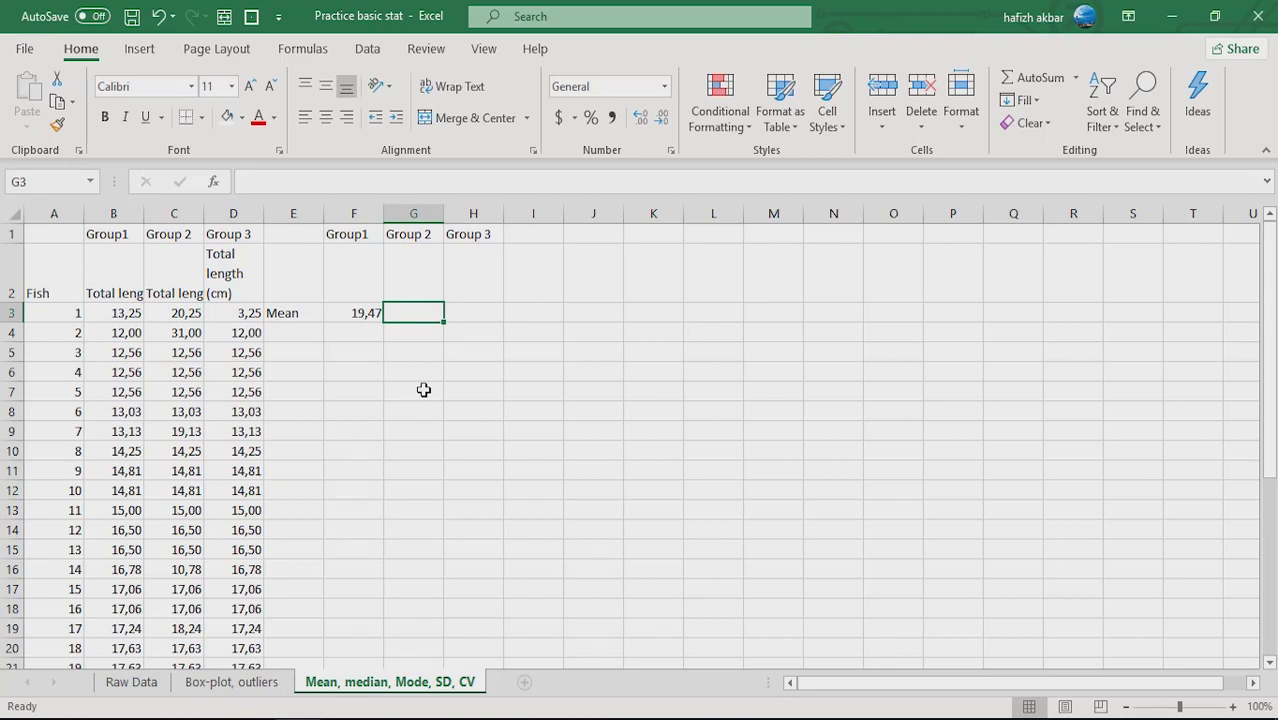
{"action": "type", "text": "="}
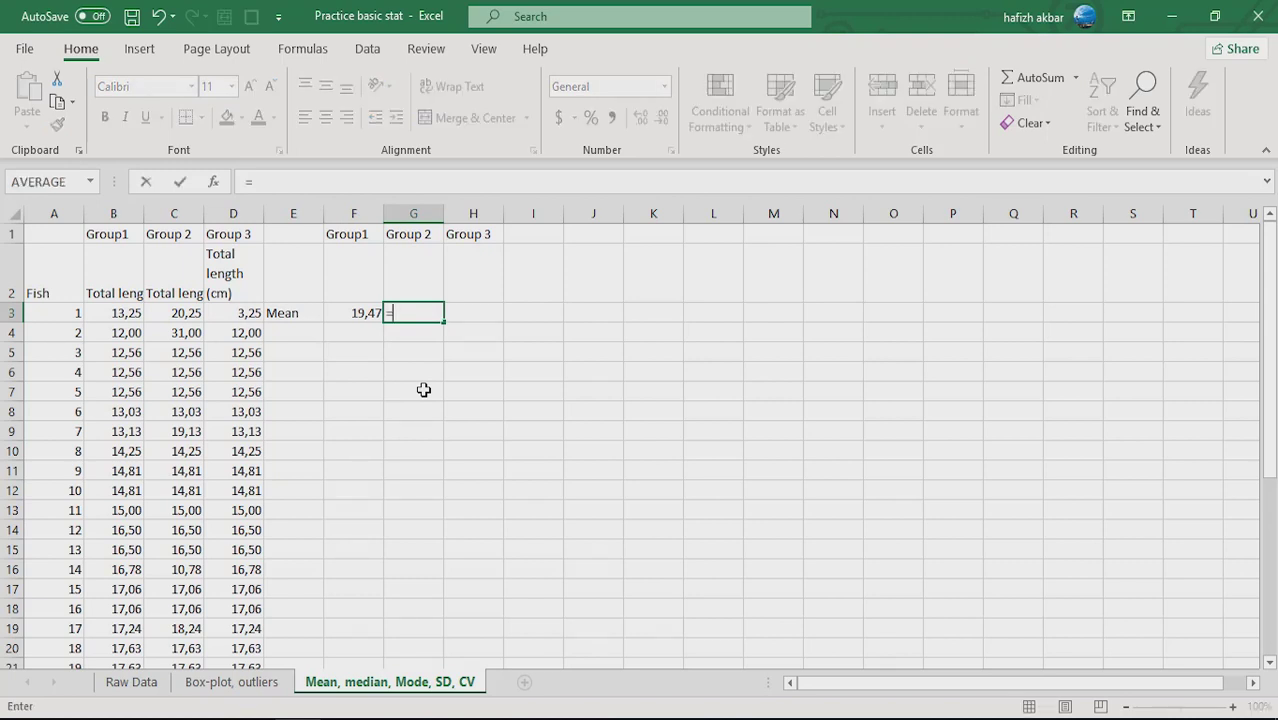
{"action": "type", "text": "ave"}
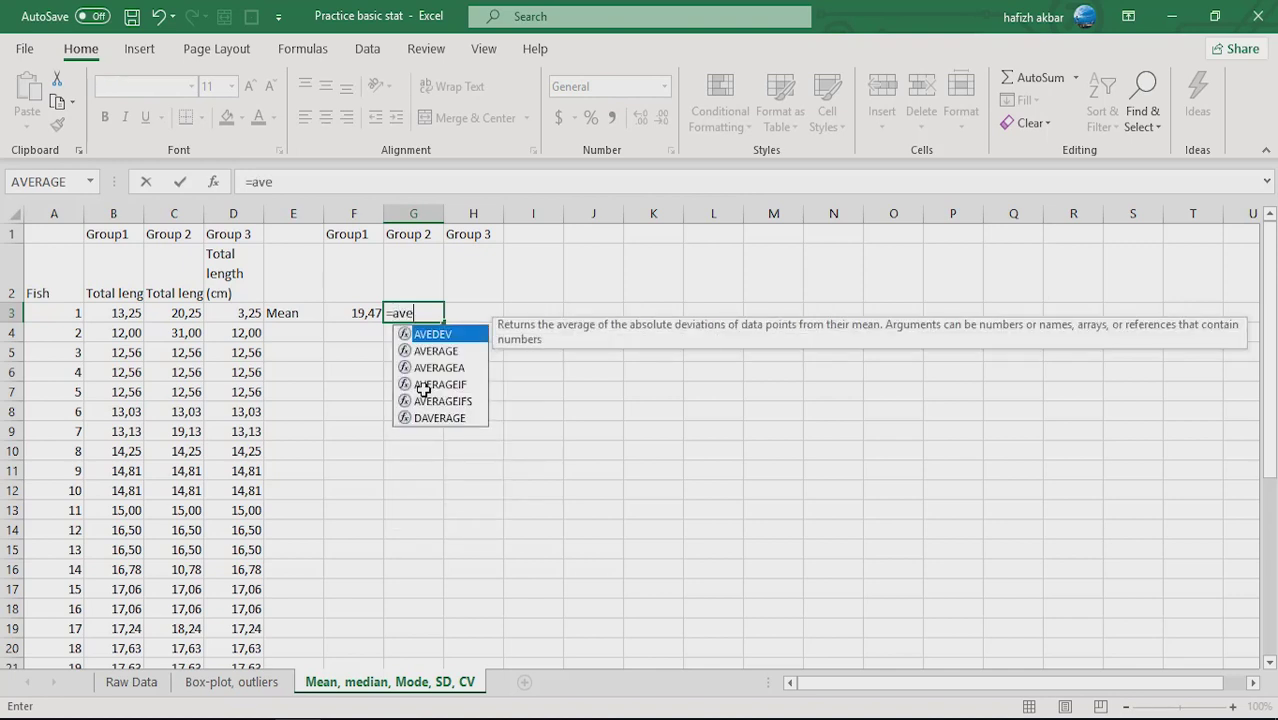
{"action": "type", "text": "rage("}
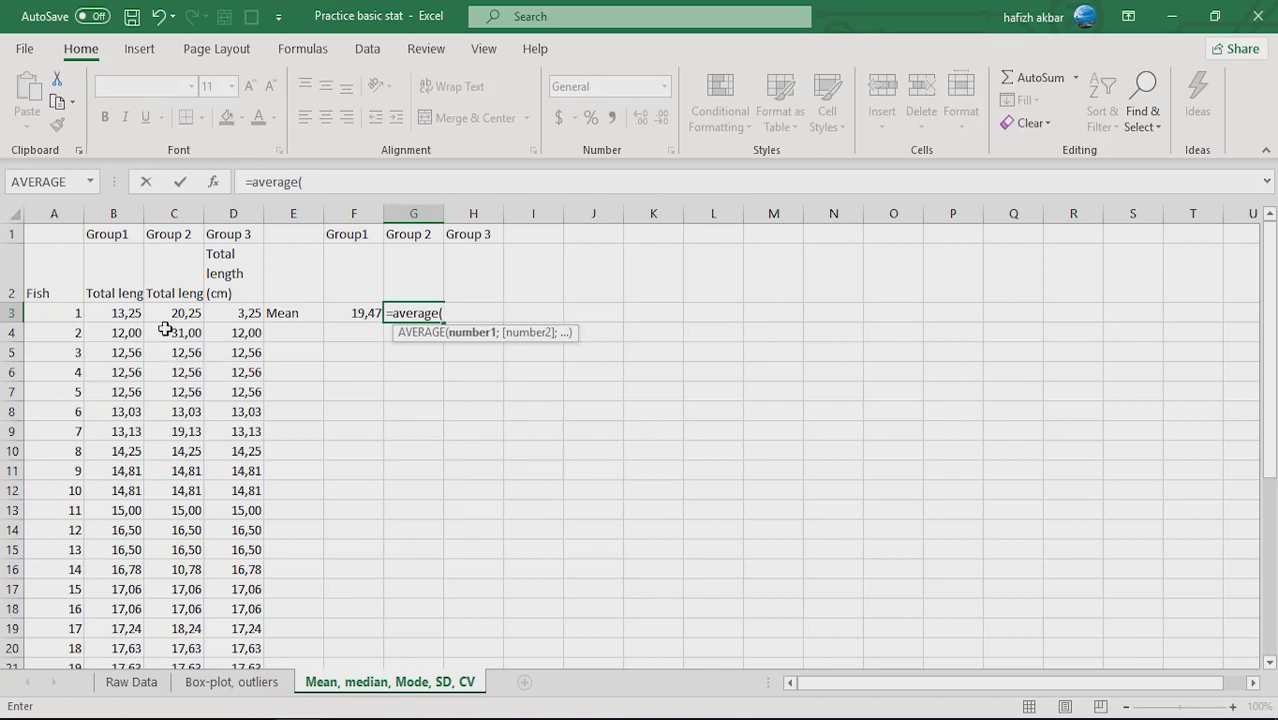
{"action": "left_click_drag", "start_coordinate": [168, 315], "coordinate": [182, 552]}
{"action": "key", "text": "Return"}
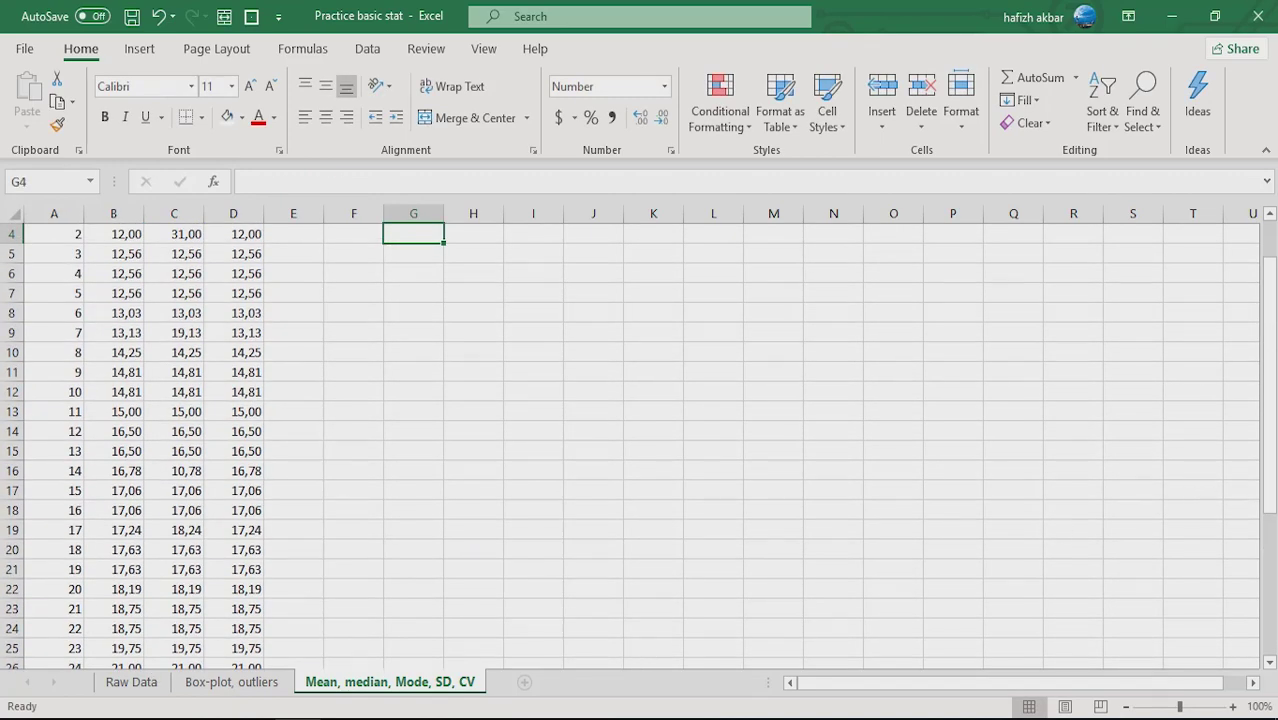
{"action": "left_click_drag", "start_coordinate": [1269, 485], "coordinate": [1262, 425]}
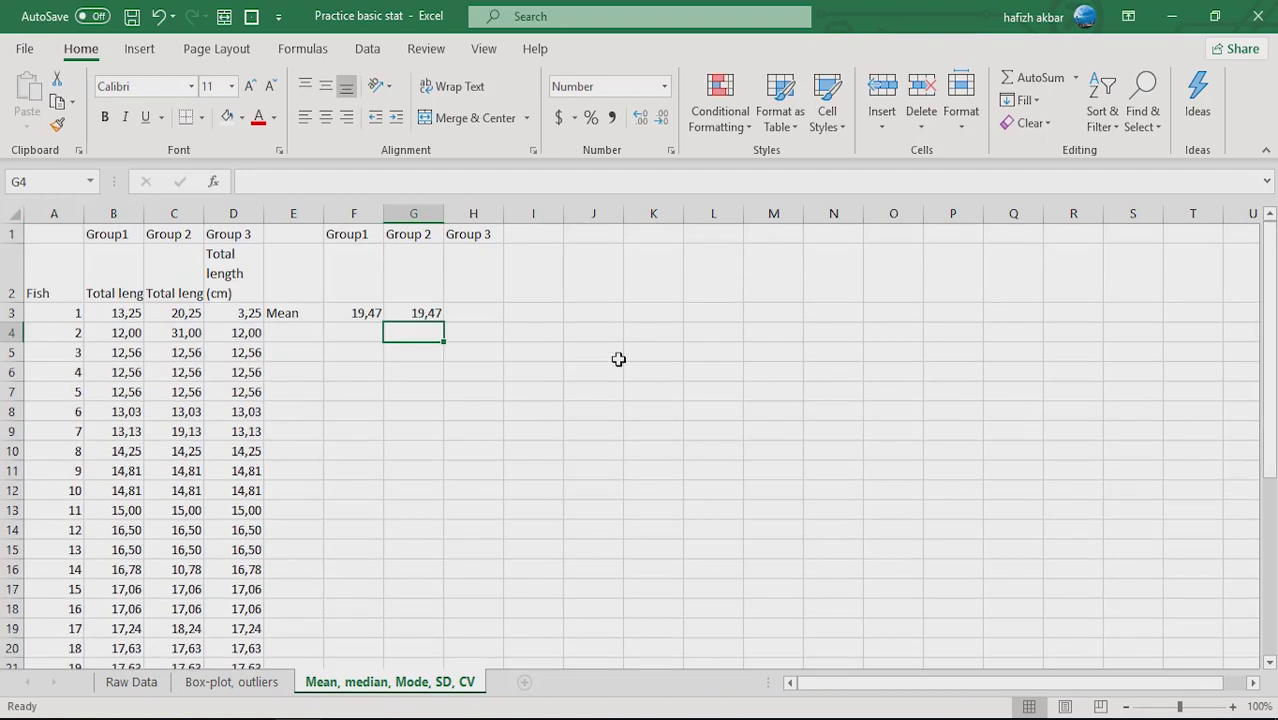
Step: Calculate the Group 3 mean in H3 with the AVERAGE function over D3:D37
{"action": "left_click", "coordinate": [479, 313]}
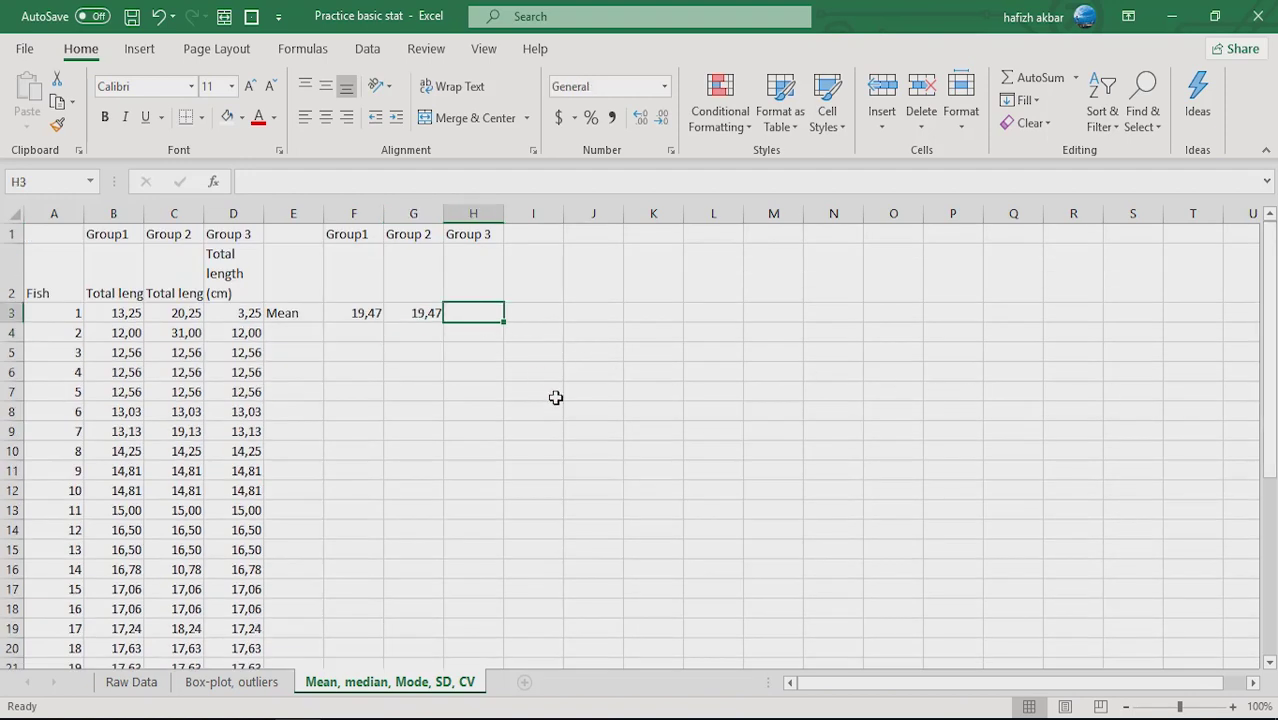
{"action": "type", "text": "="}
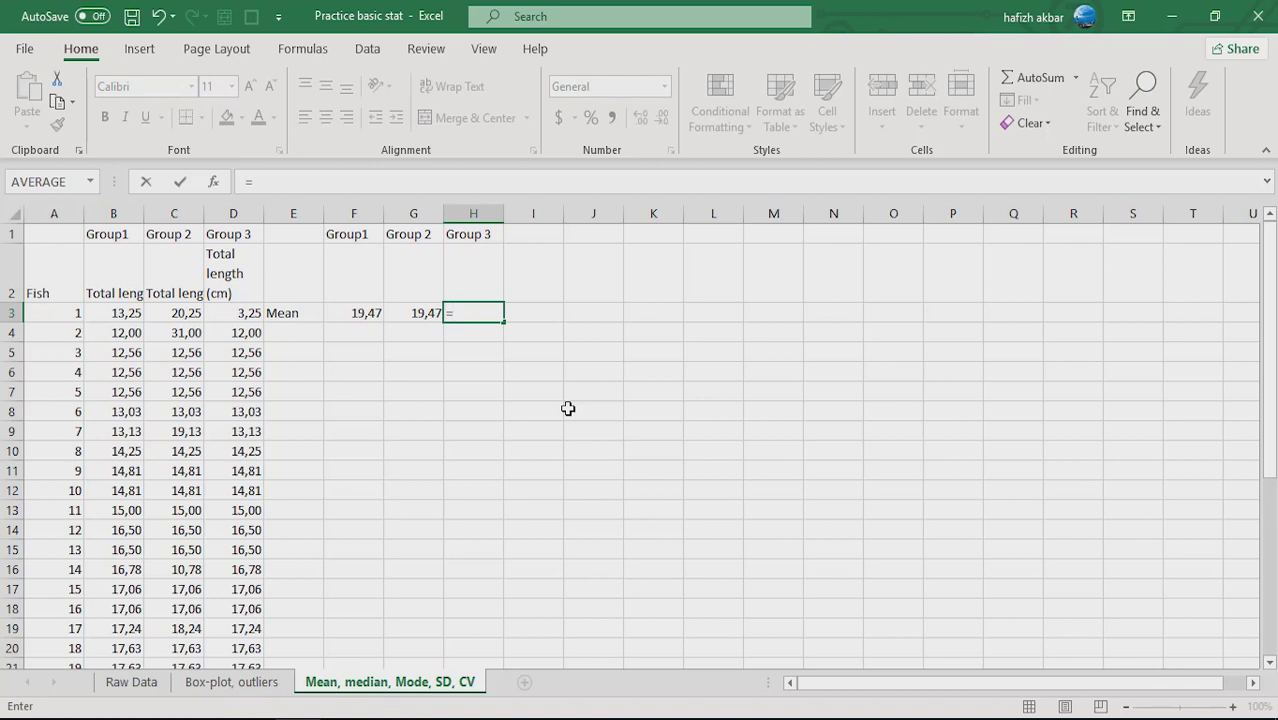
{"action": "type", "text": "average"}
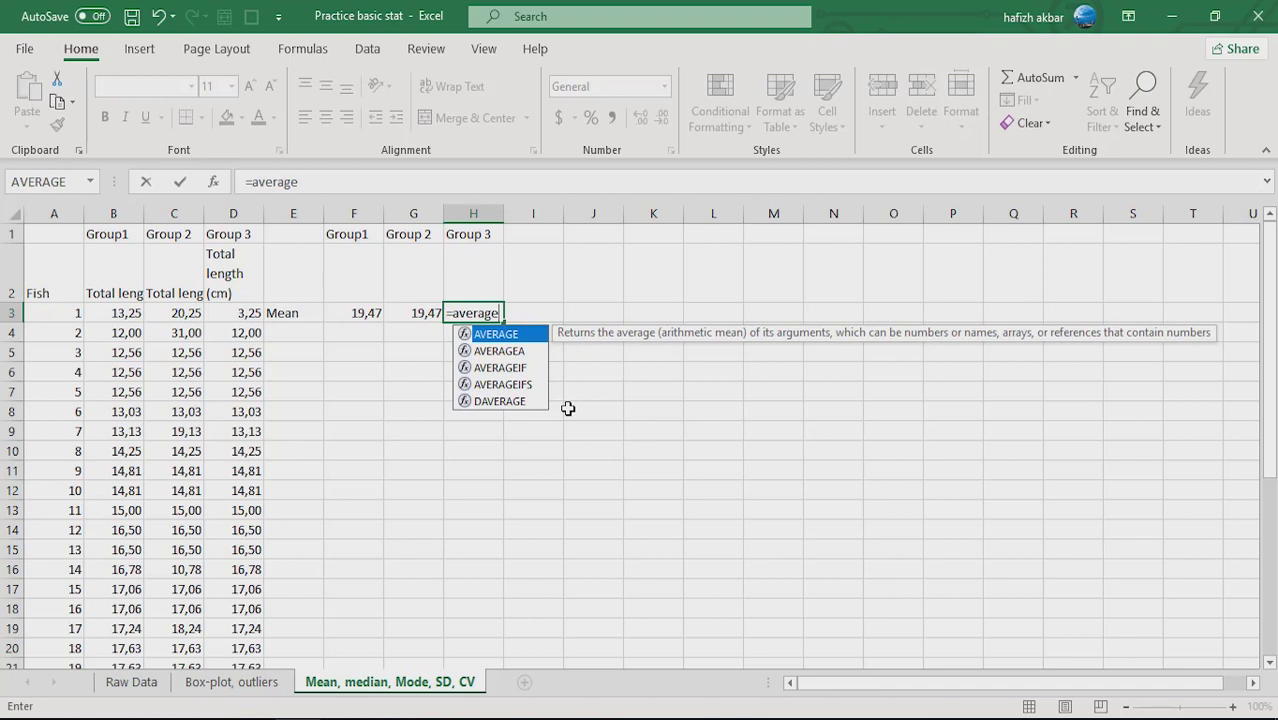
{"action": "type", "text": "("}
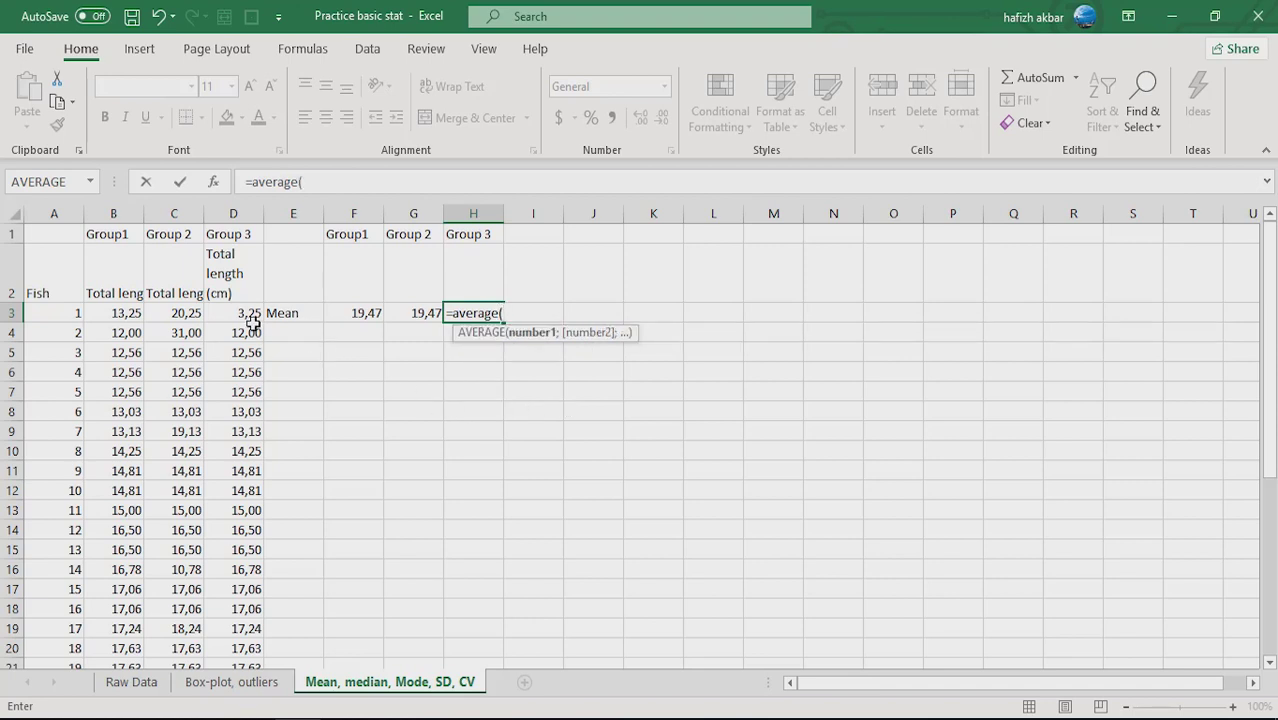
{"action": "left_click_drag", "start_coordinate": [246, 316], "coordinate": [232, 628]}
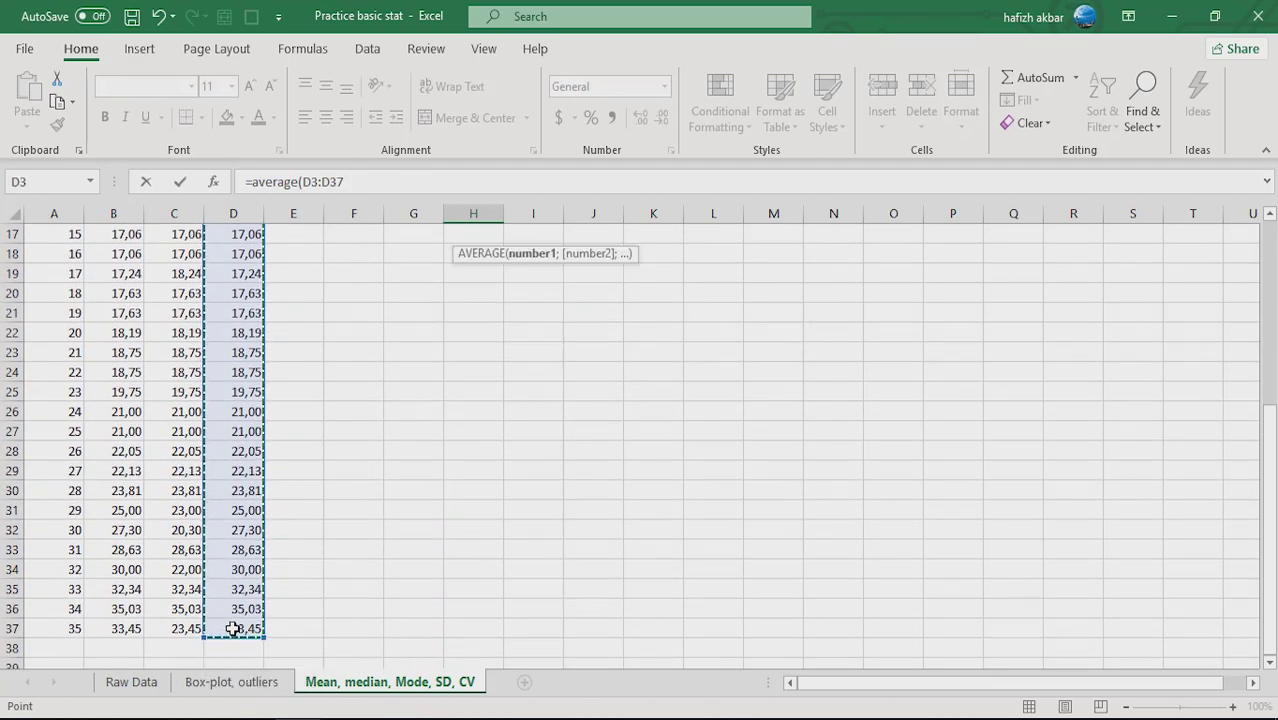
{"action": "key", "text": "Return"}
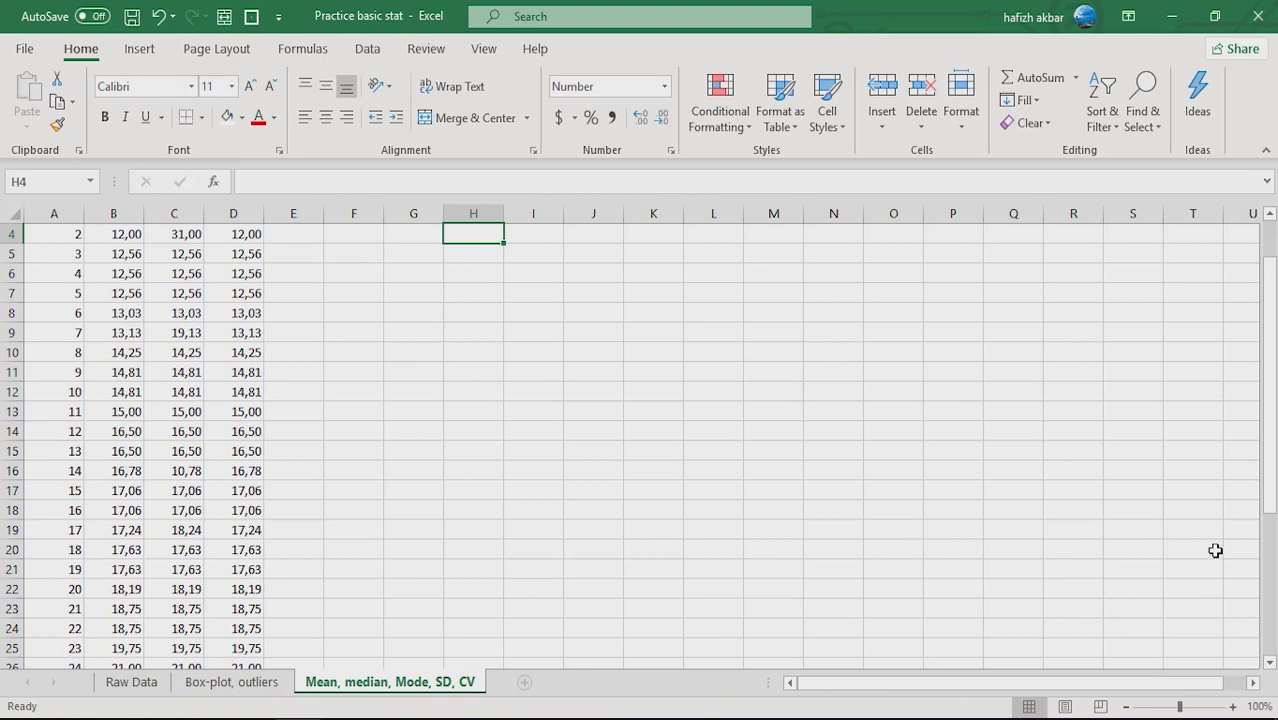
{"action": "left_click_drag", "start_coordinate": [1266, 512], "coordinate": [1266, 504]}
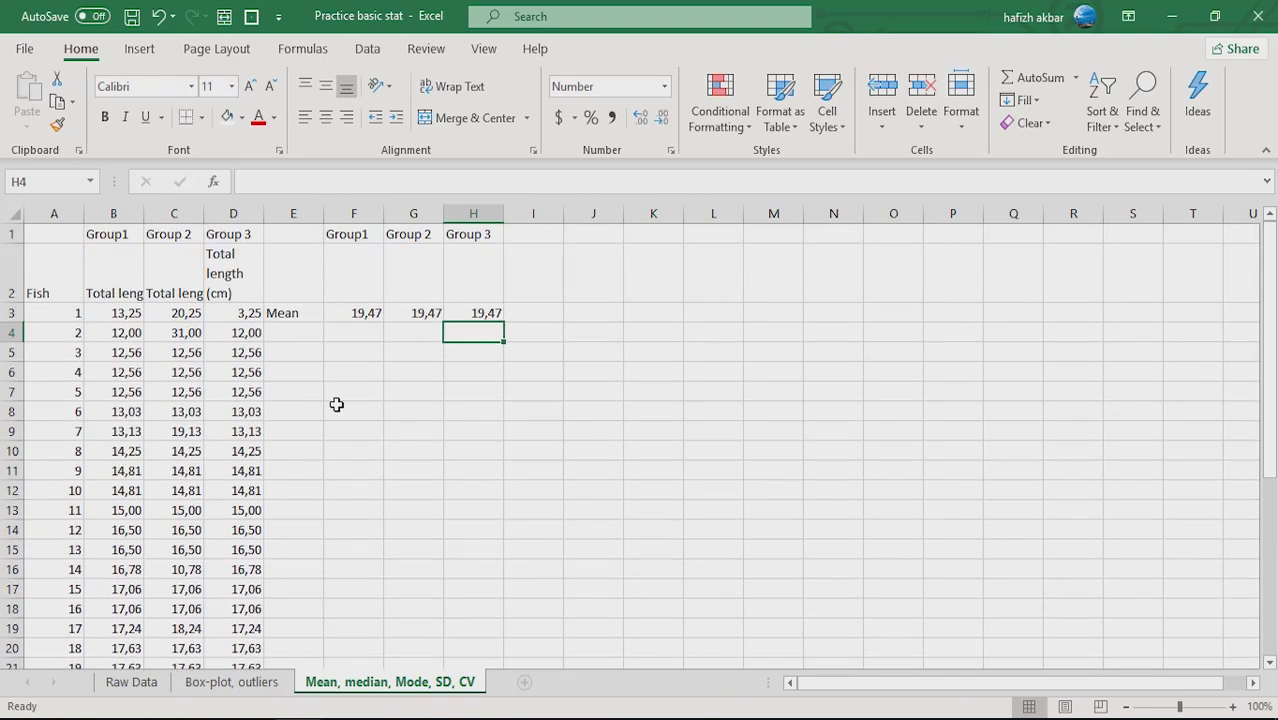
Step: Enter the row label "Median" in E4
{"action": "left_click", "coordinate": [308, 332]}
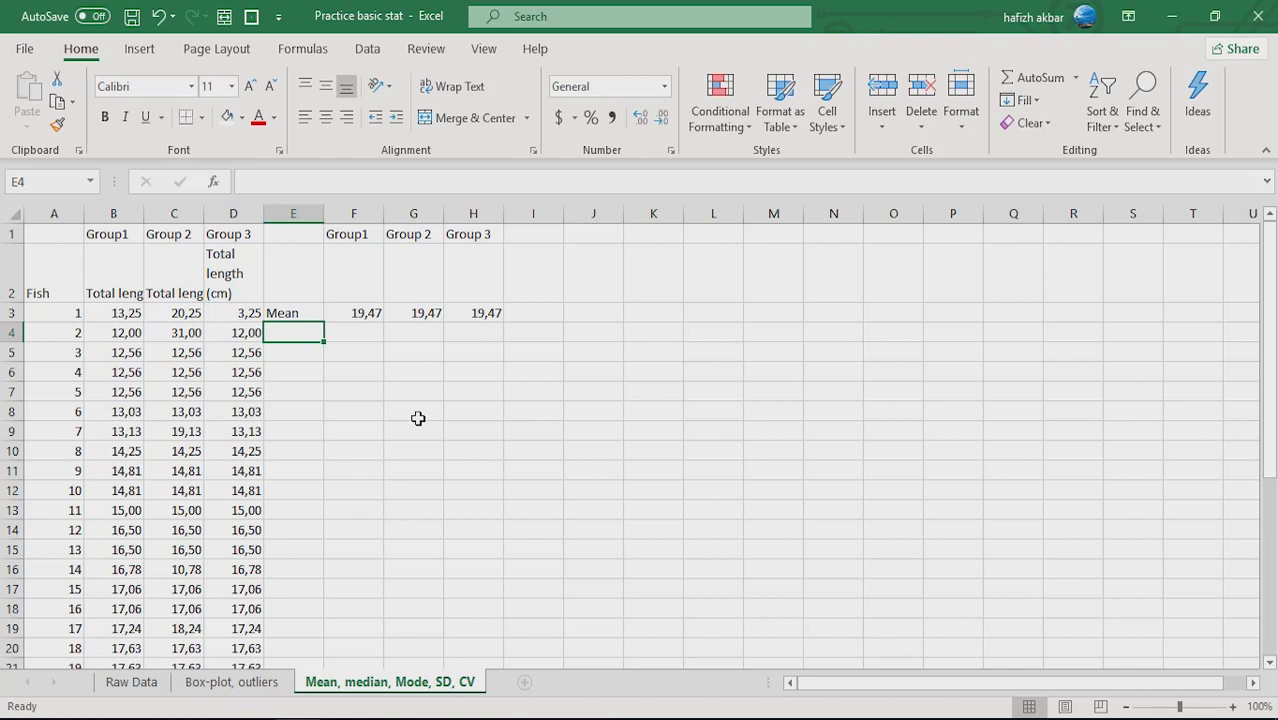
{"action": "type", "text": "Median"}
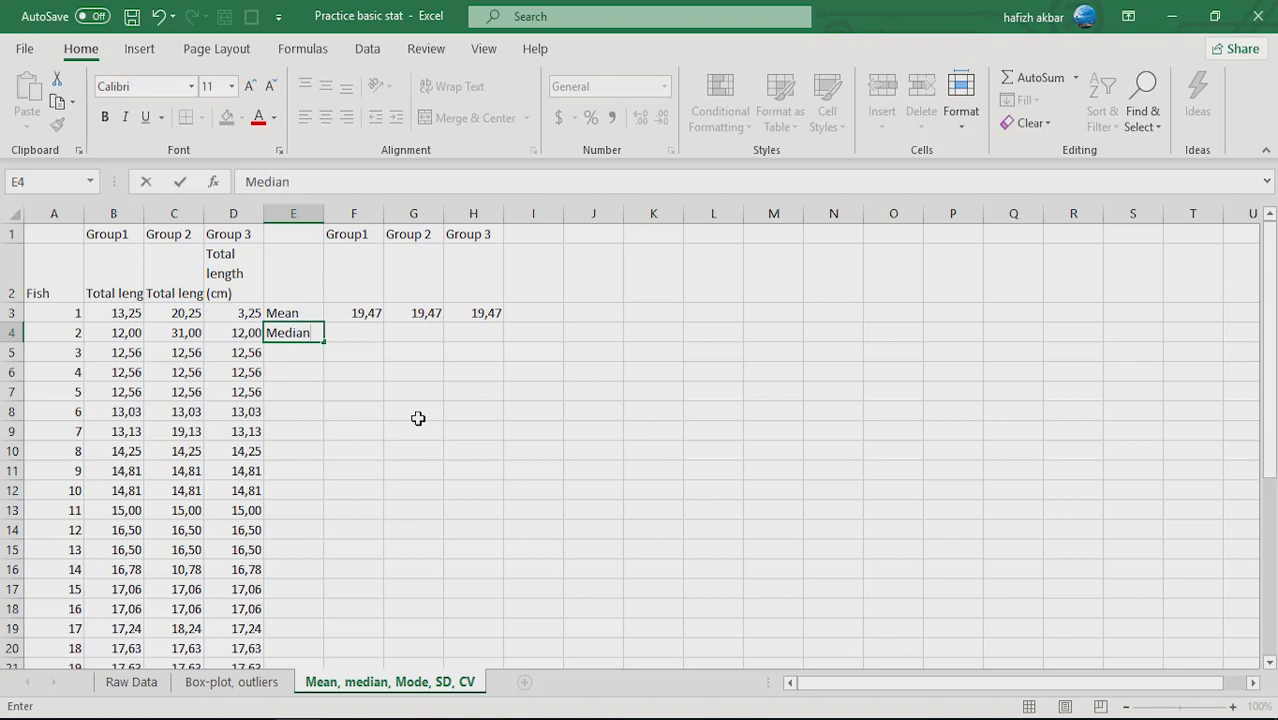
{"action": "key", "text": "Tab"}
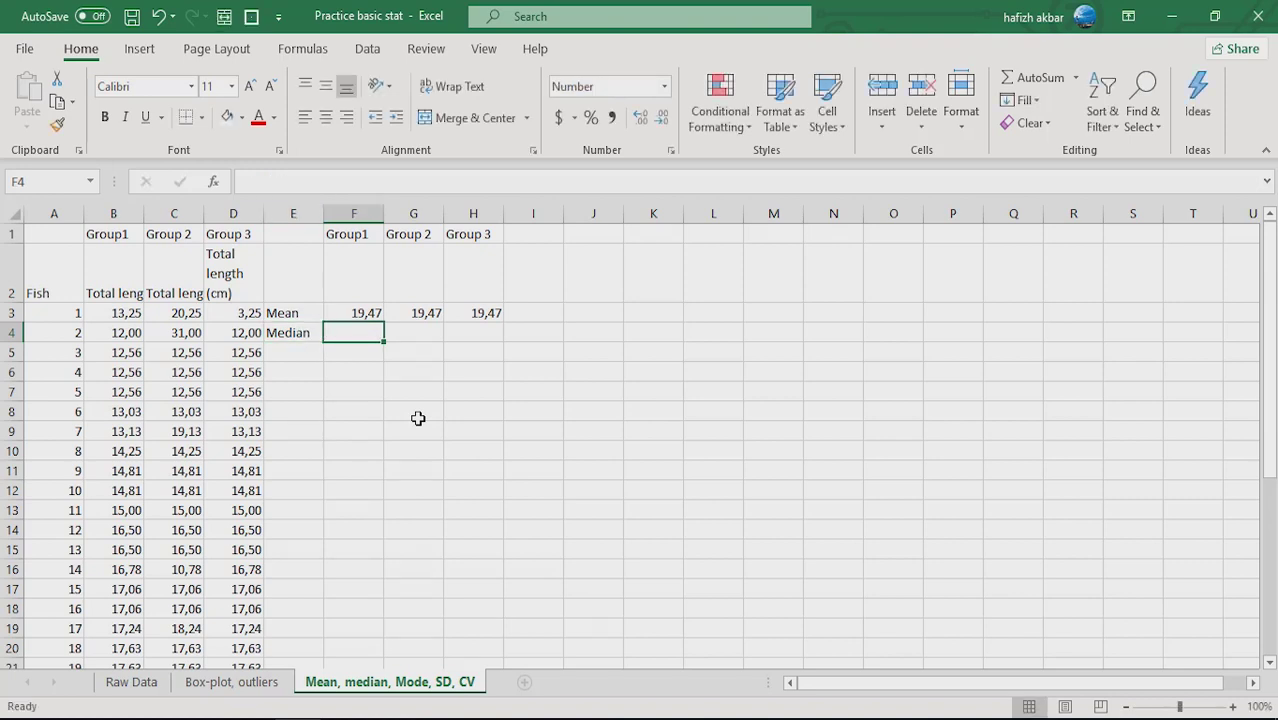
Step: Calculate the Group 1 median in F4 with the MEDIAN function over B3:B37
{"action": "type", "text": "="}
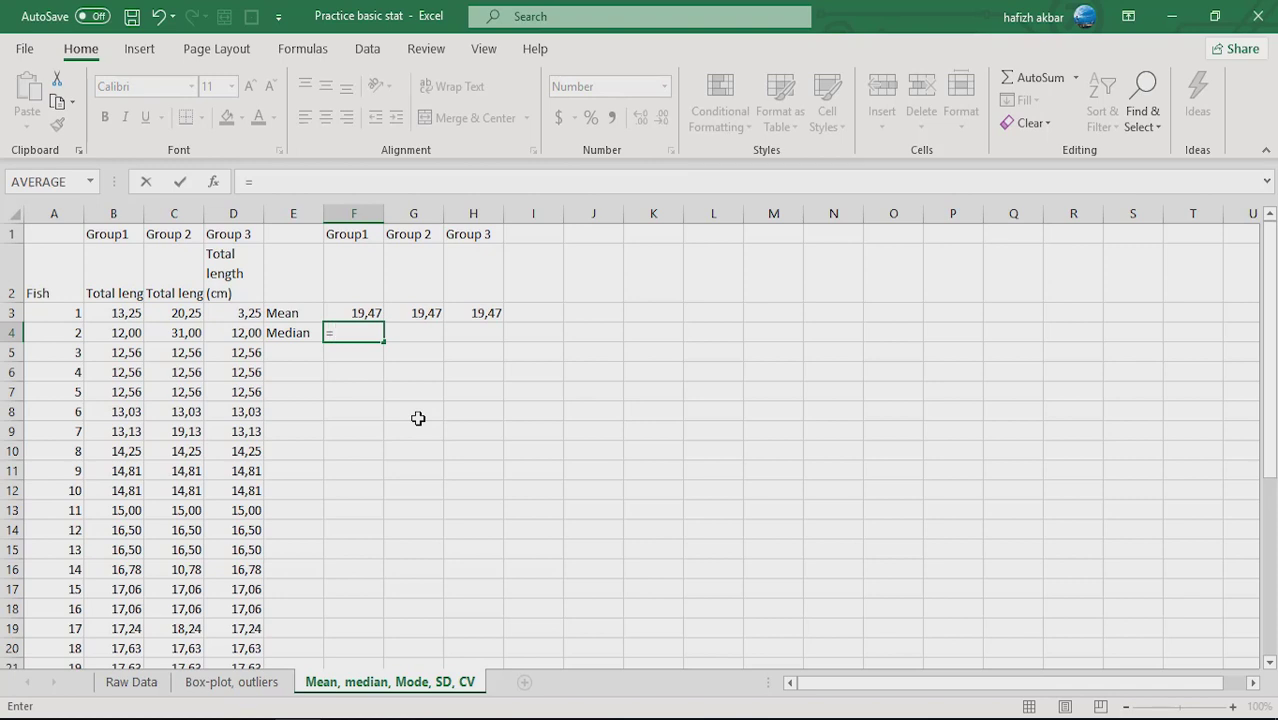
{"action": "type", "text": "median"}
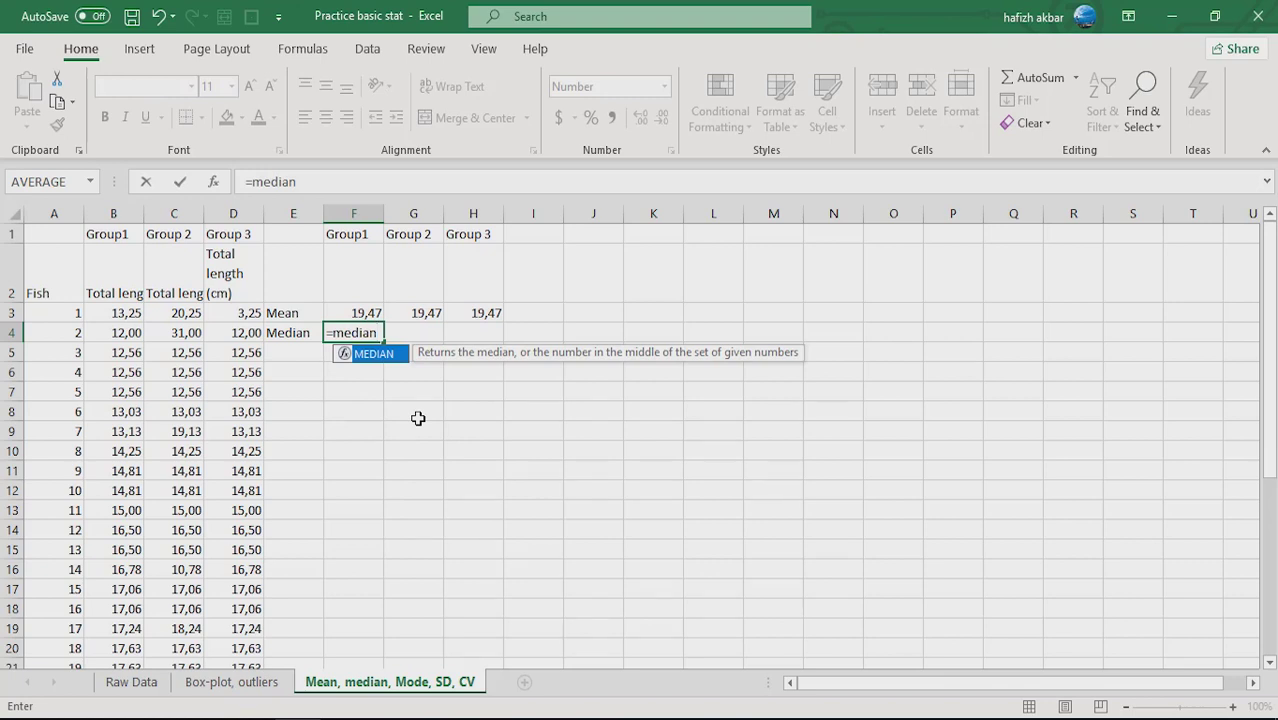
{"action": "type", "text": "9"}
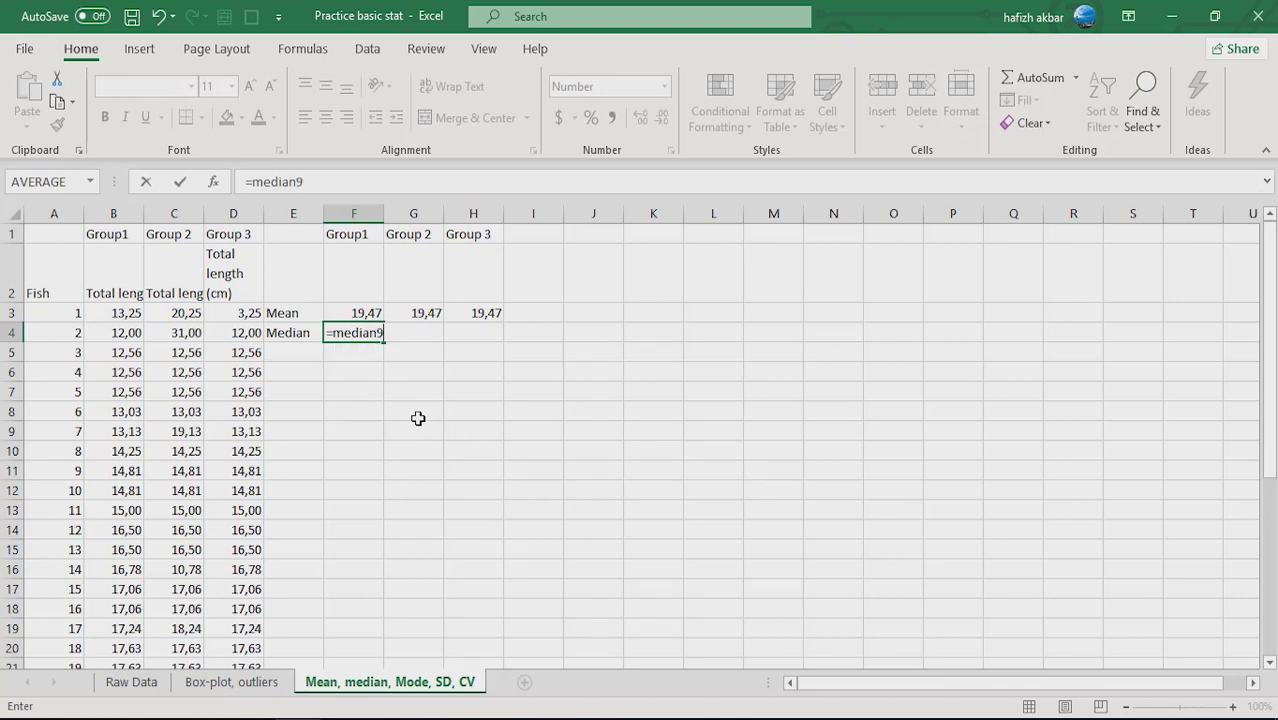
{"action": "key", "text": "BackSpace"}
{"action": "type", "text": "("}
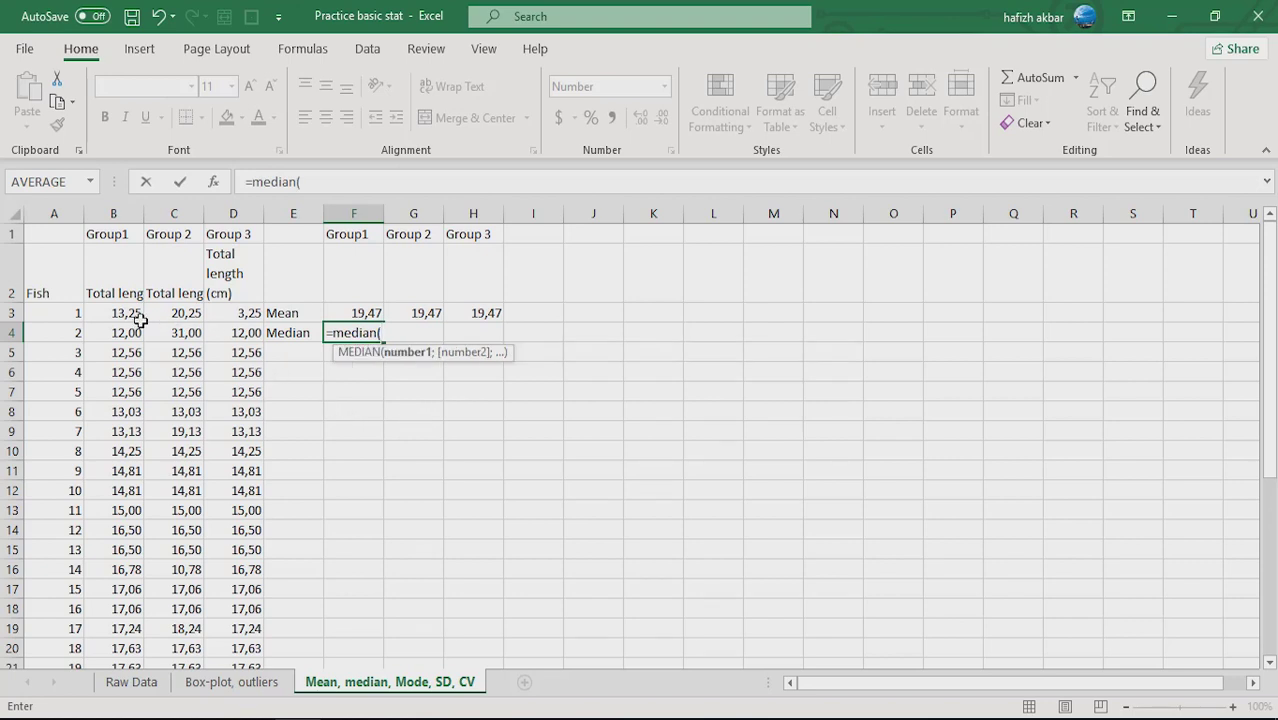
{"action": "left_click_drag", "start_coordinate": [124, 313], "coordinate": [114, 606]}
{"action": "key", "text": "Return"}
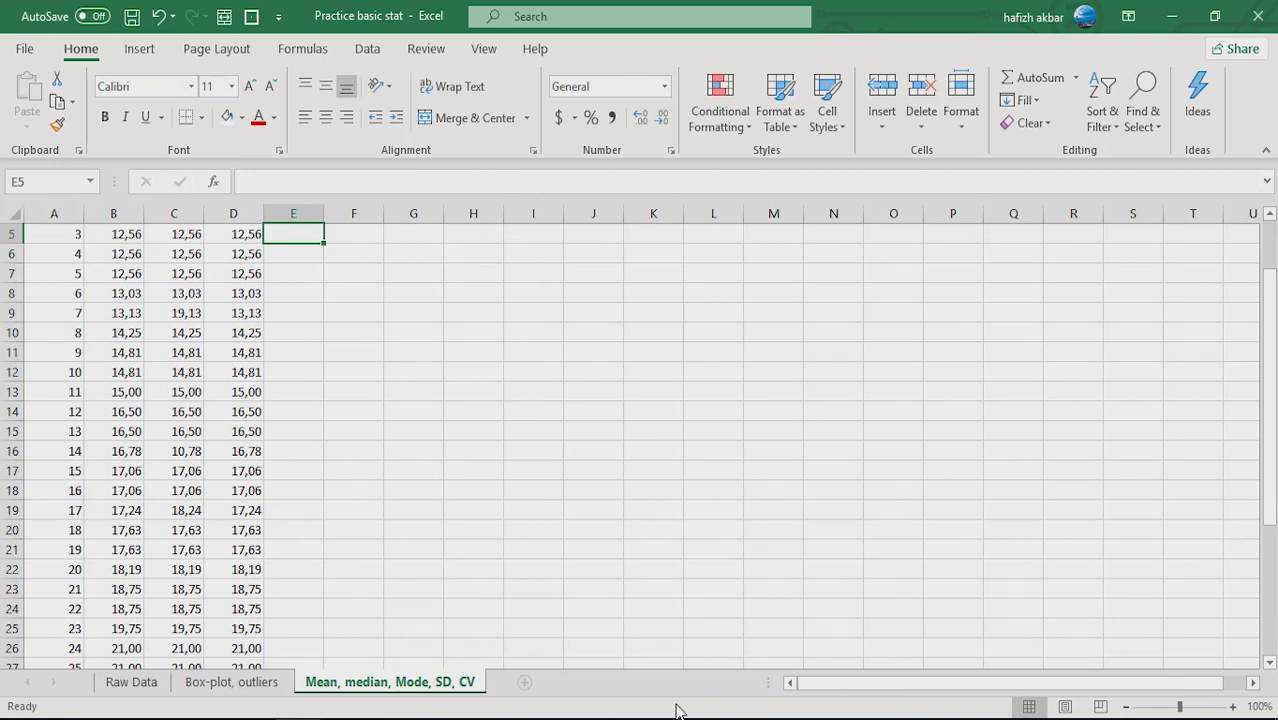
{"action": "left_click_drag", "start_coordinate": [1268, 540], "coordinate": [1268, 512]}
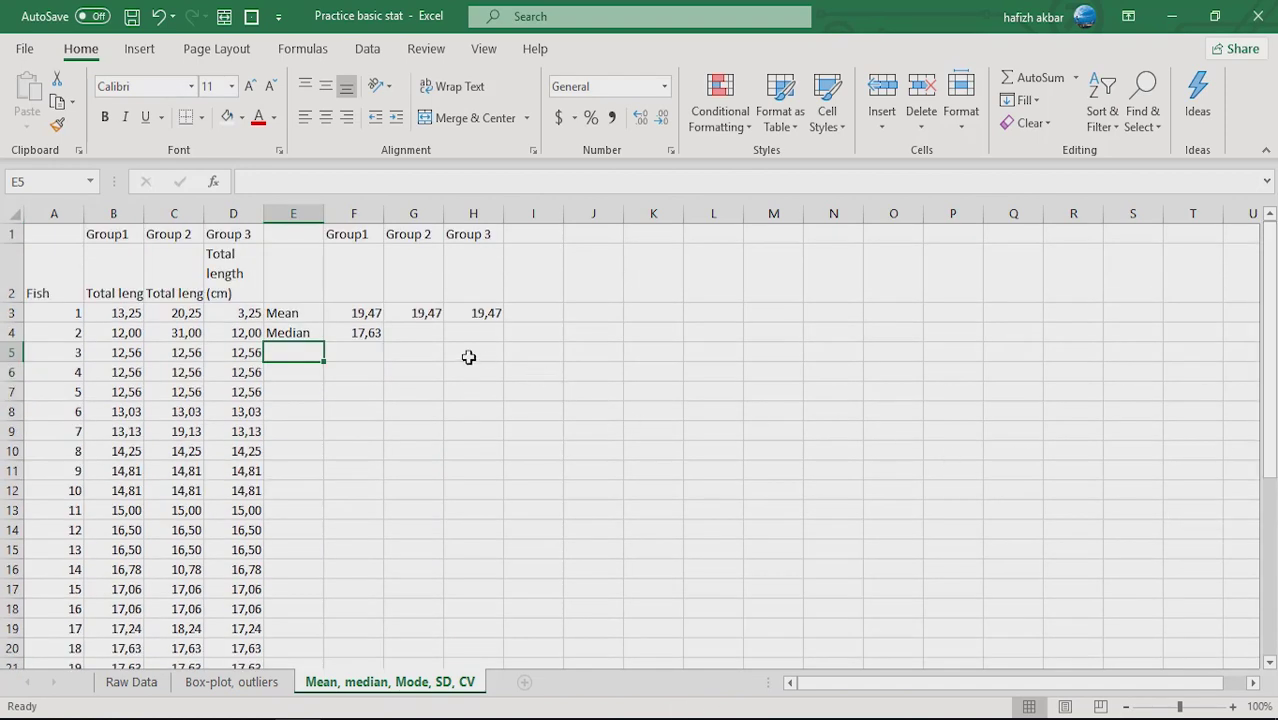
Step: Calculate the Group 1 median a second way in F5 with the QUARTILE function over B3:B37, using quartile 2
{"action": "left_click", "coordinate": [348, 354]}
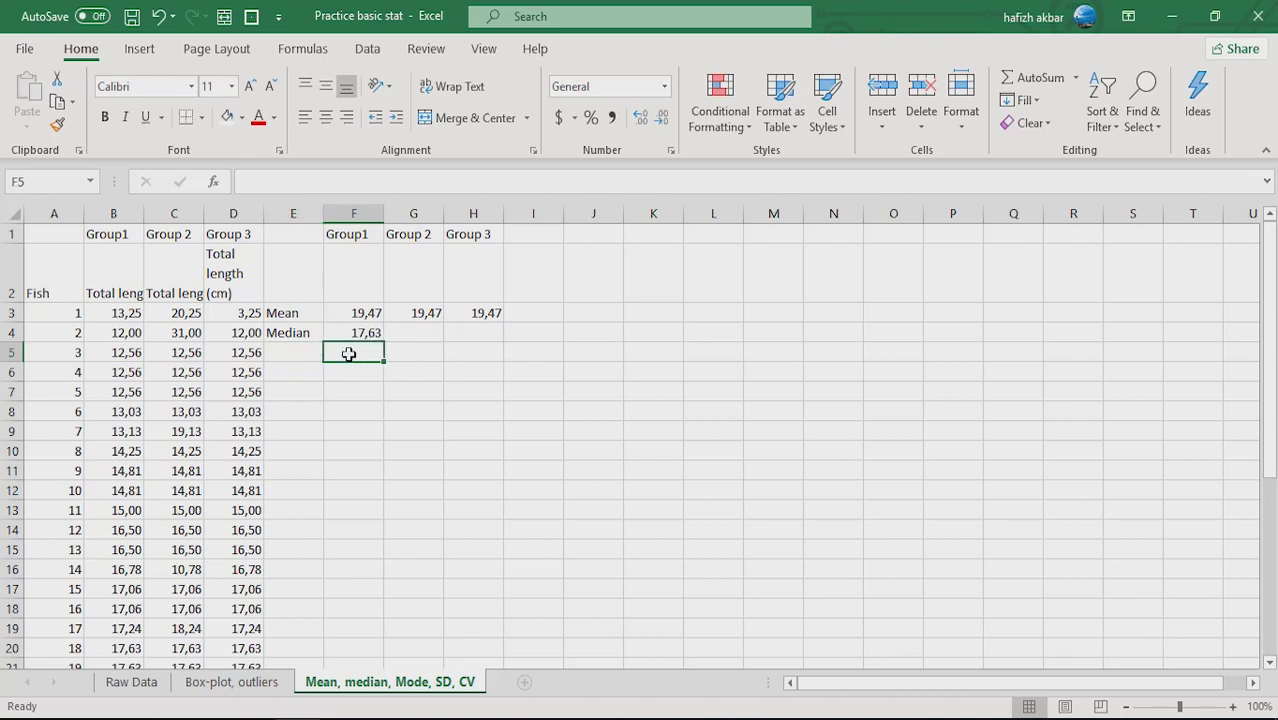
{"action": "type", "text": "="}
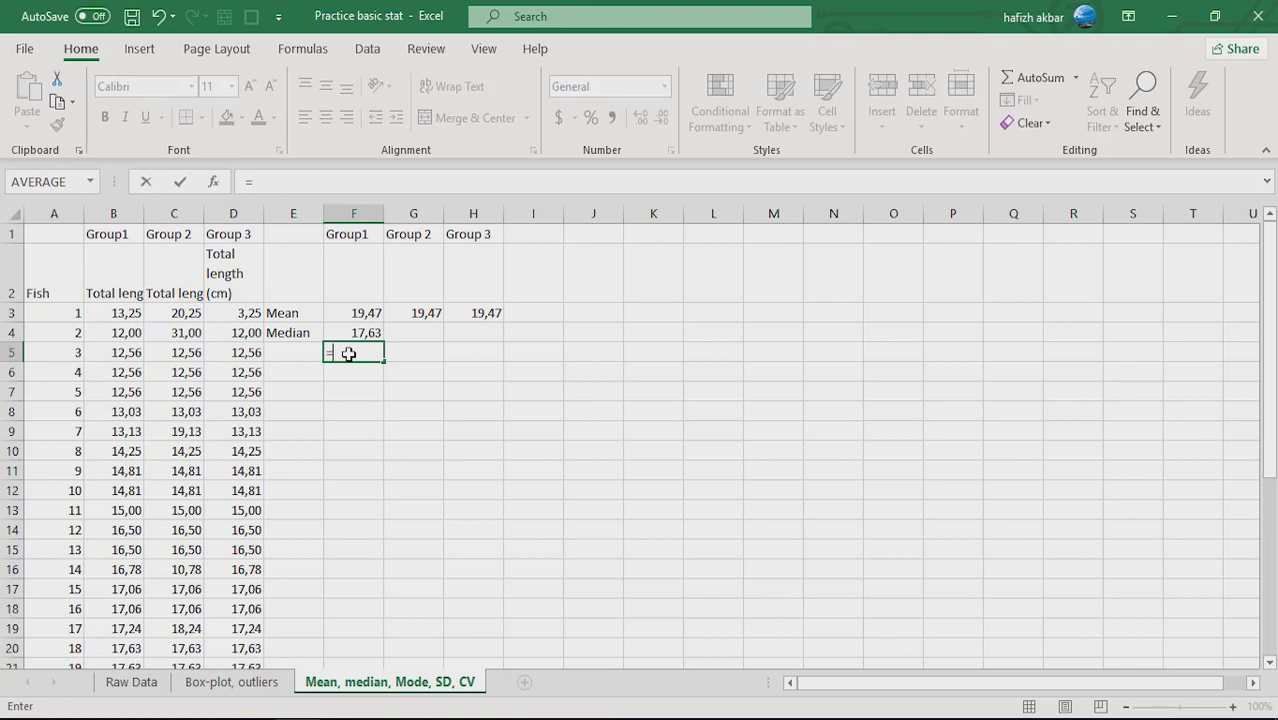
{"action": "type", "text": "QUART"}
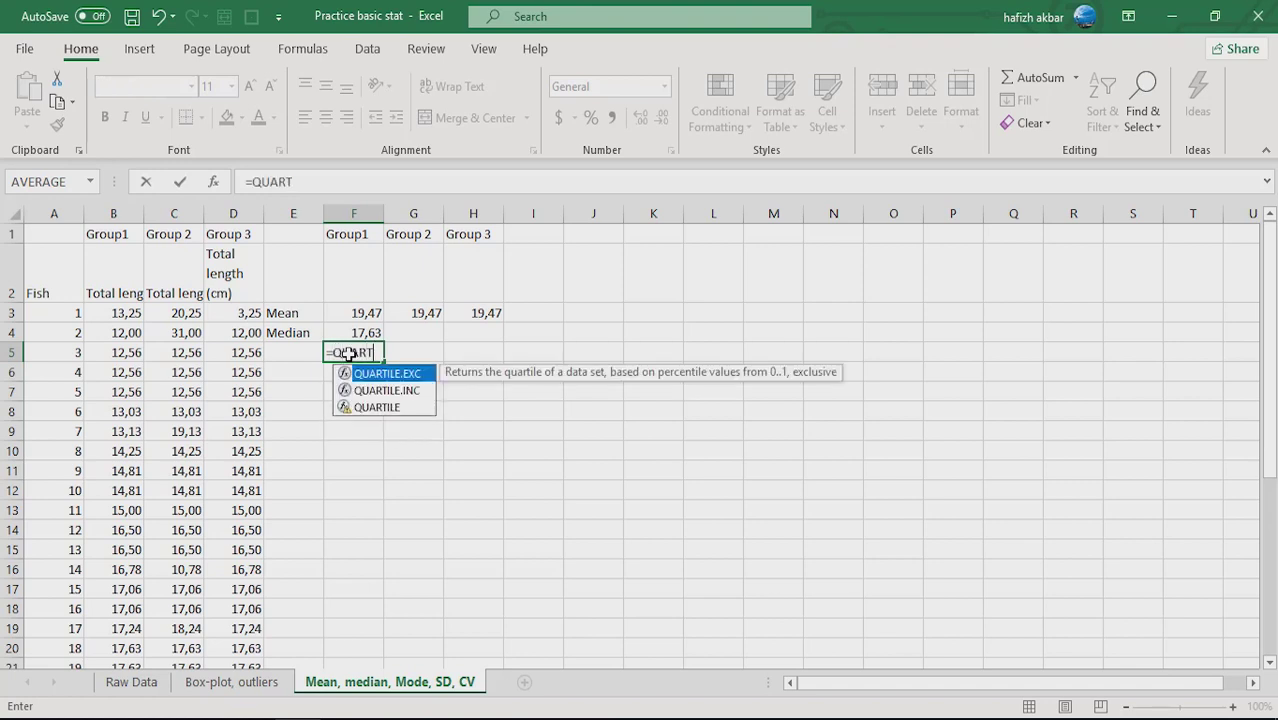
{"action": "type", "text": "ILE("}
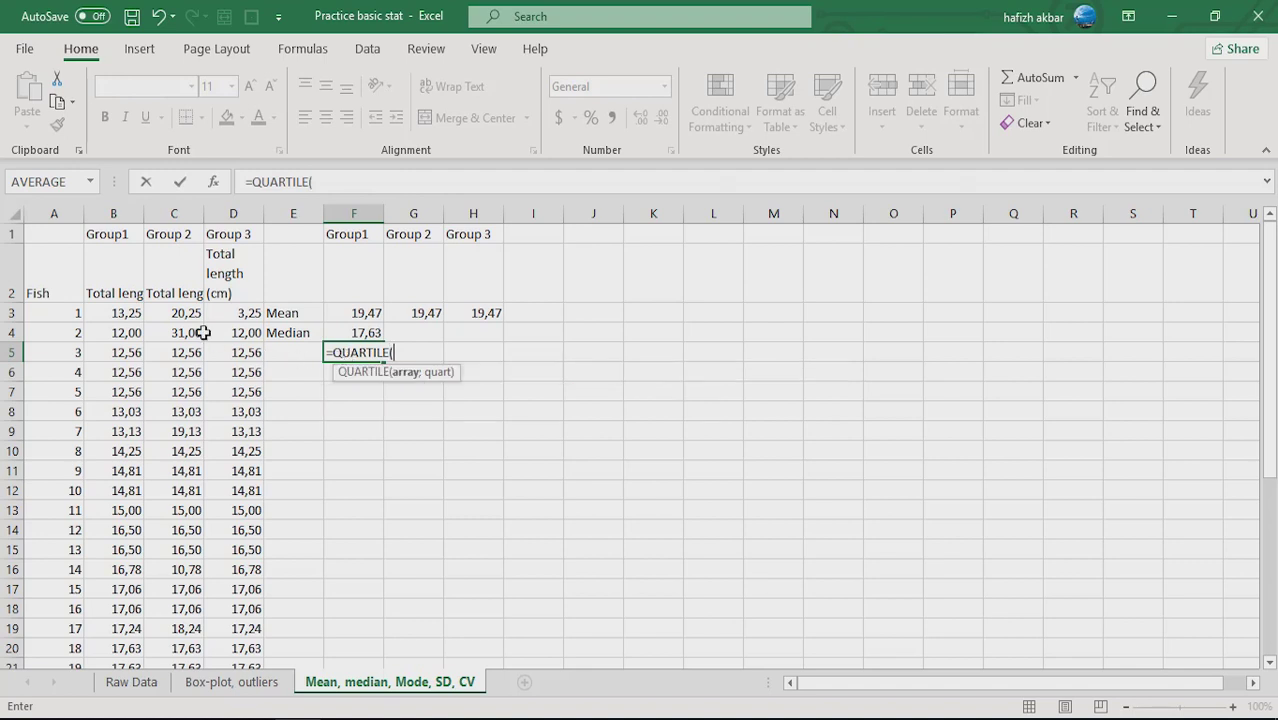
{"action": "left_click", "coordinate": [130, 313]}
{"action": "left_click_drag", "start_coordinate": [130, 313], "coordinate": [119, 611]}
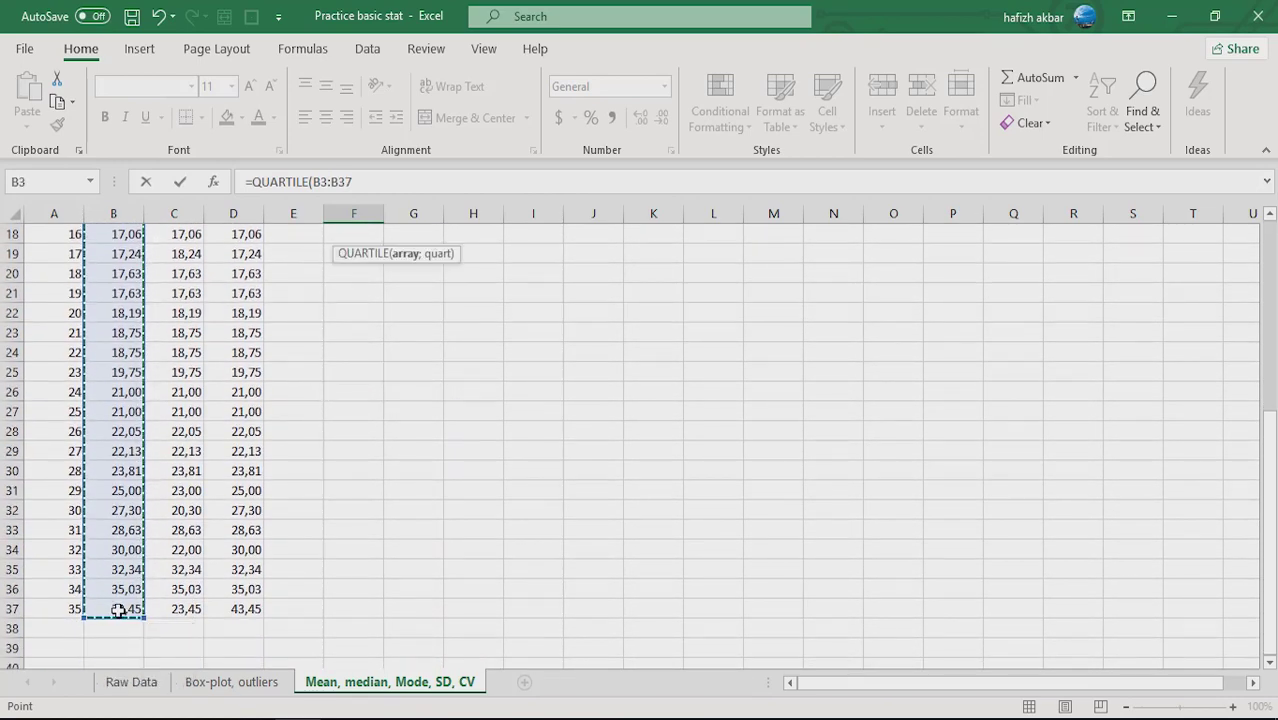
{"action": "type", "text": ";"}
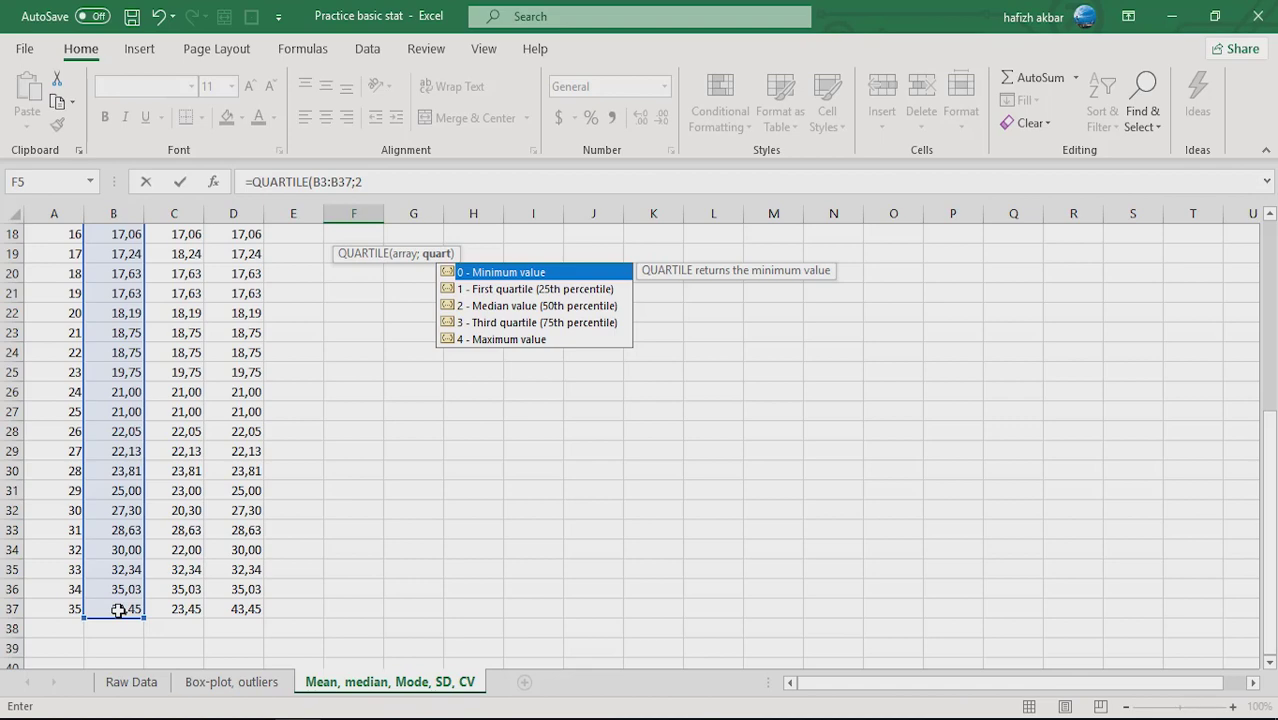
{"action": "type", "text": "2)"}
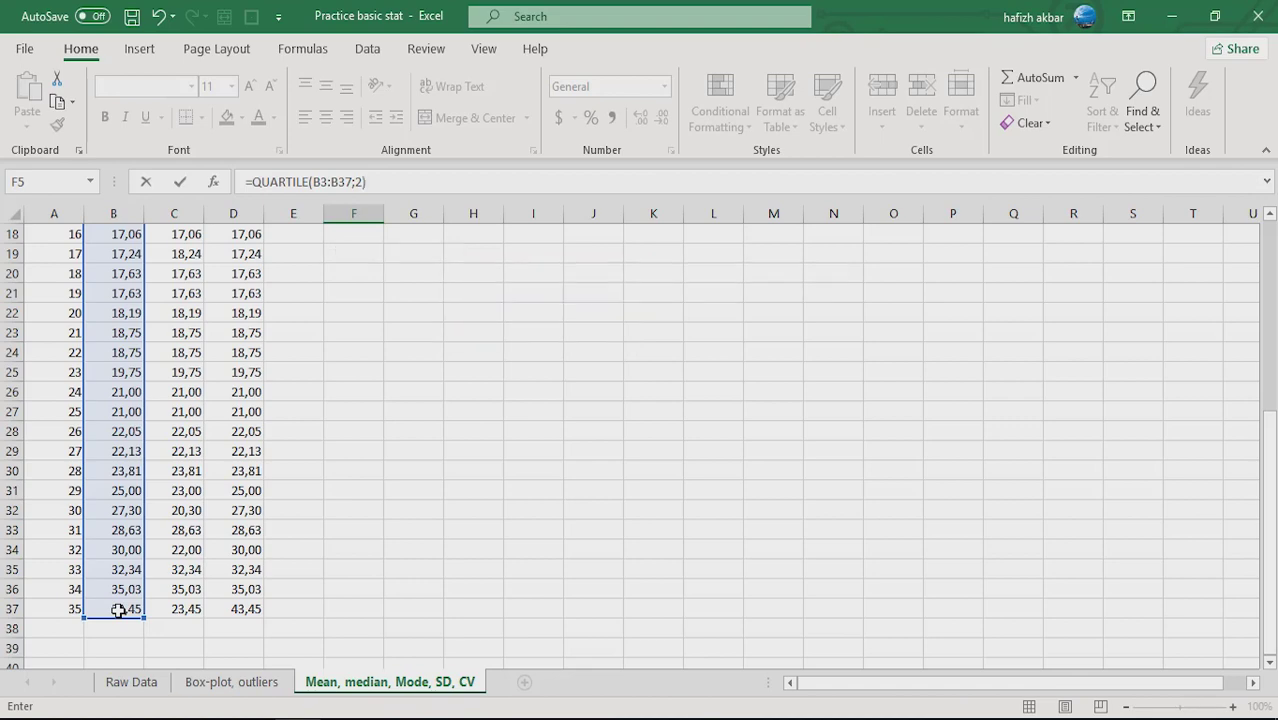
{"action": "key", "text": "Return"}
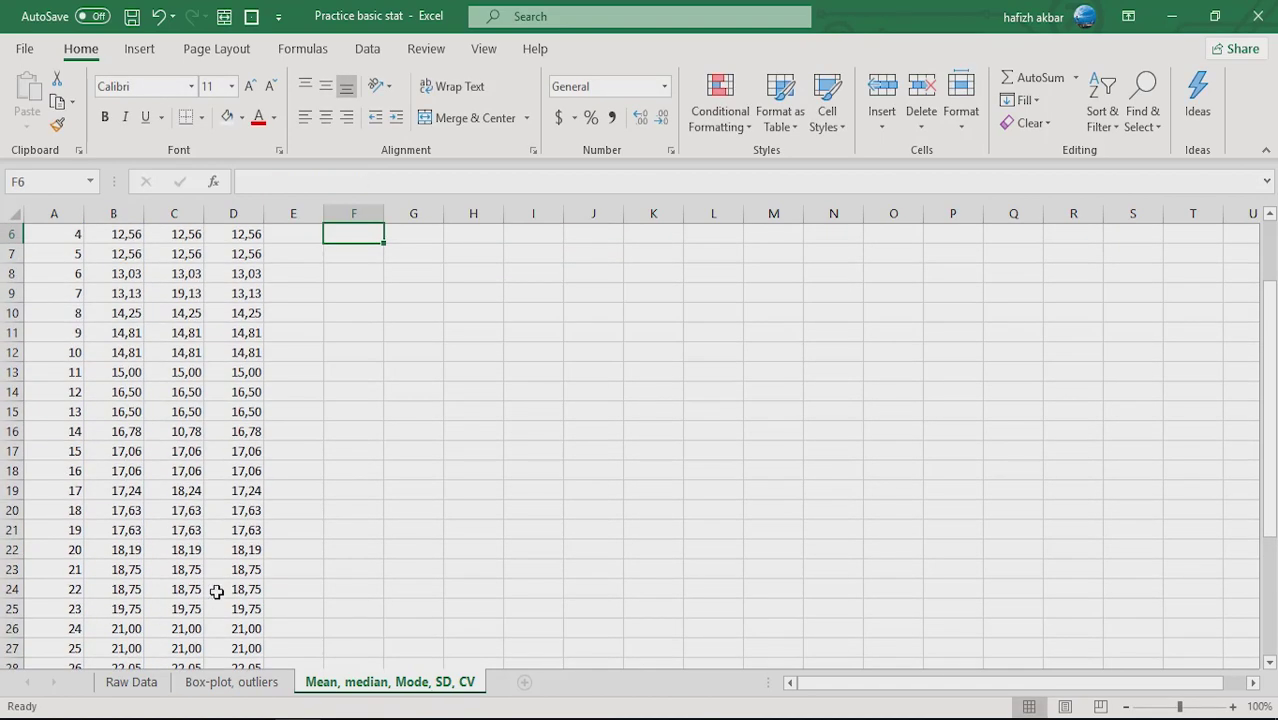
{"action": "left_click_drag", "start_coordinate": [1272, 516], "coordinate": [1272, 470]}
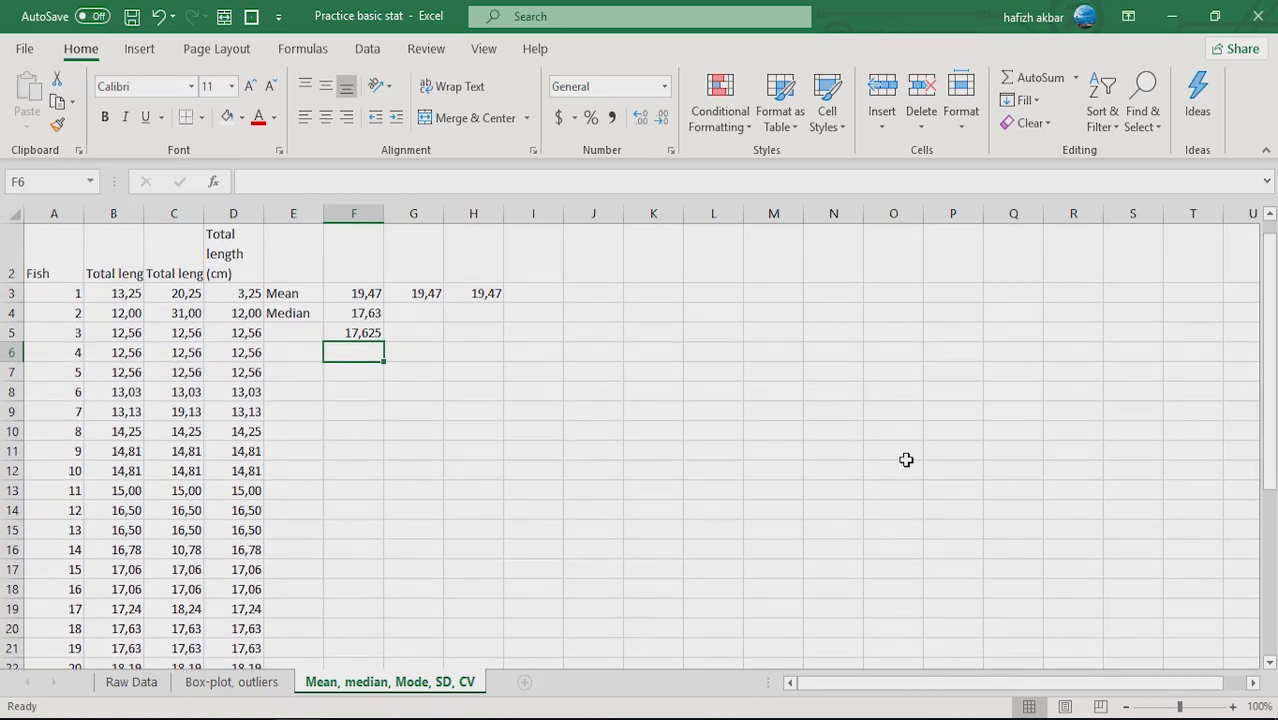
{"action": "left_click", "coordinate": [368, 310]}
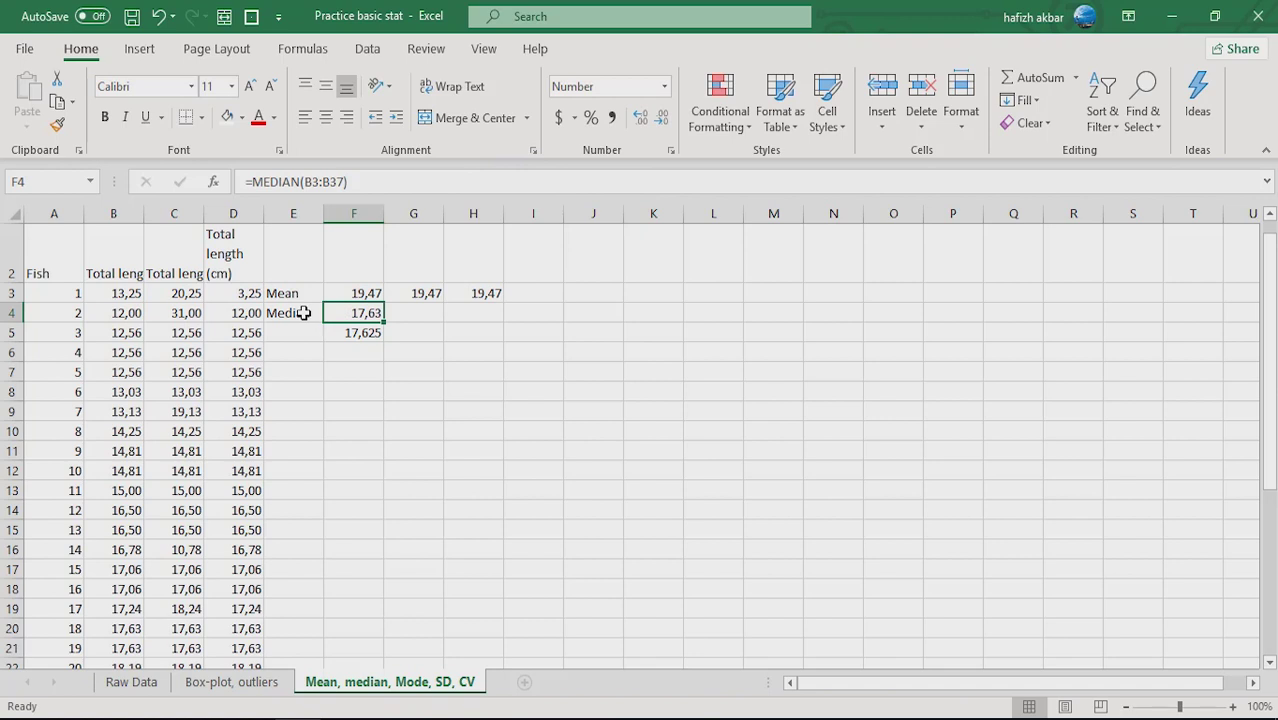
{"action": "left_click", "coordinate": [304, 313]}
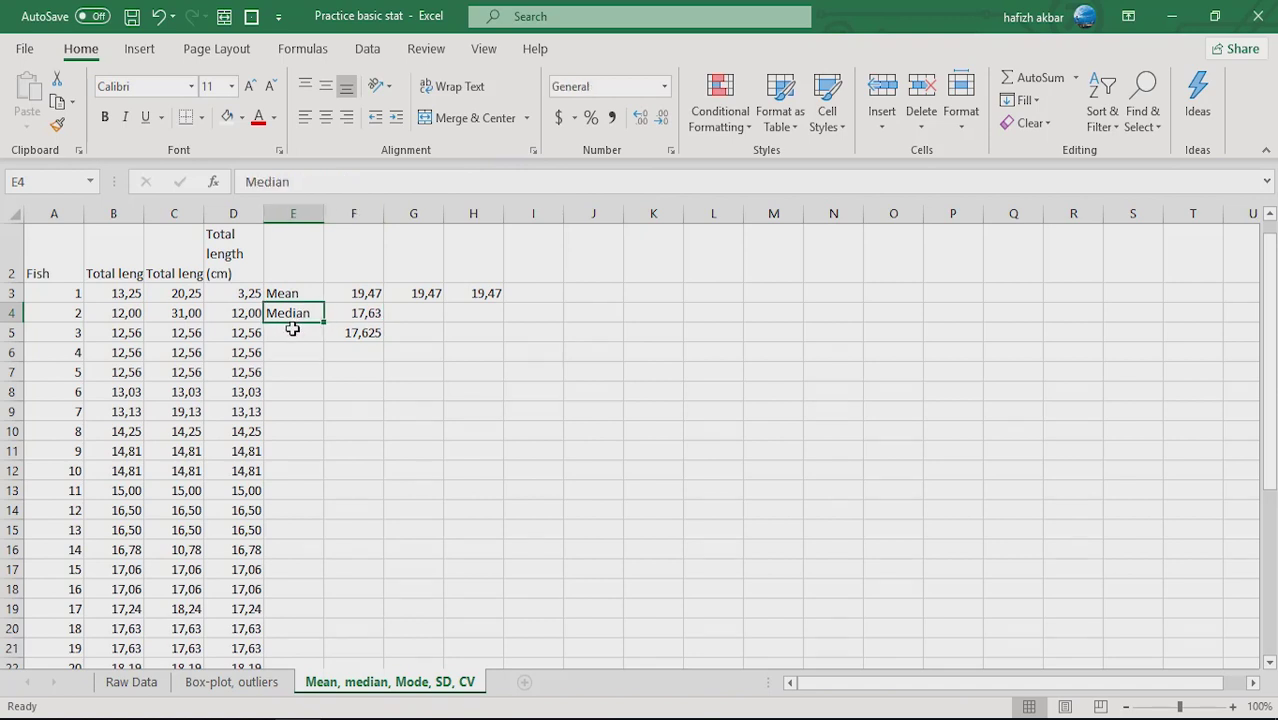
{"action": "left_click", "coordinate": [292, 329]}
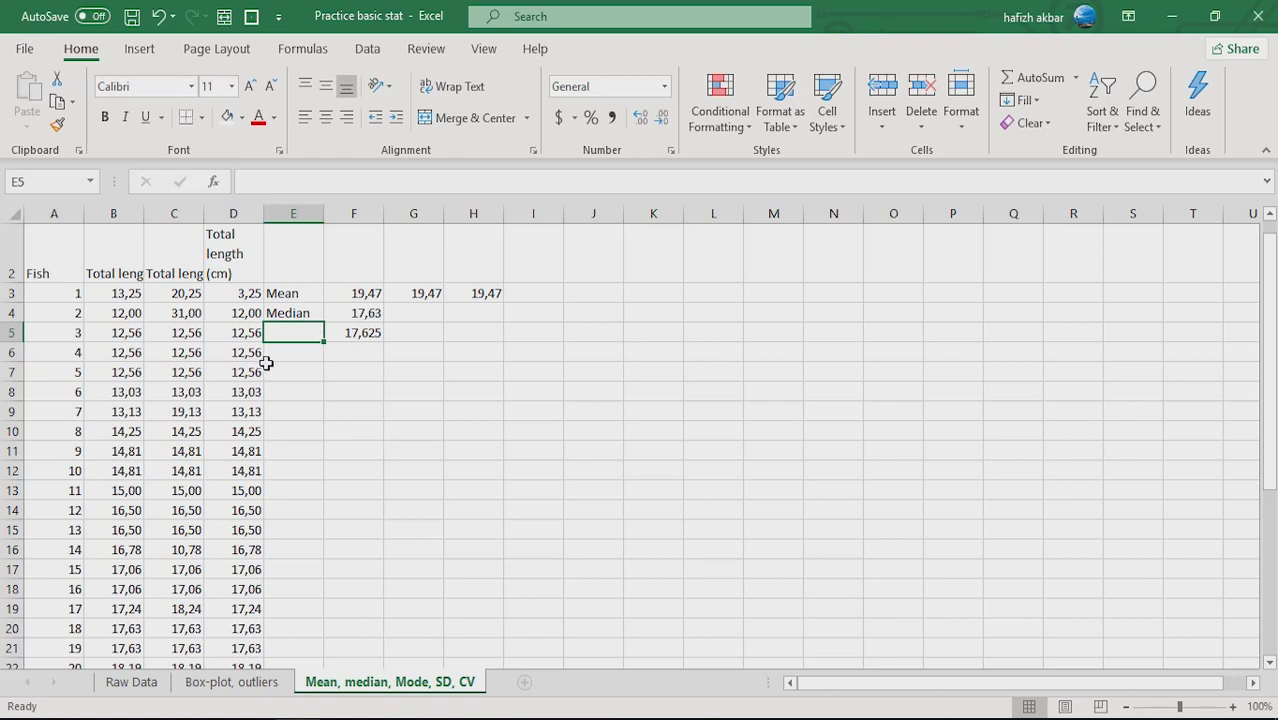
Step: Enter the row label "Mode" in E6
{"action": "left_click", "coordinate": [276, 355]}
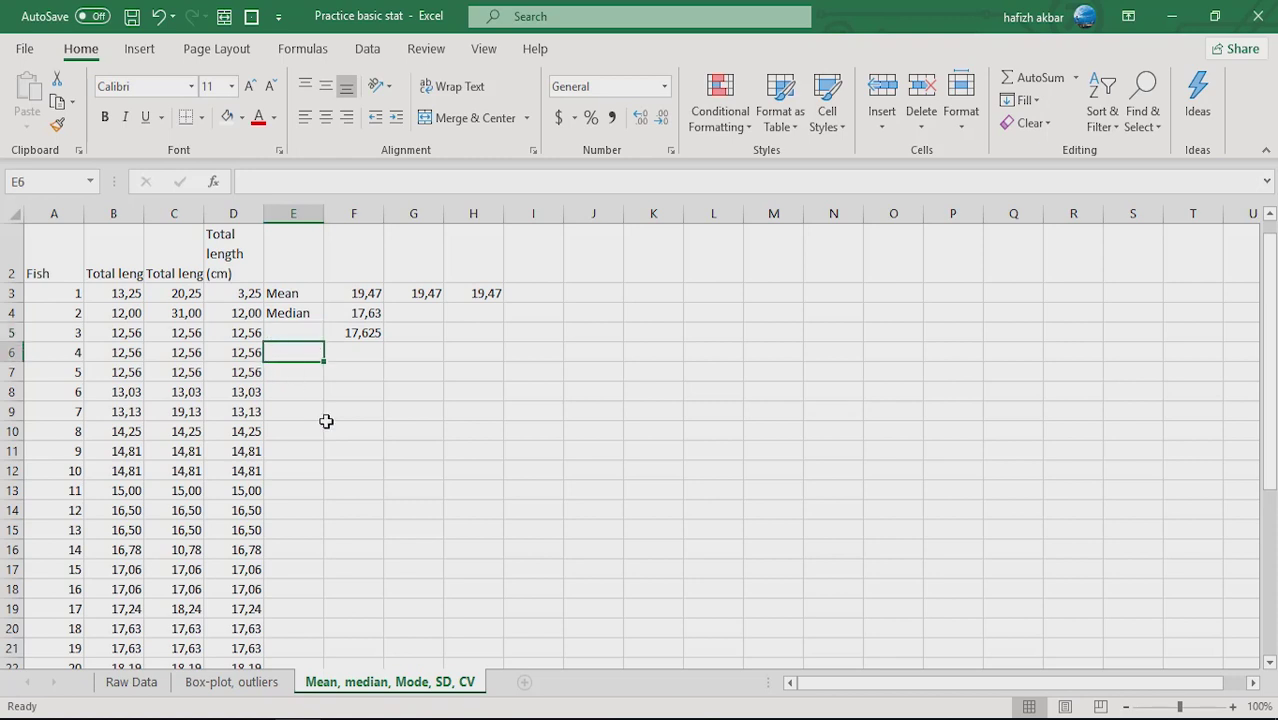
{"action": "type", "text": "mODE"}
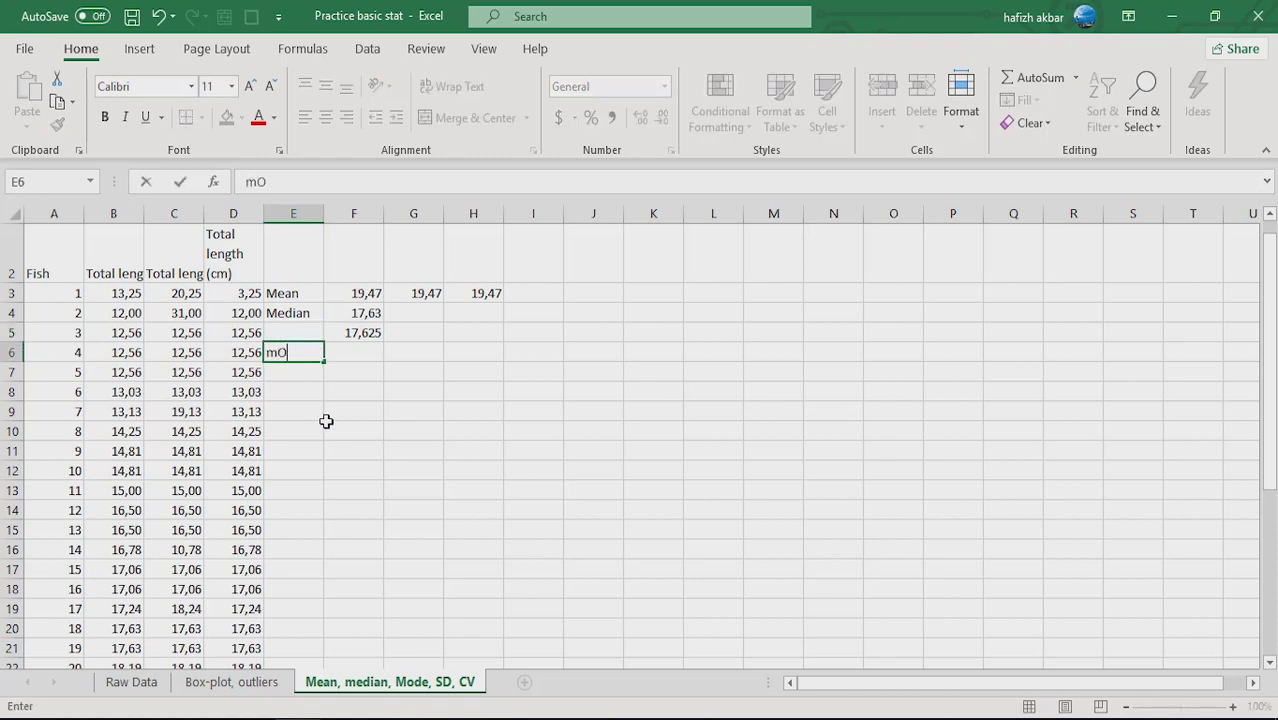
{"action": "key", "text": "BackSpace"}
{"action": "key", "text": "BackSpace"}
{"action": "key", "text": "BackSpace"}
{"action": "key", "text": "BackSpace"}
{"action": "type", "text": "Mode"}
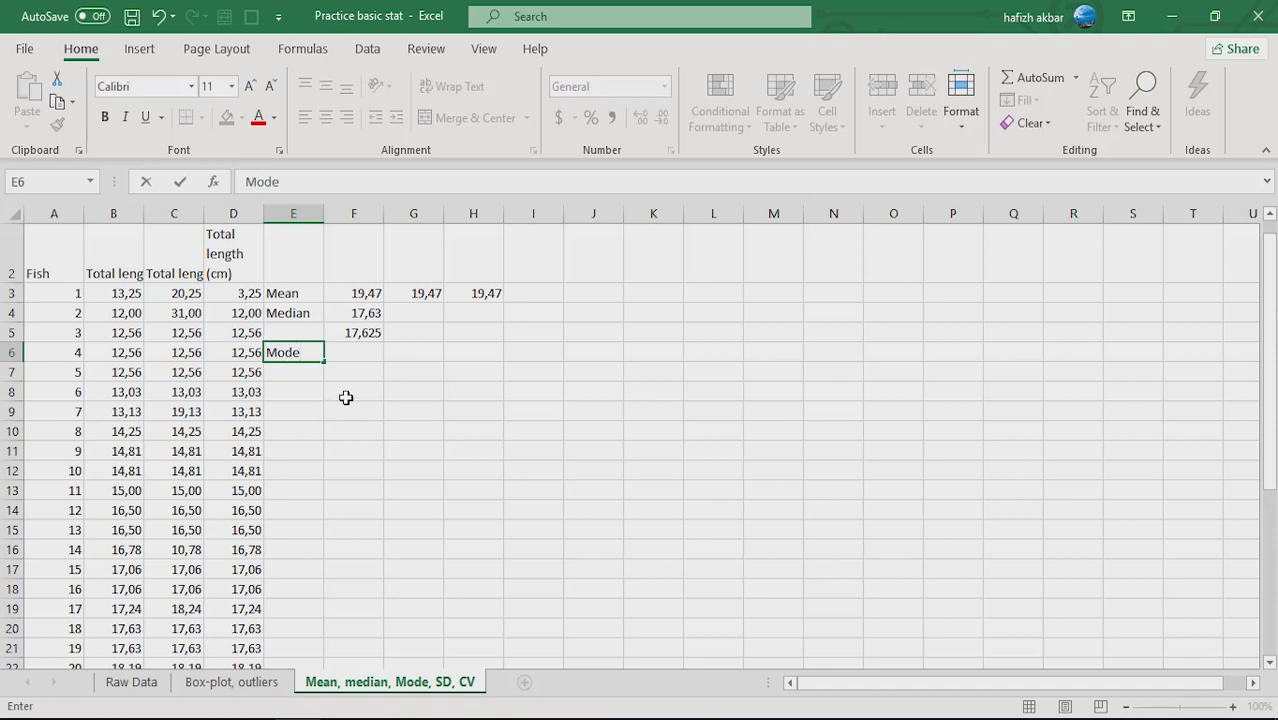
Step: Calculate the Group 1 mode in F6 with the MODE function over the Group 1 lengths in column B
{"action": "left_click", "coordinate": [349, 352]}
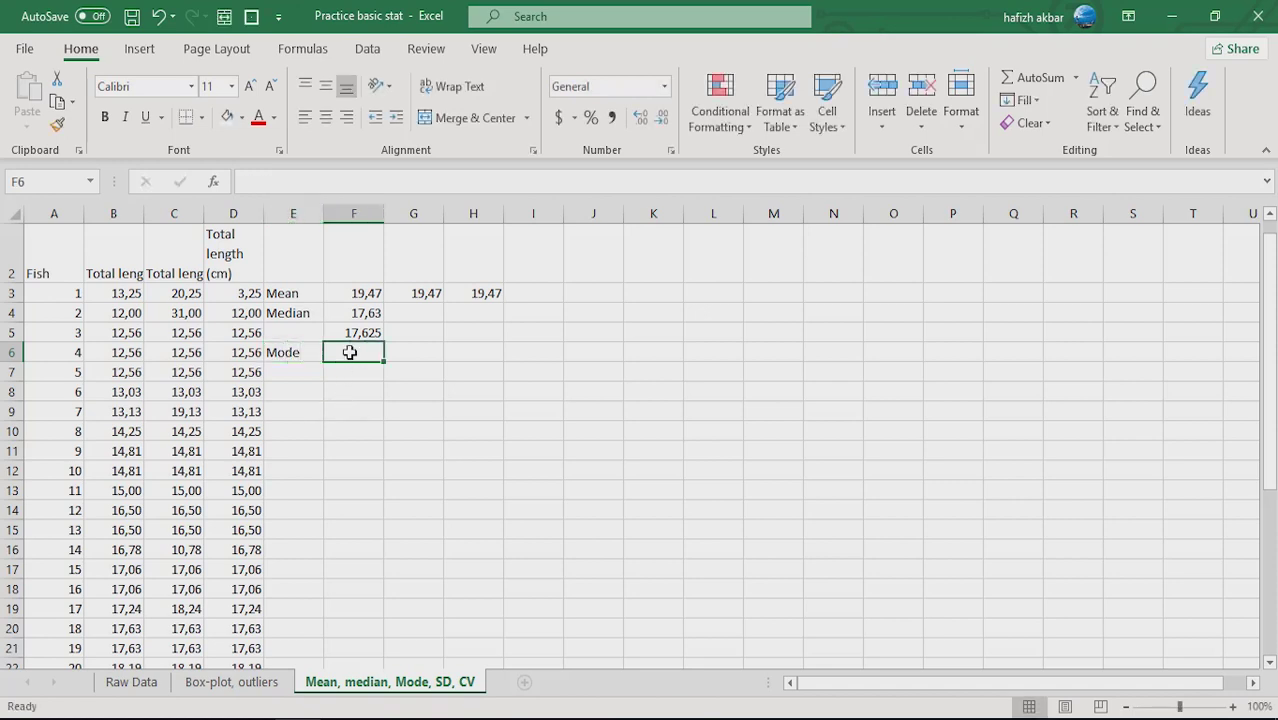
{"action": "type", "text": "="}
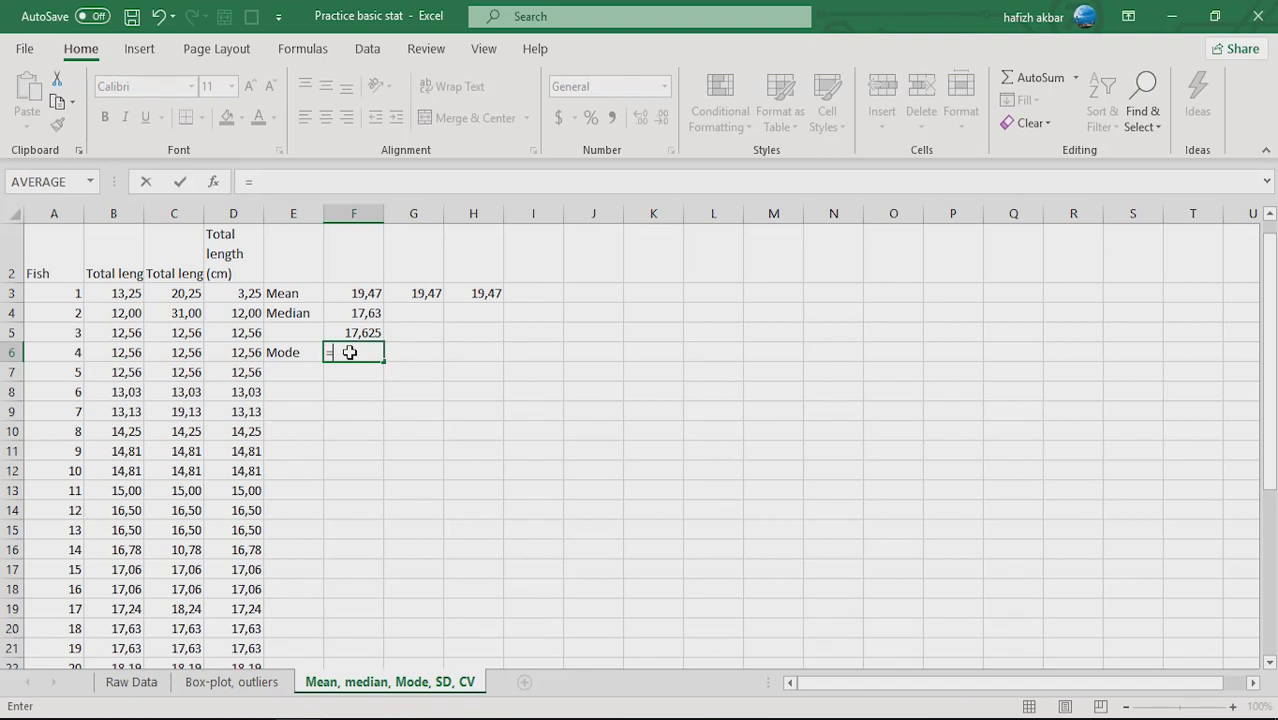
{"action": "type", "text": "mode"}
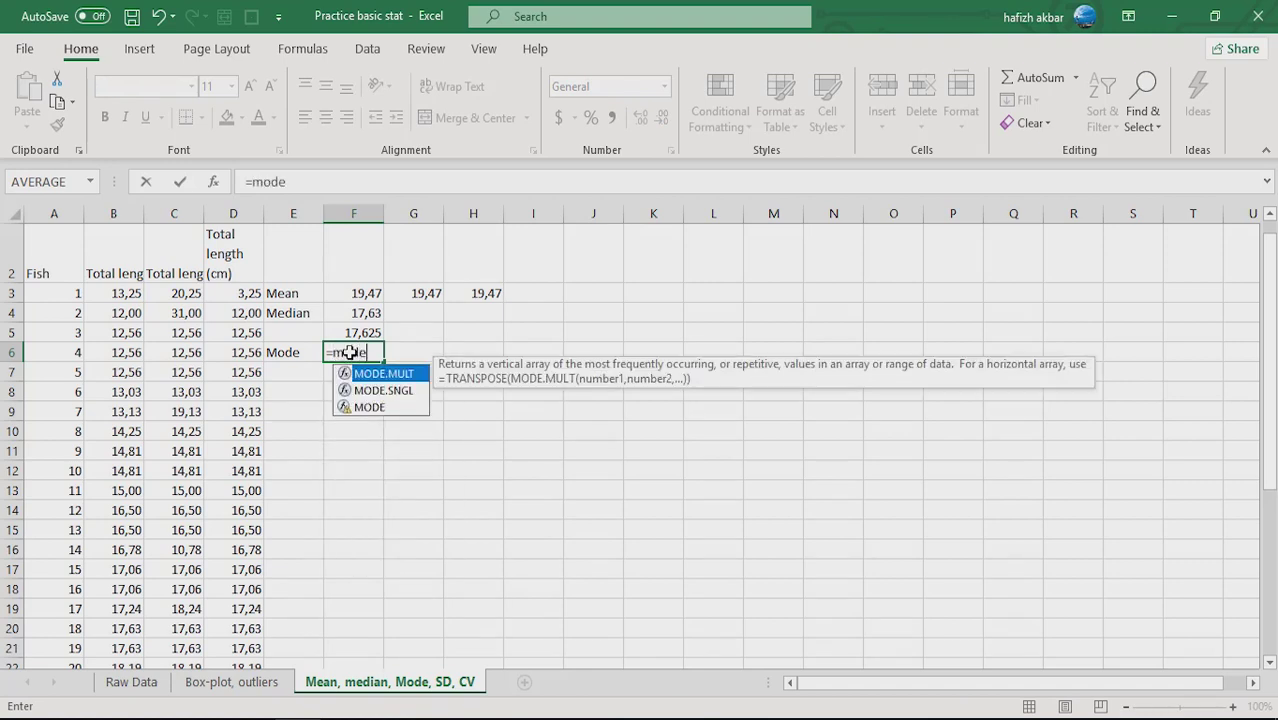
{"action": "type", "text": "("}
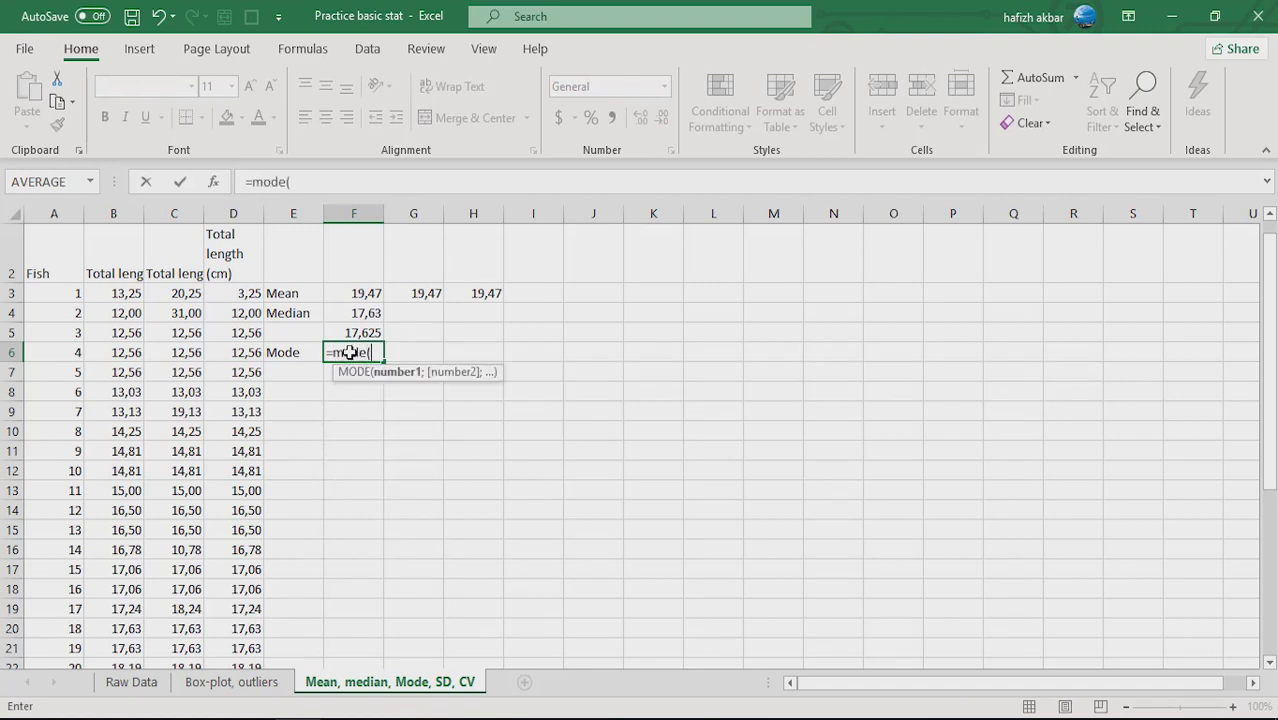
{"action": "left_click_drag", "start_coordinate": [125, 296], "coordinate": [104, 633]}
{"action": "key", "text": "Escape"}
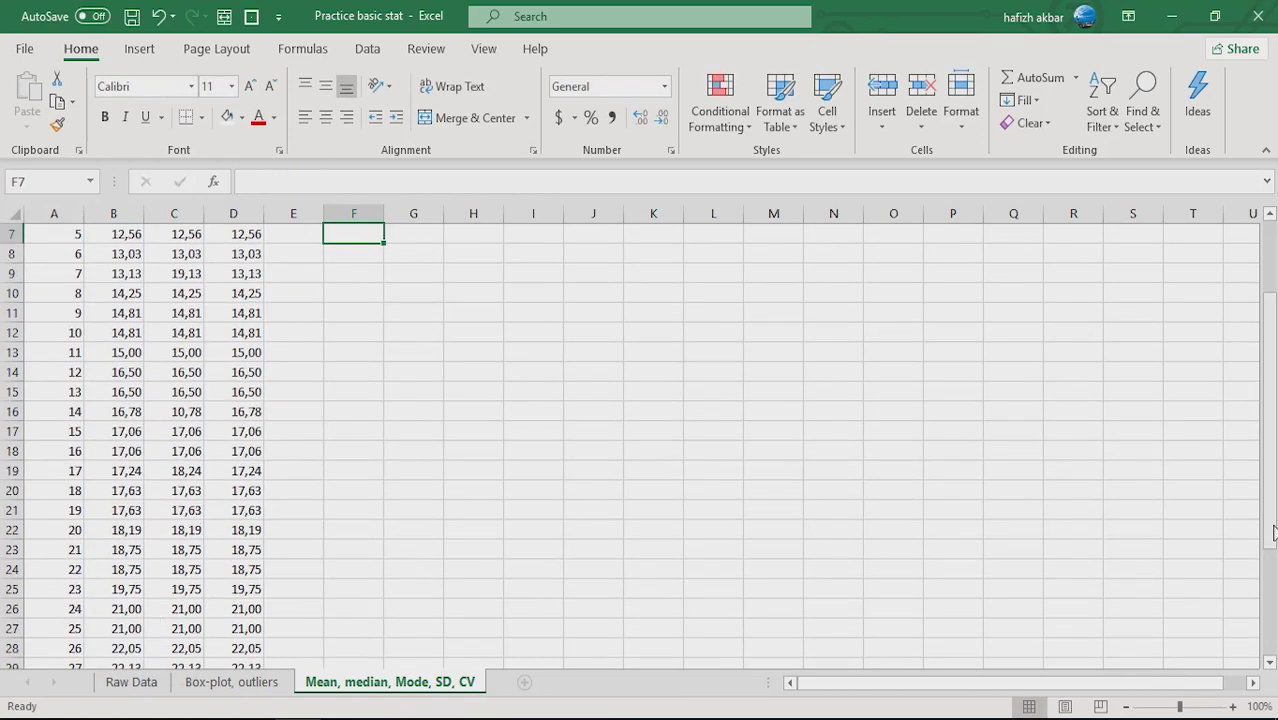
{"action": "left_click_drag", "start_coordinate": [1266, 530], "coordinate": [1255, 472]}
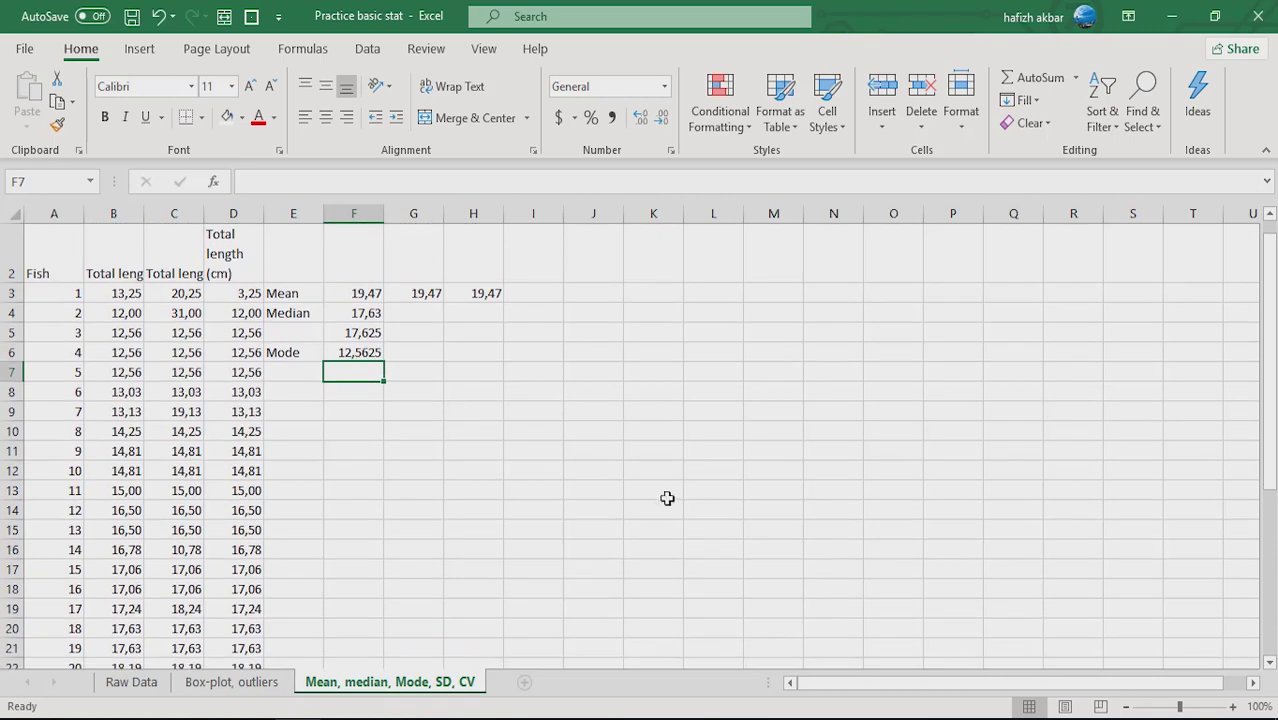
{"action": "left_click", "coordinate": [654, 494]}
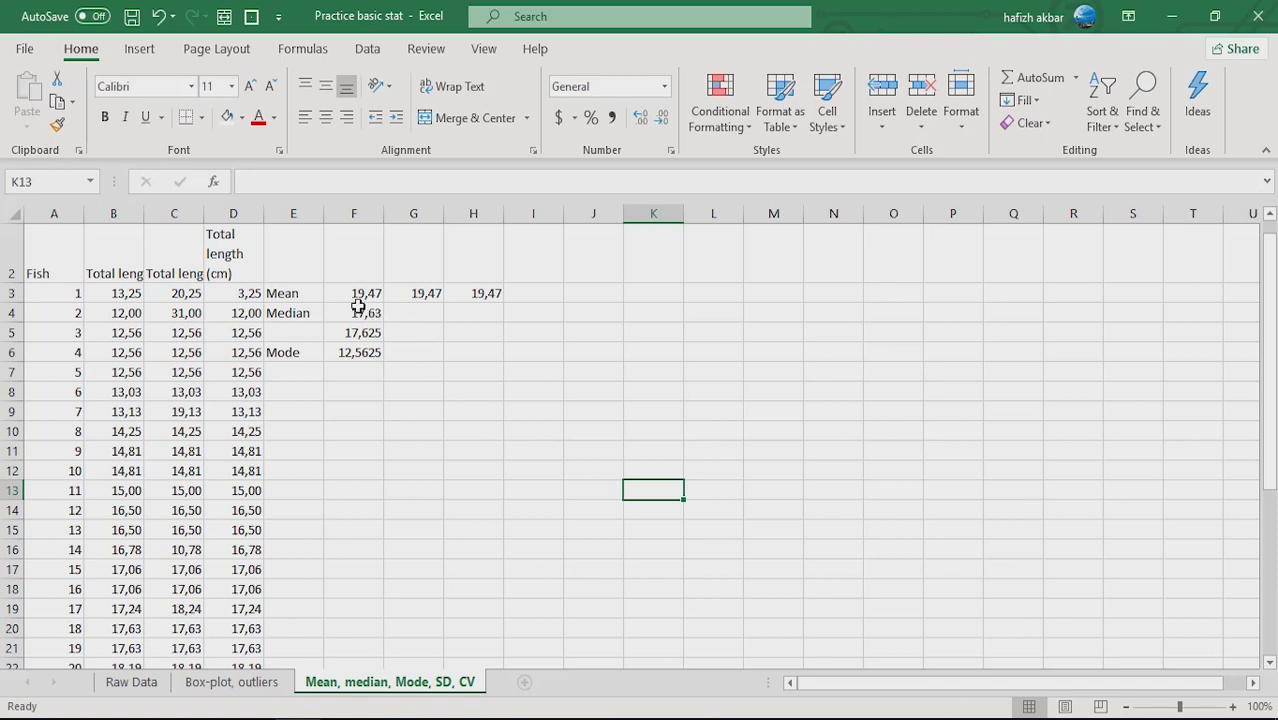
{"action": "left_click_drag", "start_coordinate": [358, 310], "coordinate": [355, 343]}
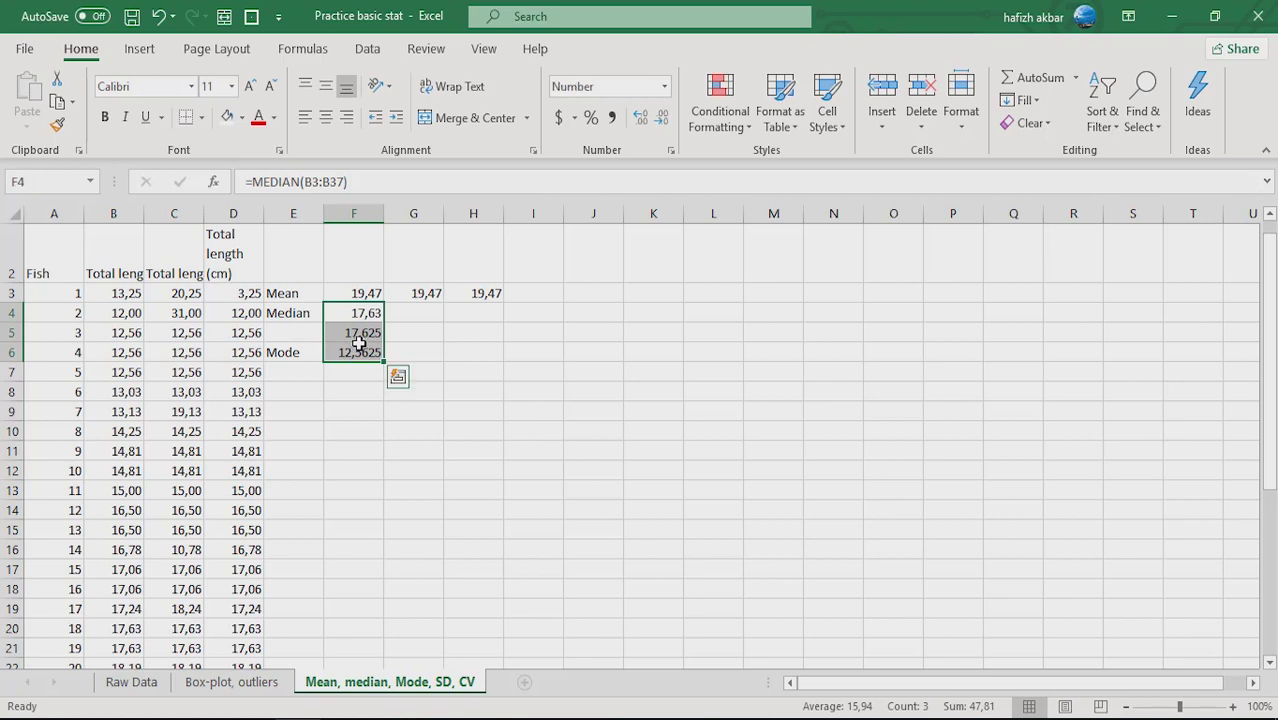
Step: Calculate the Group 2 median in G4 with the MEDIAN function over C3:C37
{"action": "left_click", "coordinate": [409, 313]}
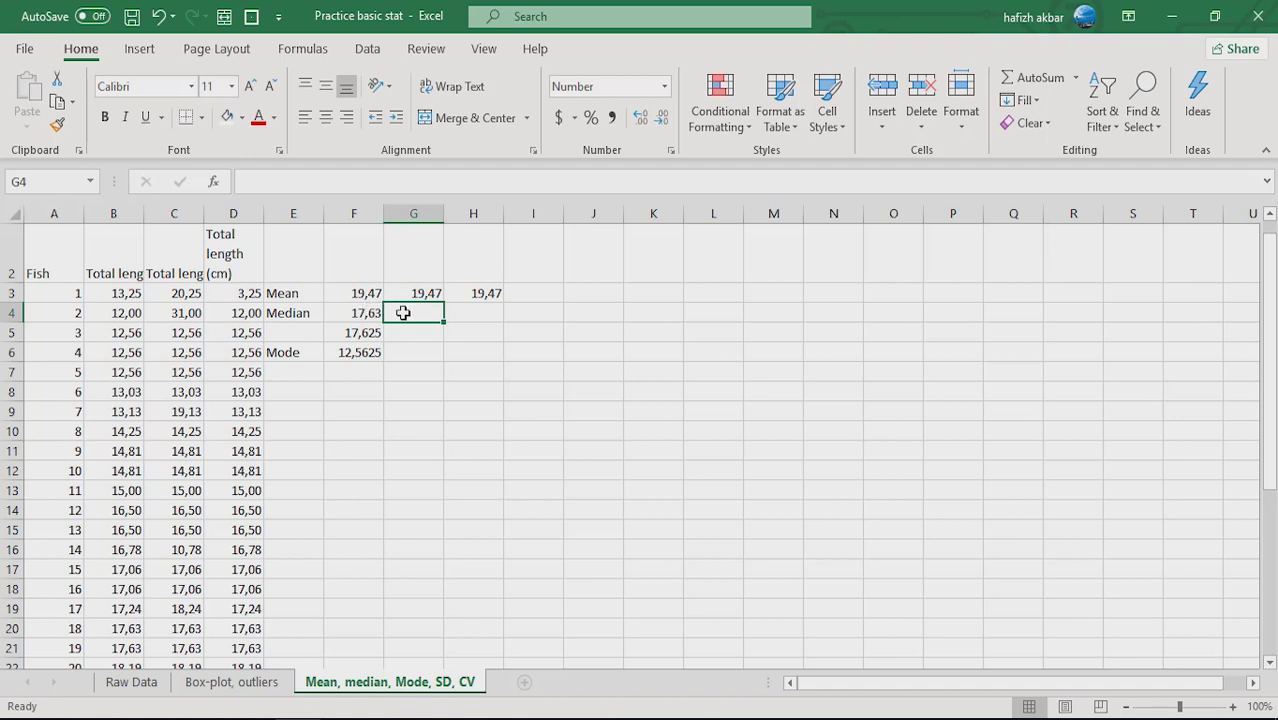
{"action": "type", "text": "="}
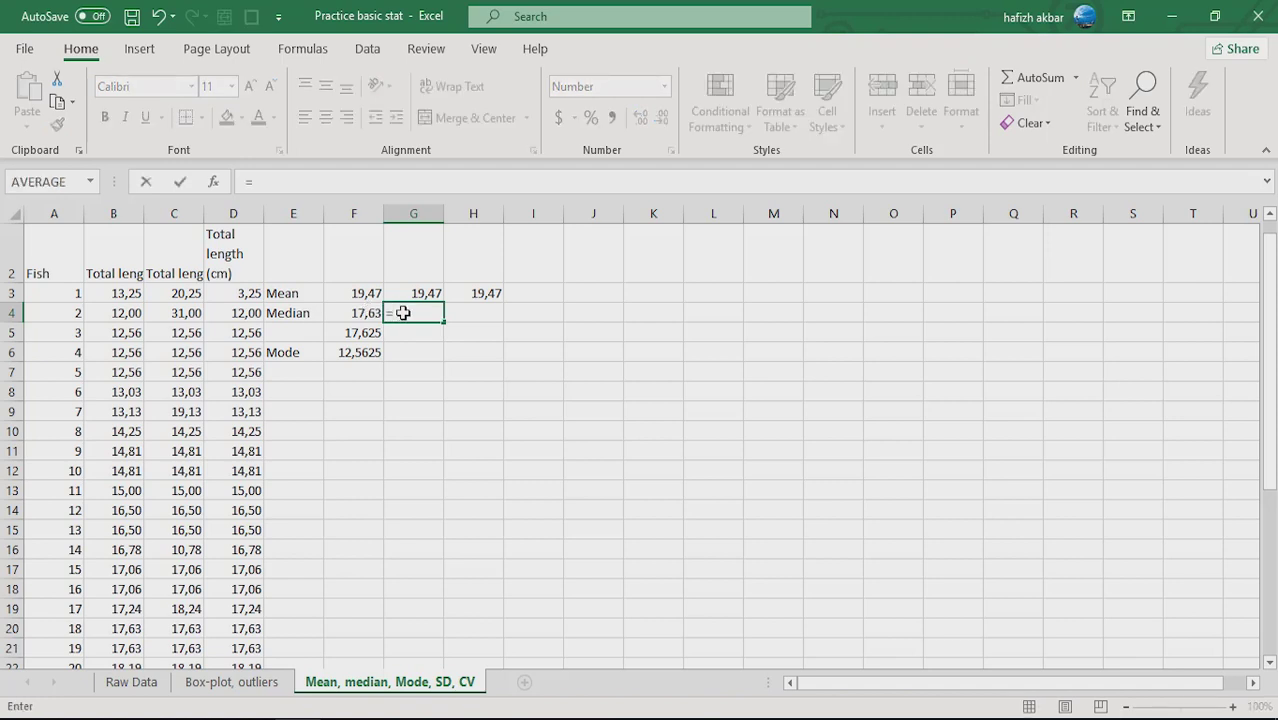
{"action": "type", "text": "median"}
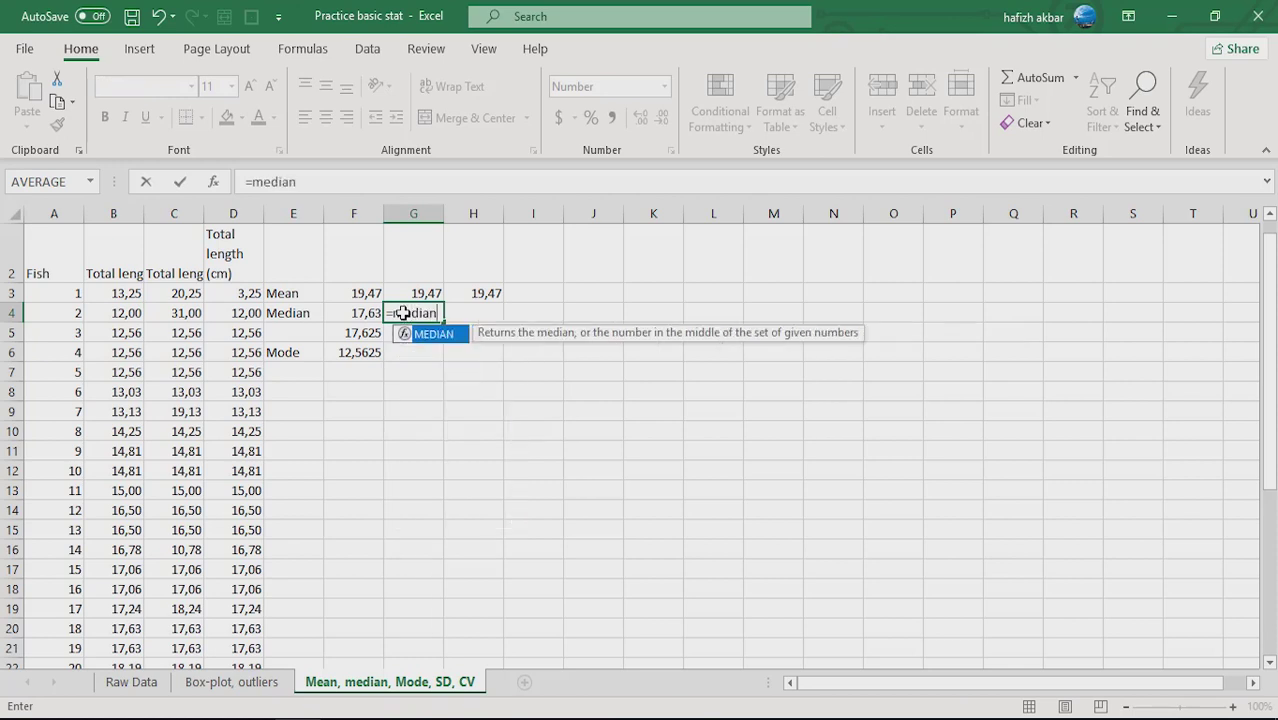
{"action": "type", "text": "("}
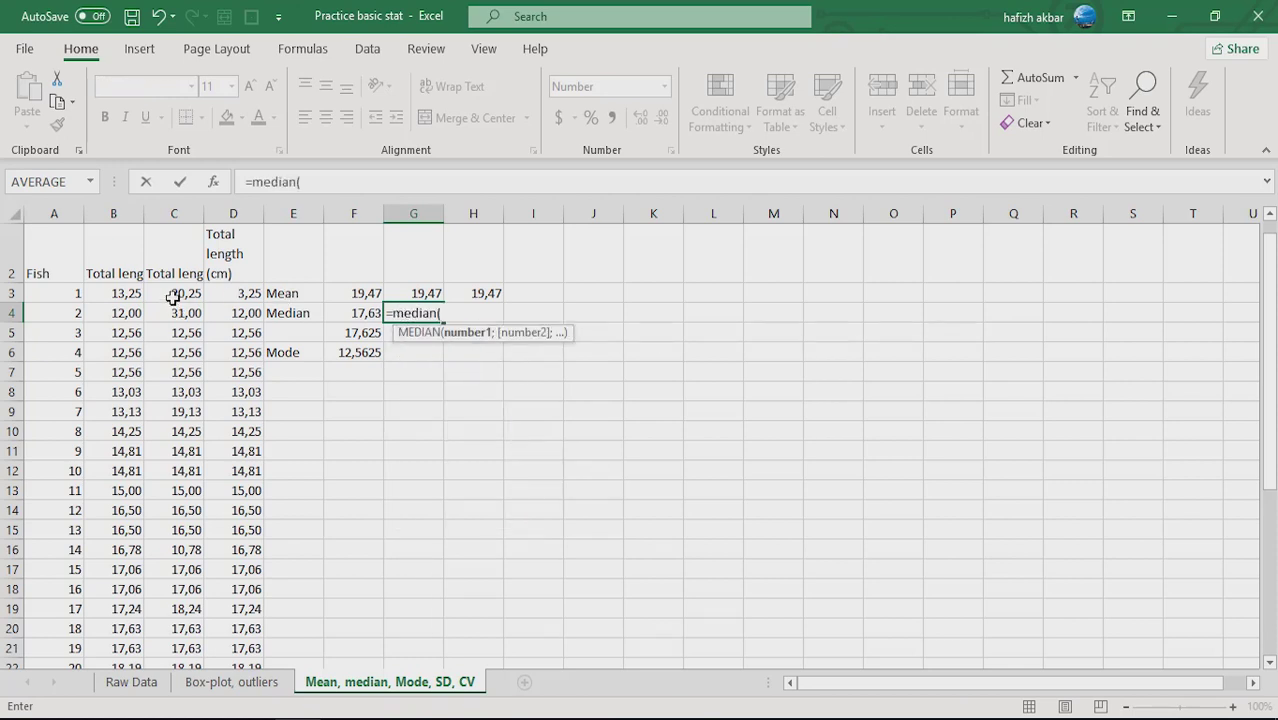
{"action": "left_click_drag", "start_coordinate": [172, 297], "coordinate": [181, 622]}
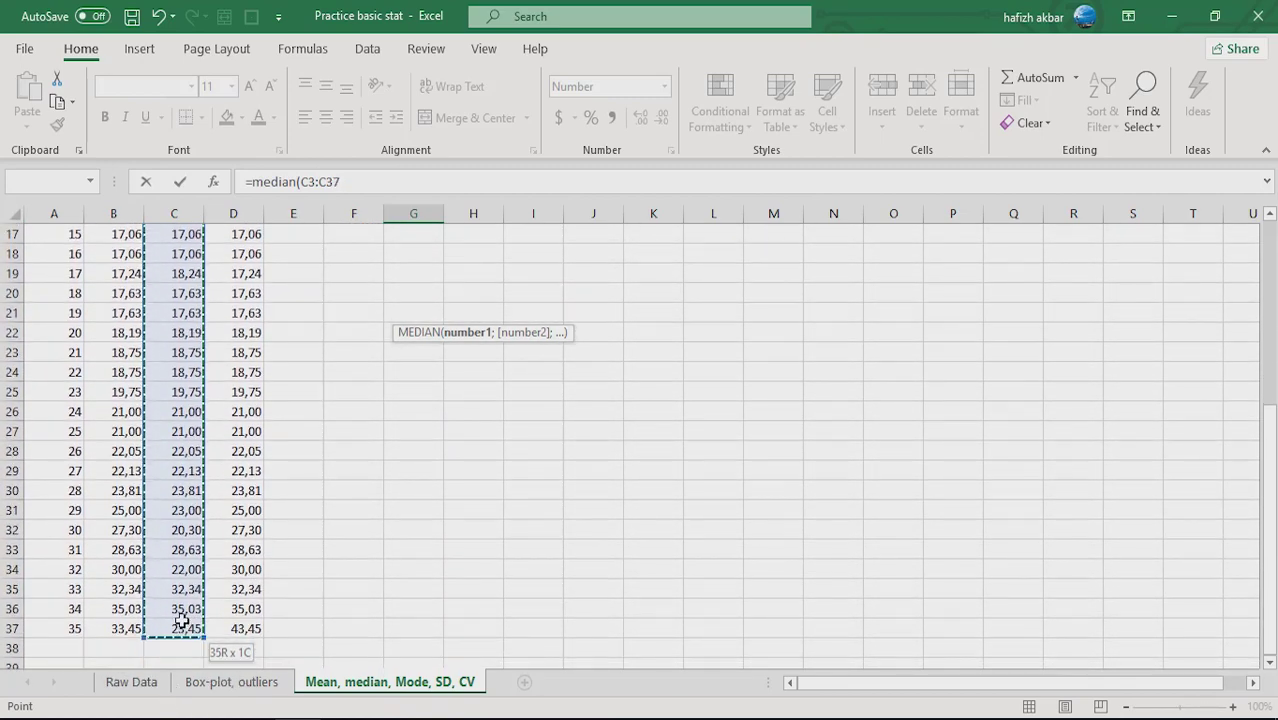
{"action": "key", "text": "Return"}
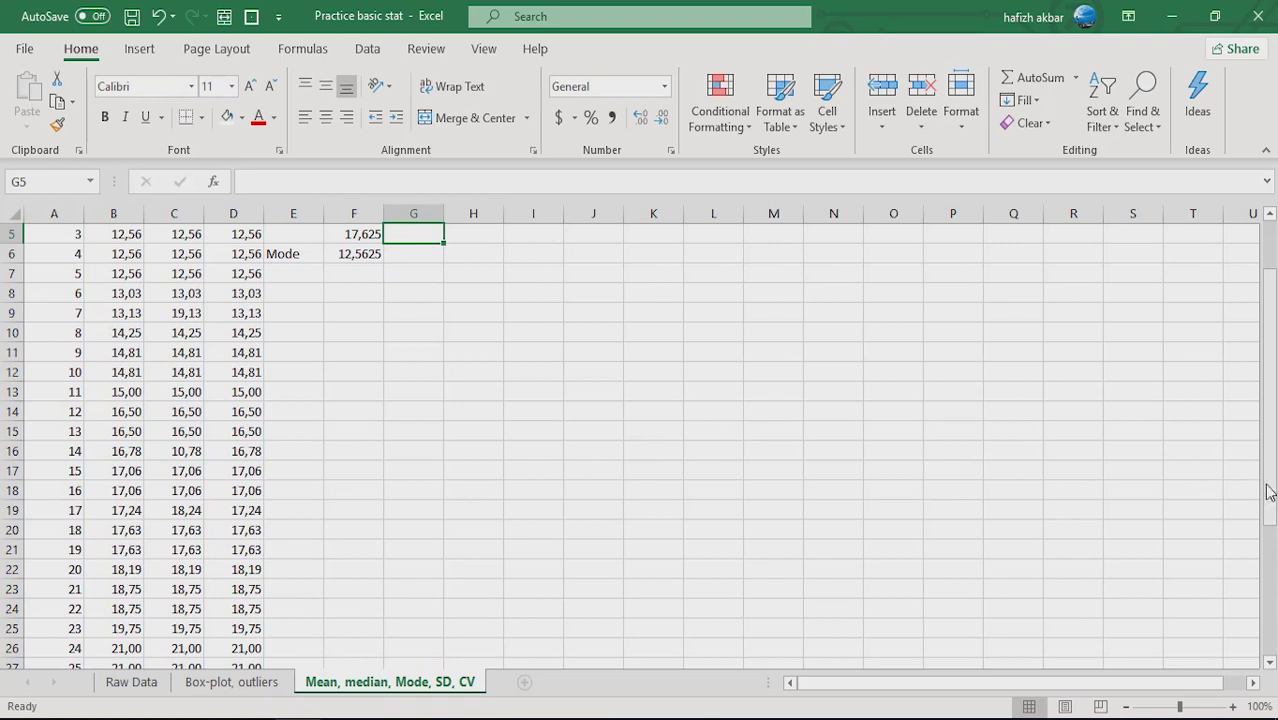
Step: Calculate the Group 2 median a second way in G5 with the QUARTILE function over C3:C37, using quartile 2
{"action": "left_click_drag", "start_coordinate": [1268, 490], "coordinate": [1268, 442]}
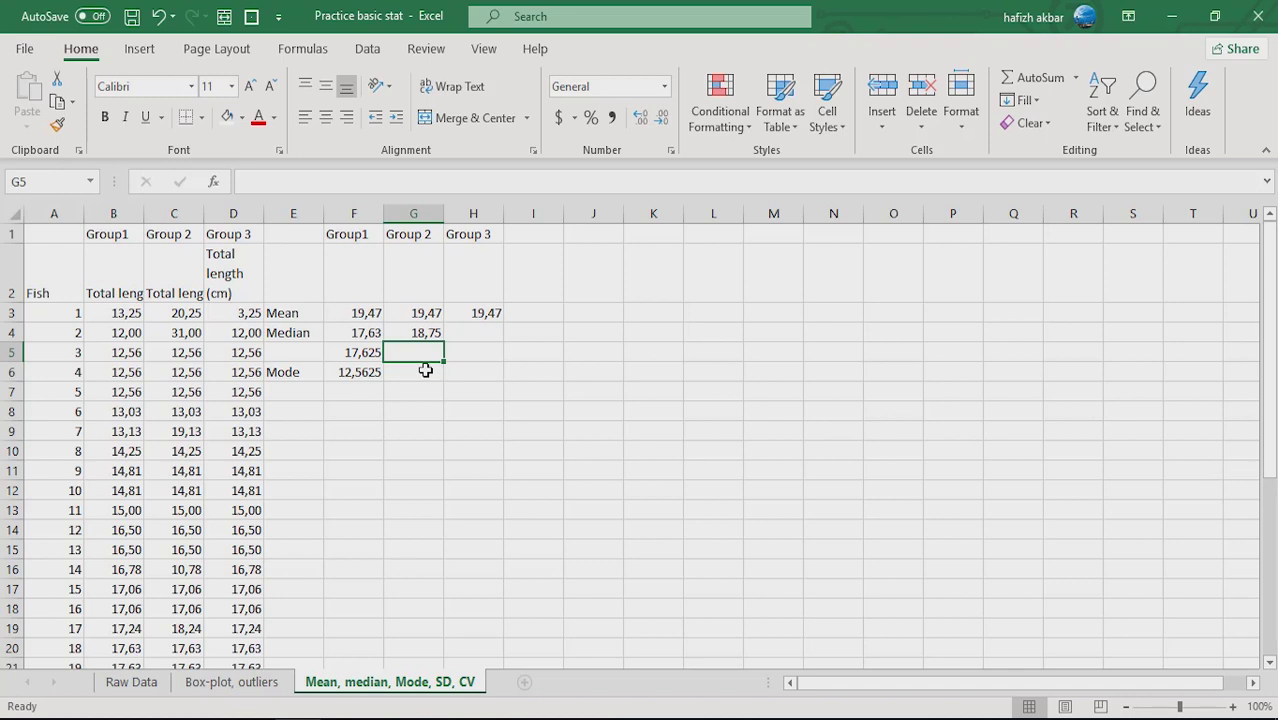
{"action": "type", "text": "="}
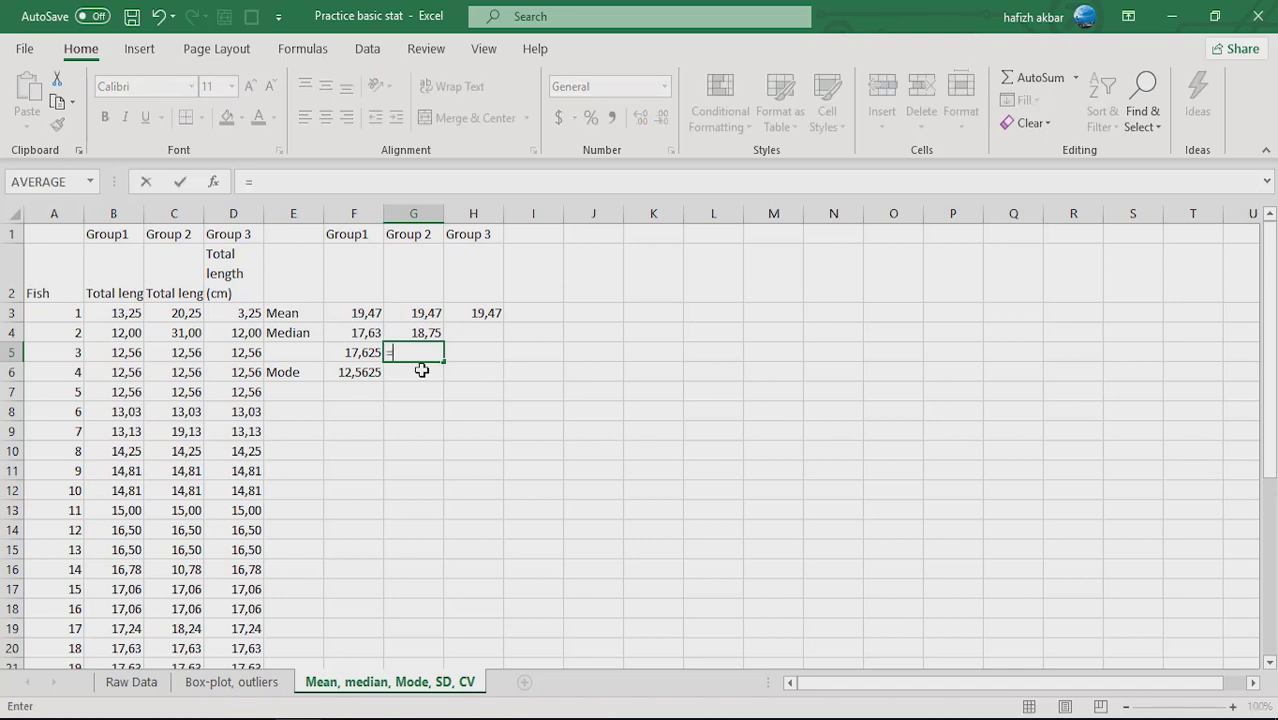
{"action": "type", "text": "q"}
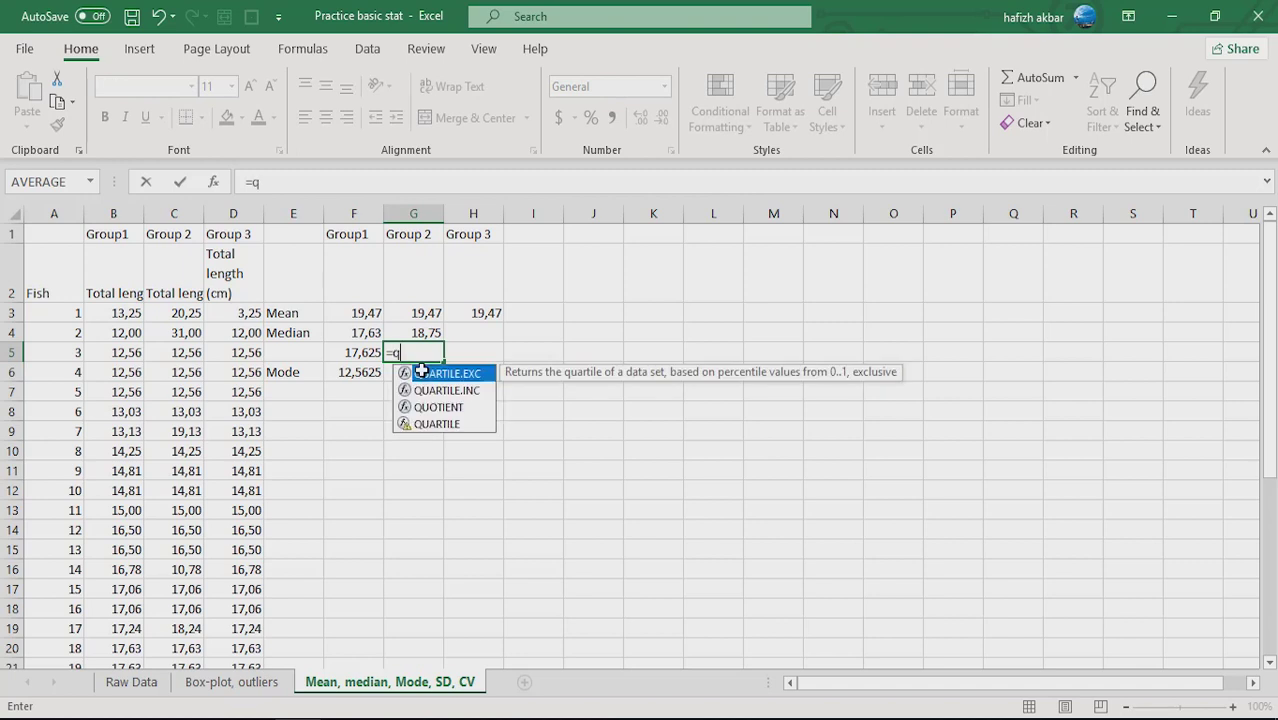
{"action": "type", "text": "uartile"}
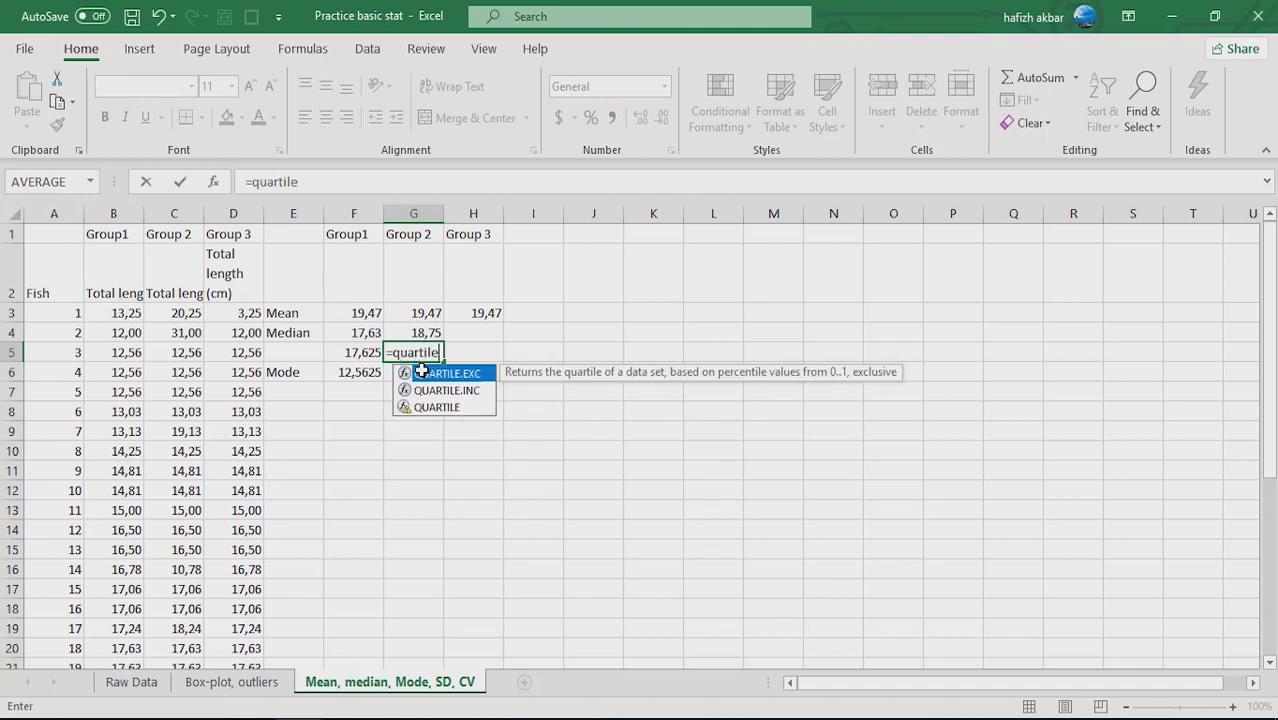
{"action": "type", "text": "("}
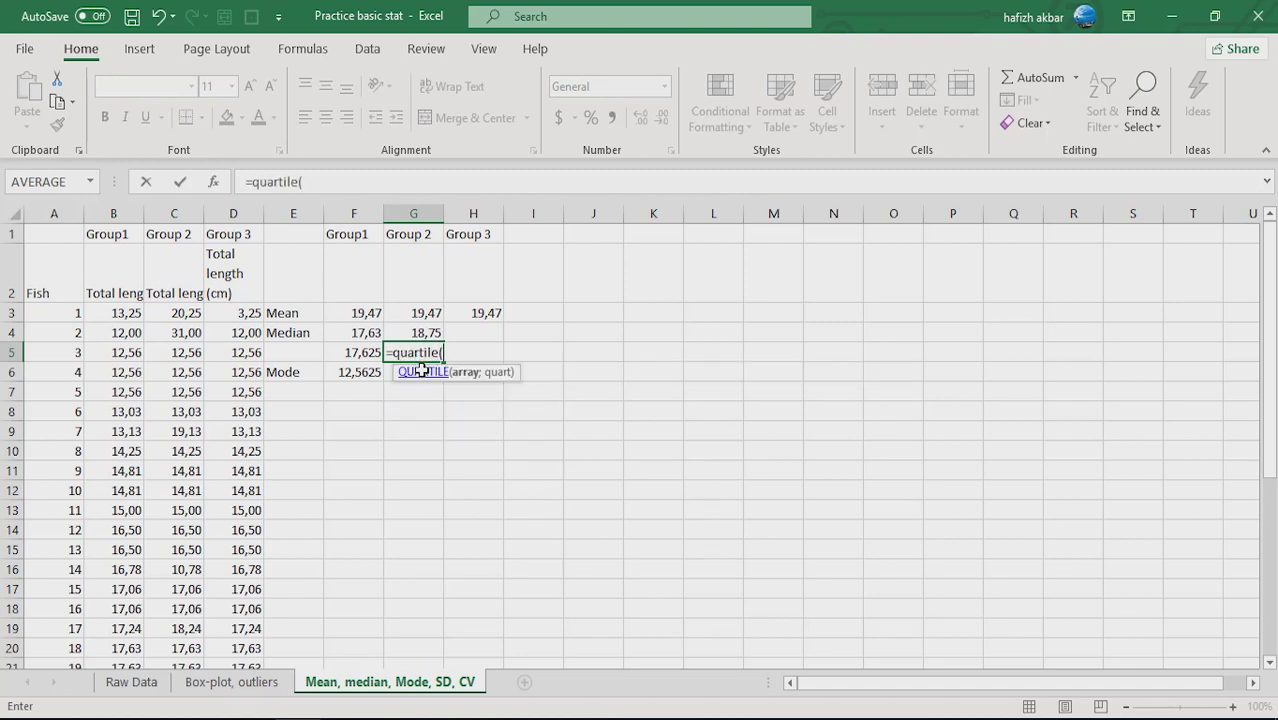
{"action": "left_click", "coordinate": [172, 314]}
{"action": "left_click_drag", "start_coordinate": [174, 353], "coordinate": [176, 622]}
{"action": "type", "text": ";2"}
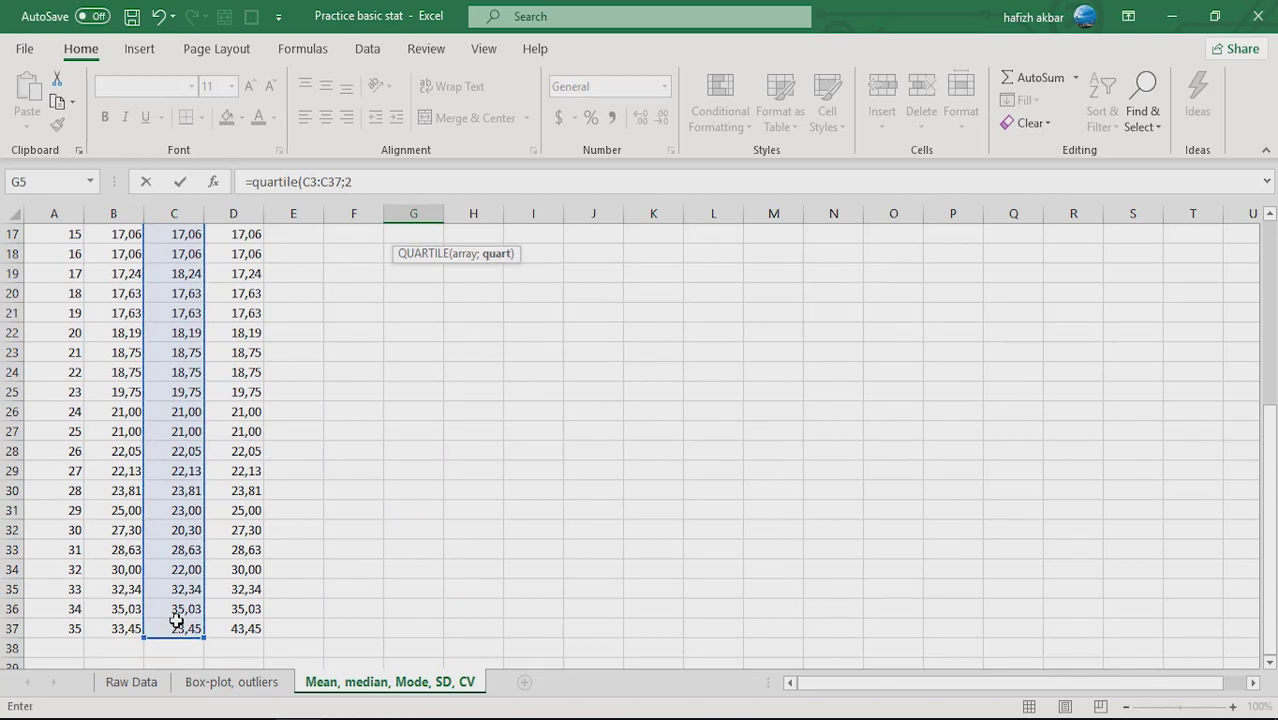
{"action": "type", "text": ")"}
{"action": "key", "text": "Return"}
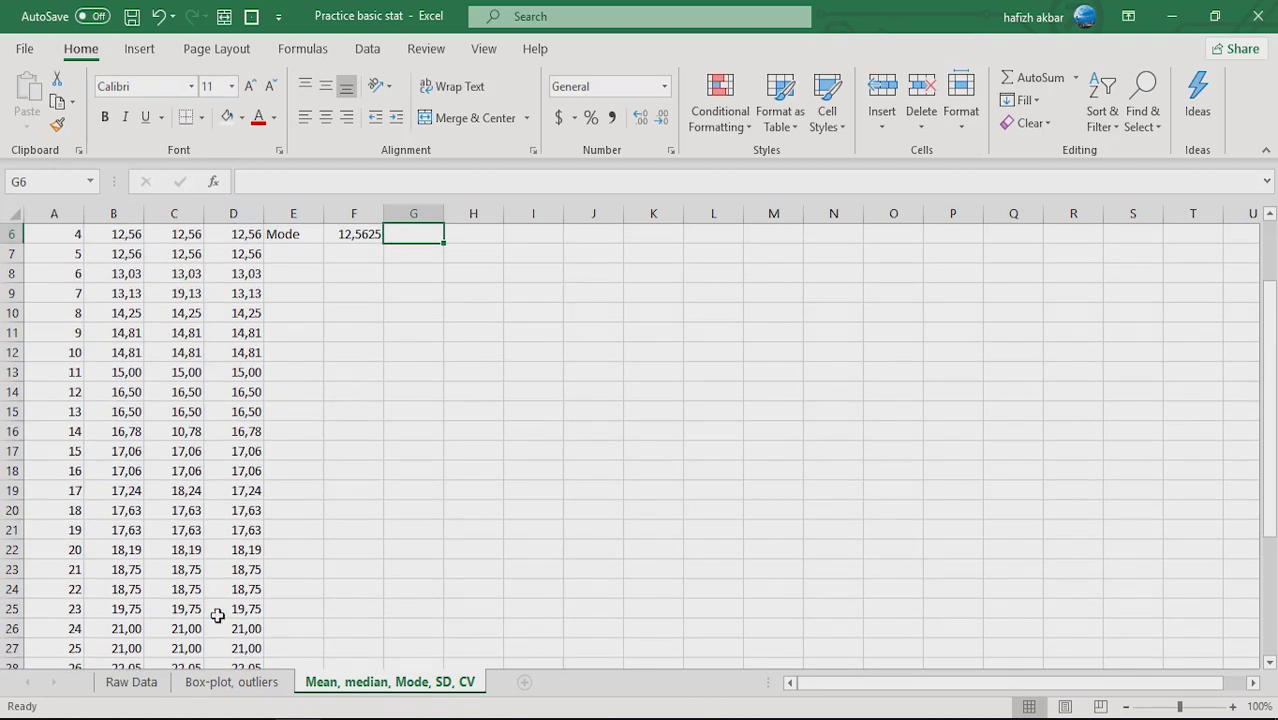
Step: Calculate the Group 2 mode in G6 with the MODE function over the Group 2 lengths in column C
{"action": "type", "text": "=mode"}
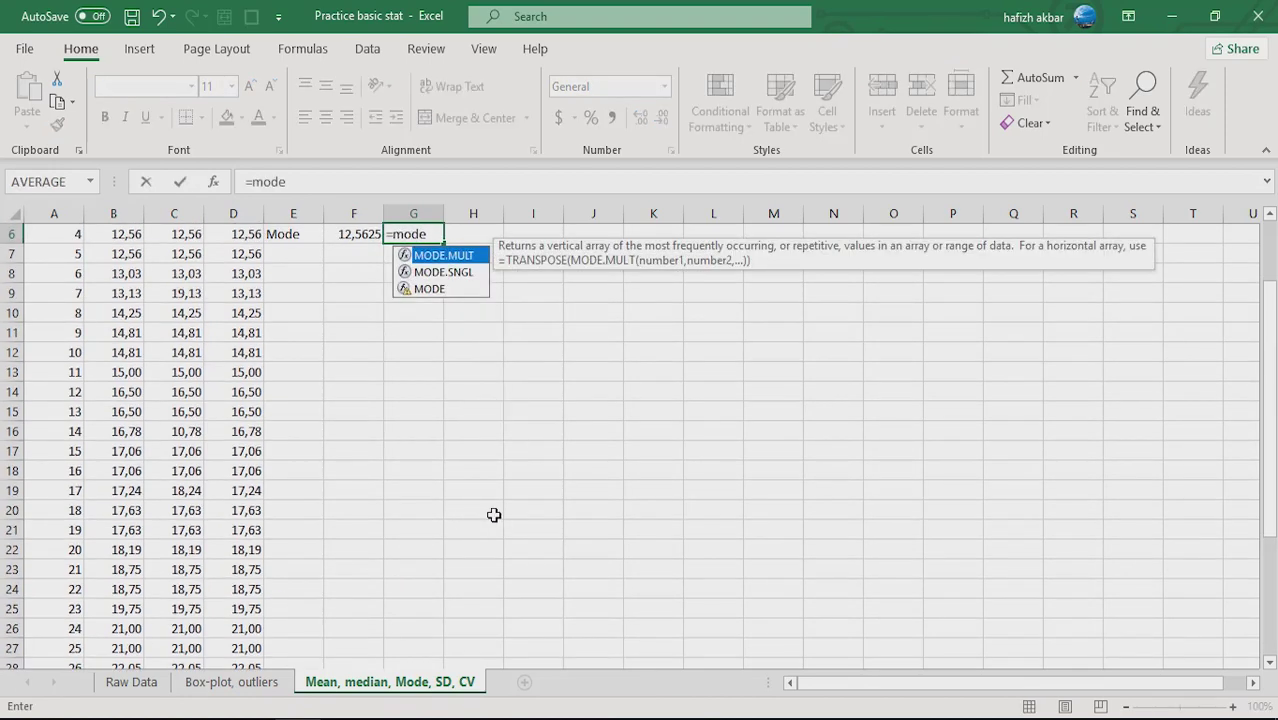
{"action": "type", "text": "("}
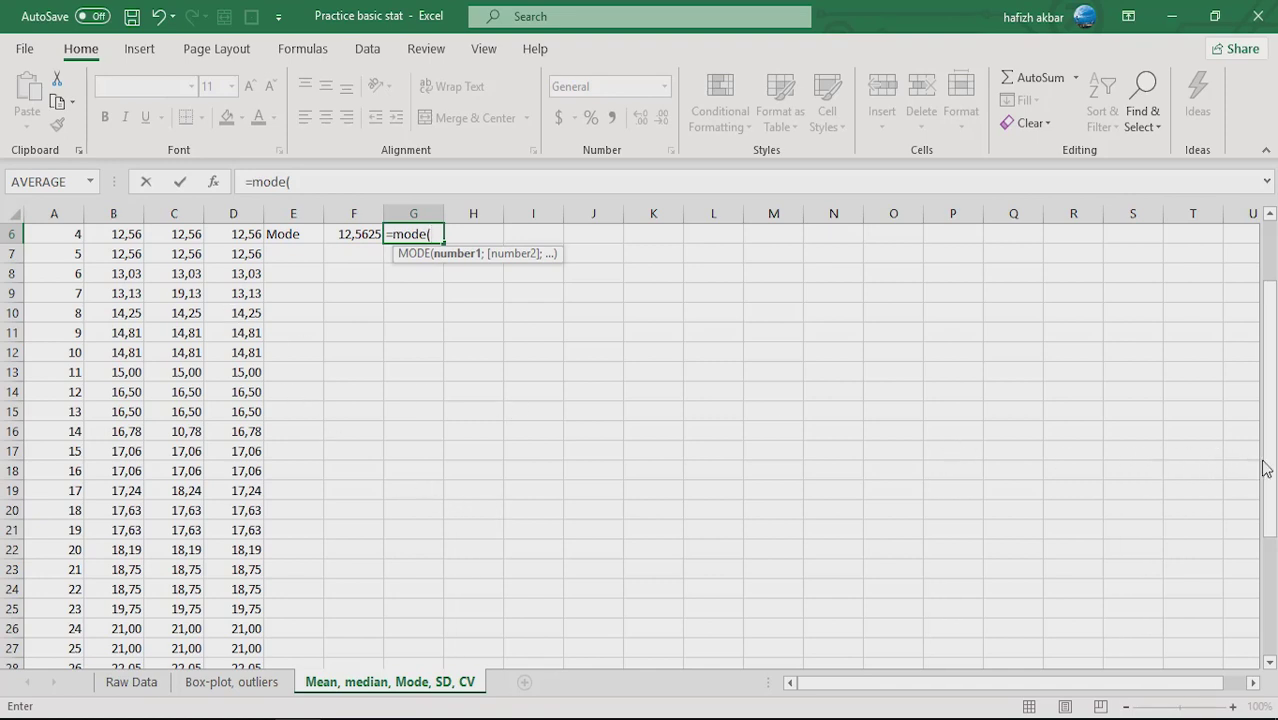
{"action": "left_click_drag", "start_coordinate": [1265, 470], "coordinate": [1266, 410]}
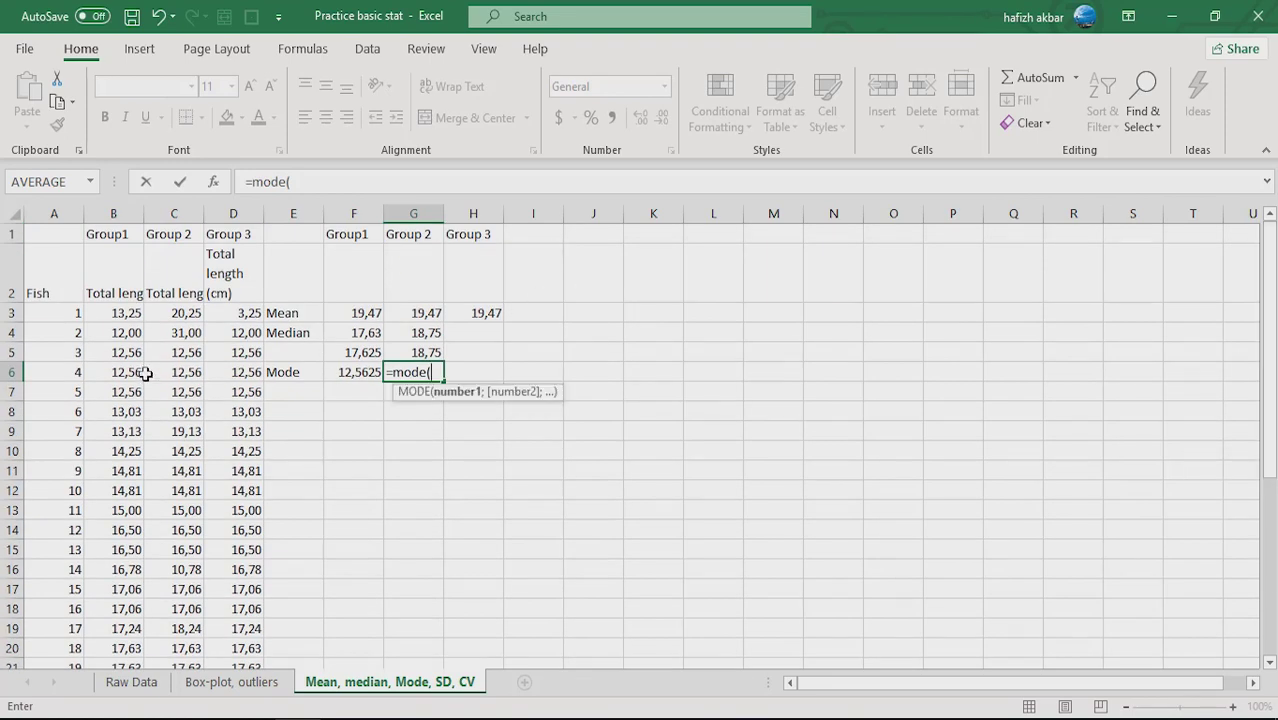
{"action": "left_click_drag", "start_coordinate": [178, 316], "coordinate": [172, 677]}
{"action": "left_click_drag", "start_coordinate": [176, 660], "coordinate": [181, 632]}
{"action": "key", "text": "Return"}
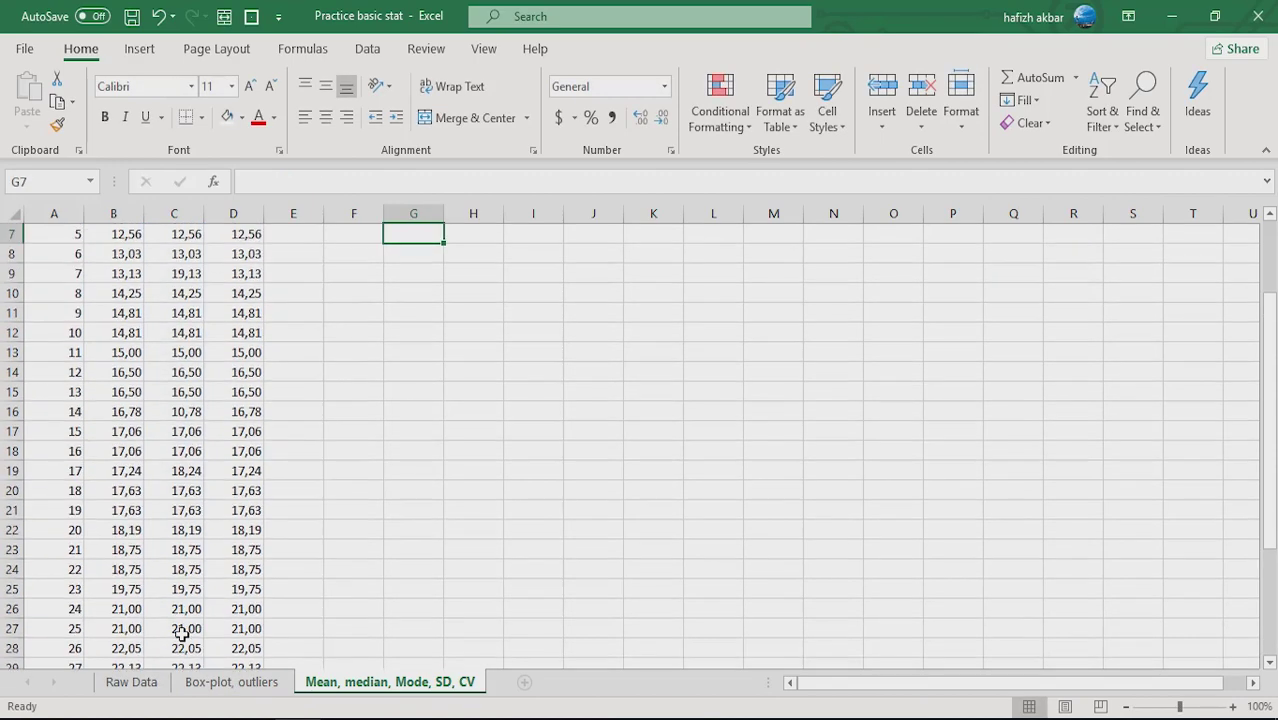
Step: Enter the row label "SD" in E7
{"action": "left_click_drag", "start_coordinate": [1268, 540], "coordinate": [1268, 465]}
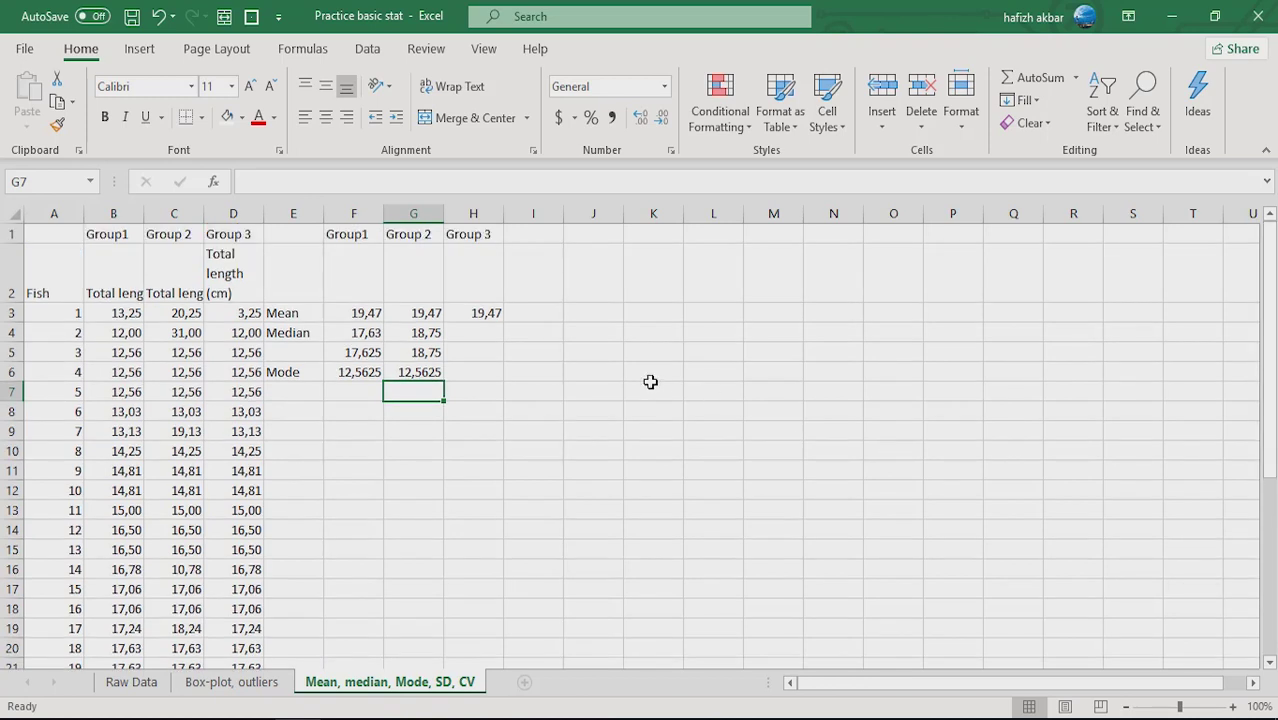
{"action": "left_click", "coordinate": [484, 330]}
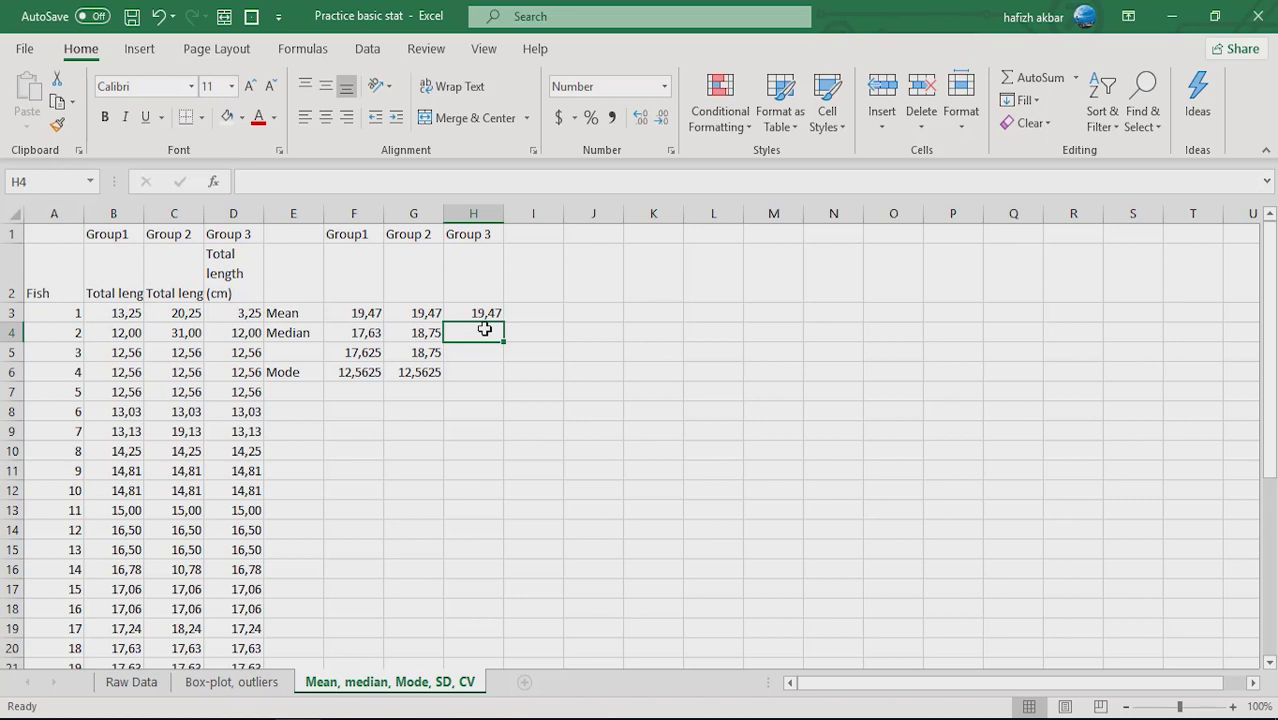
{"action": "left_click", "coordinate": [602, 404]}
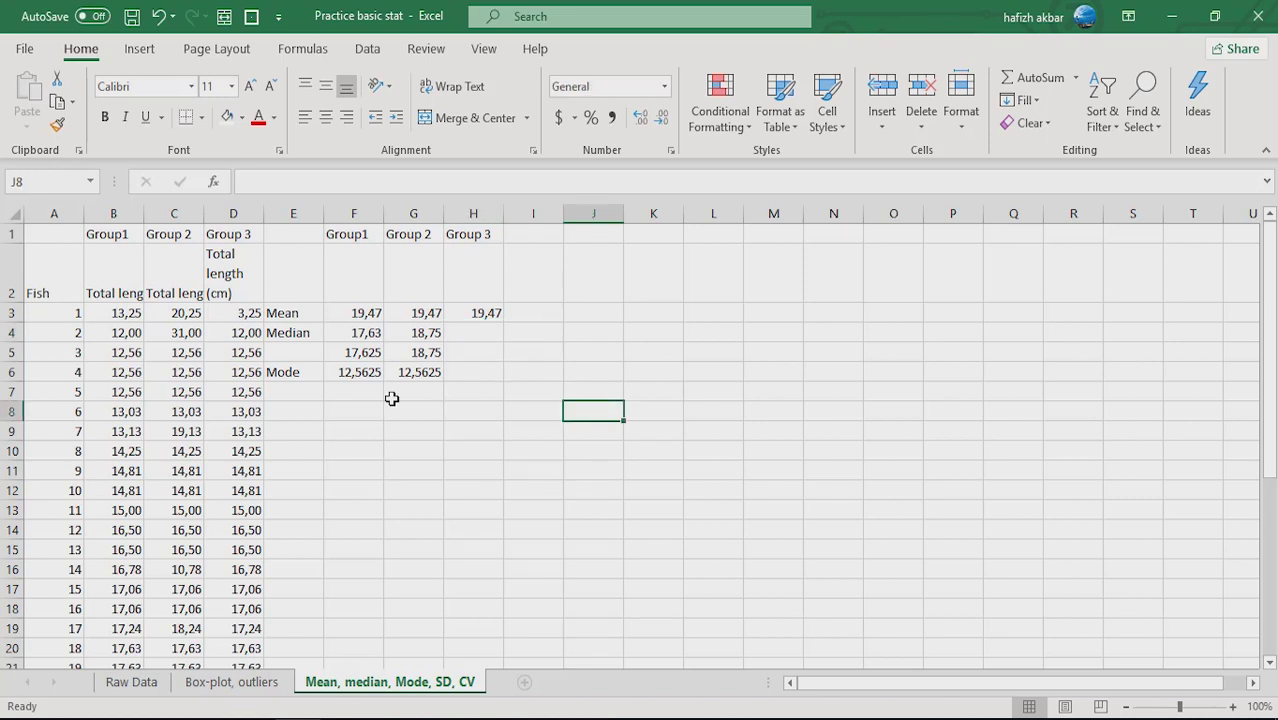
{"action": "left_click", "coordinate": [316, 392]}
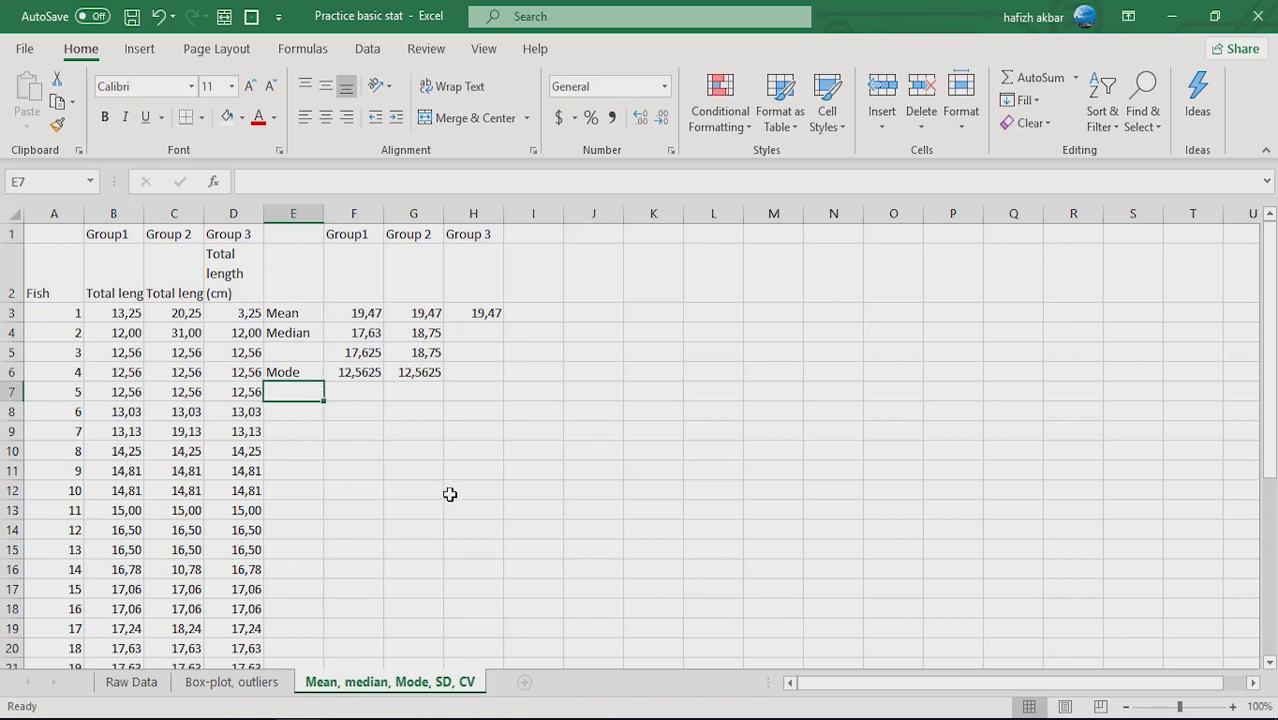
{"action": "type", "text": "SD"}
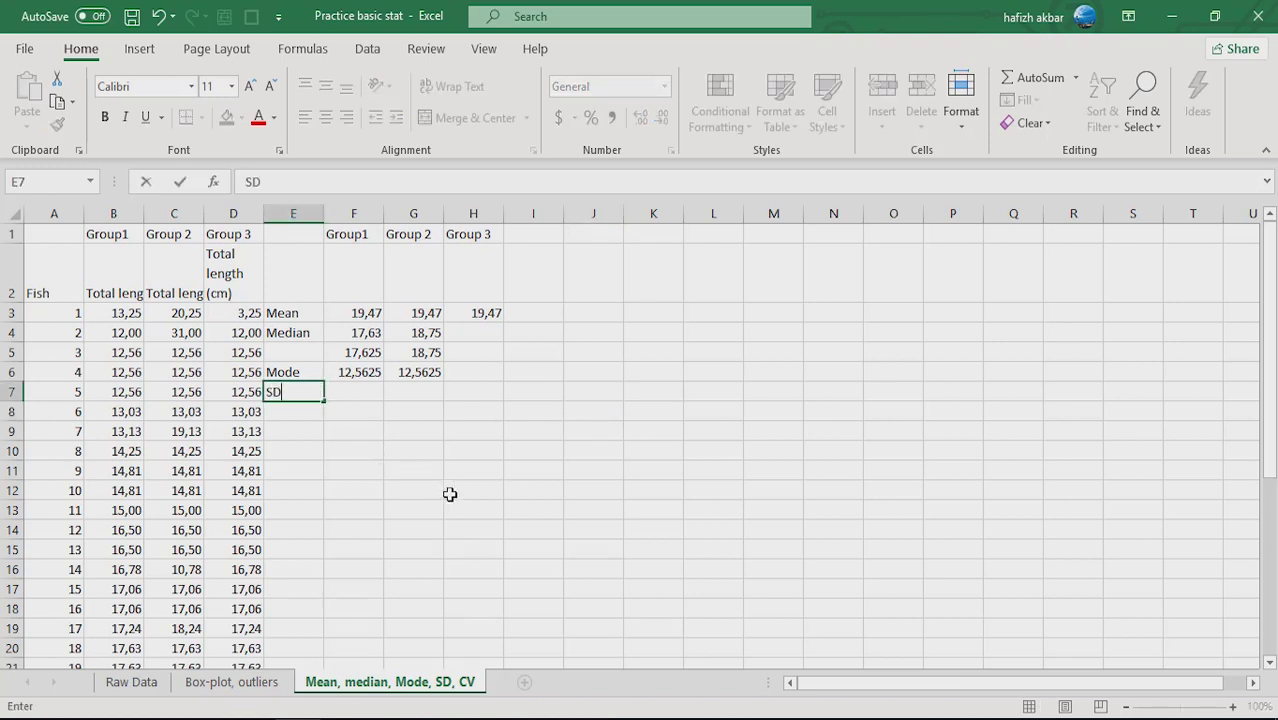
Step: Calculate the Group 1 standard deviation in F7 with the STDEV function over B3:B37
{"action": "left_click", "coordinate": [357, 396]}
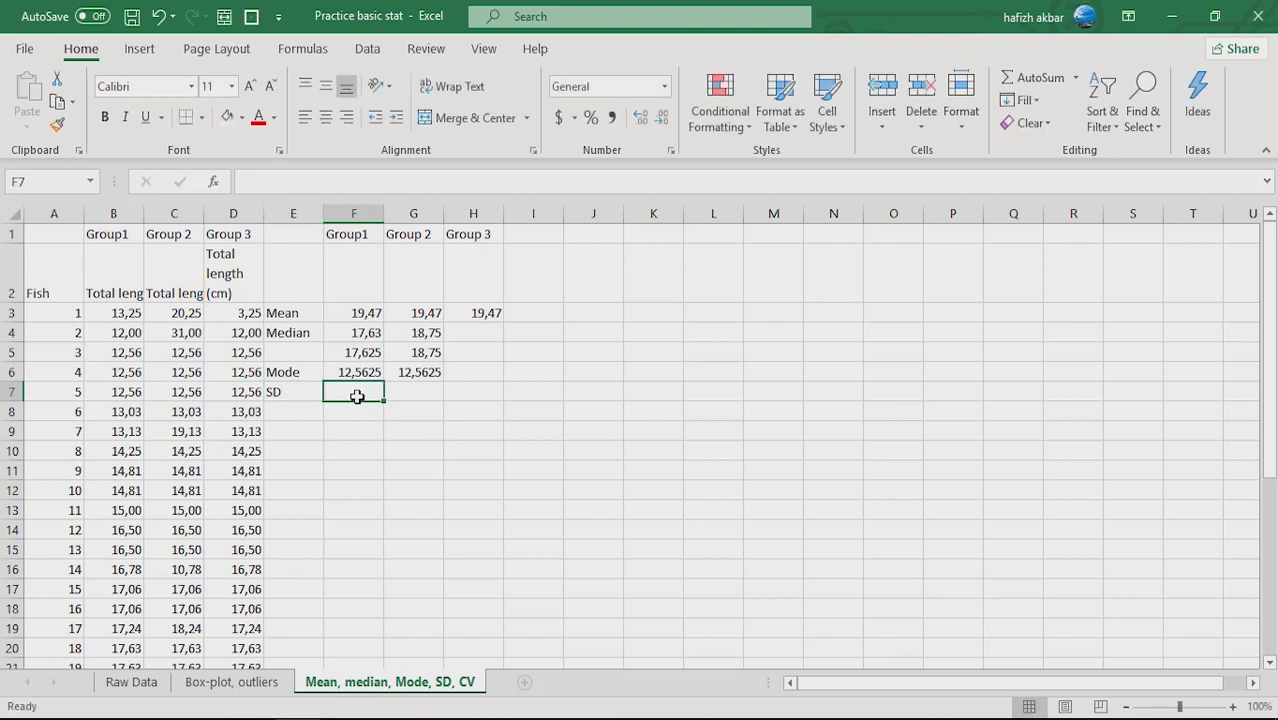
{"action": "type", "text": "="}
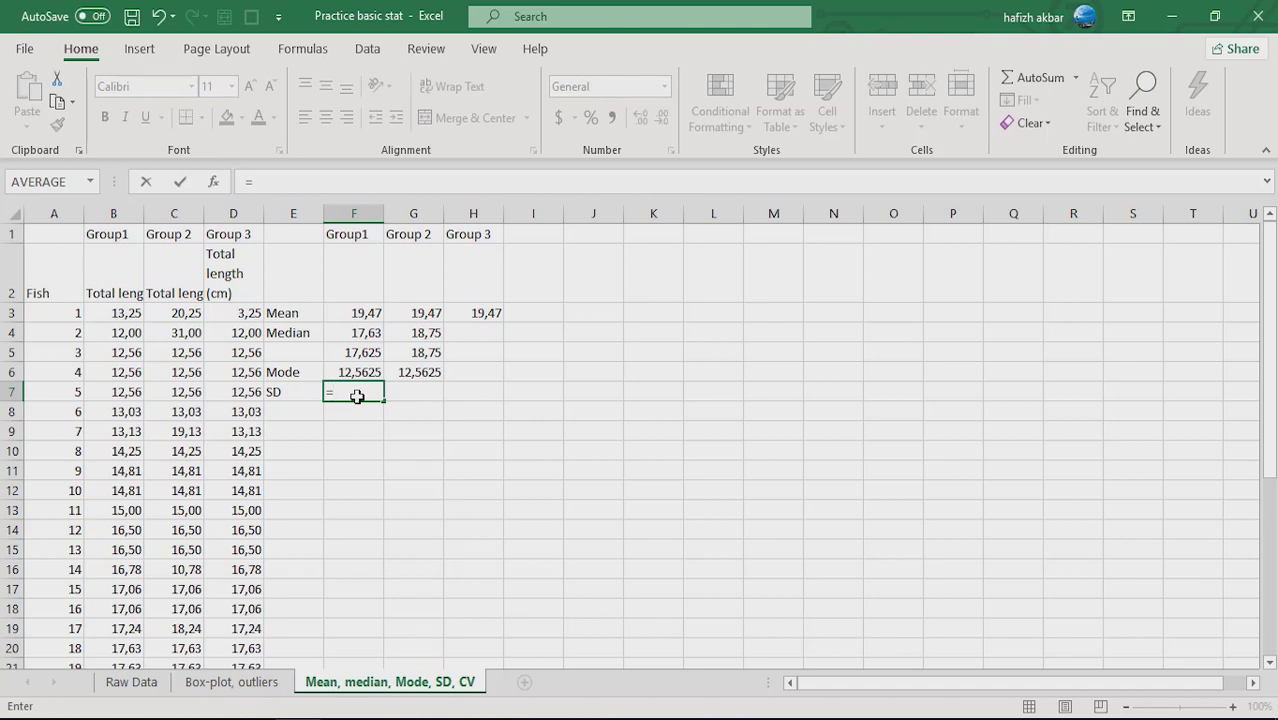
{"action": "type", "text": "stdev"}
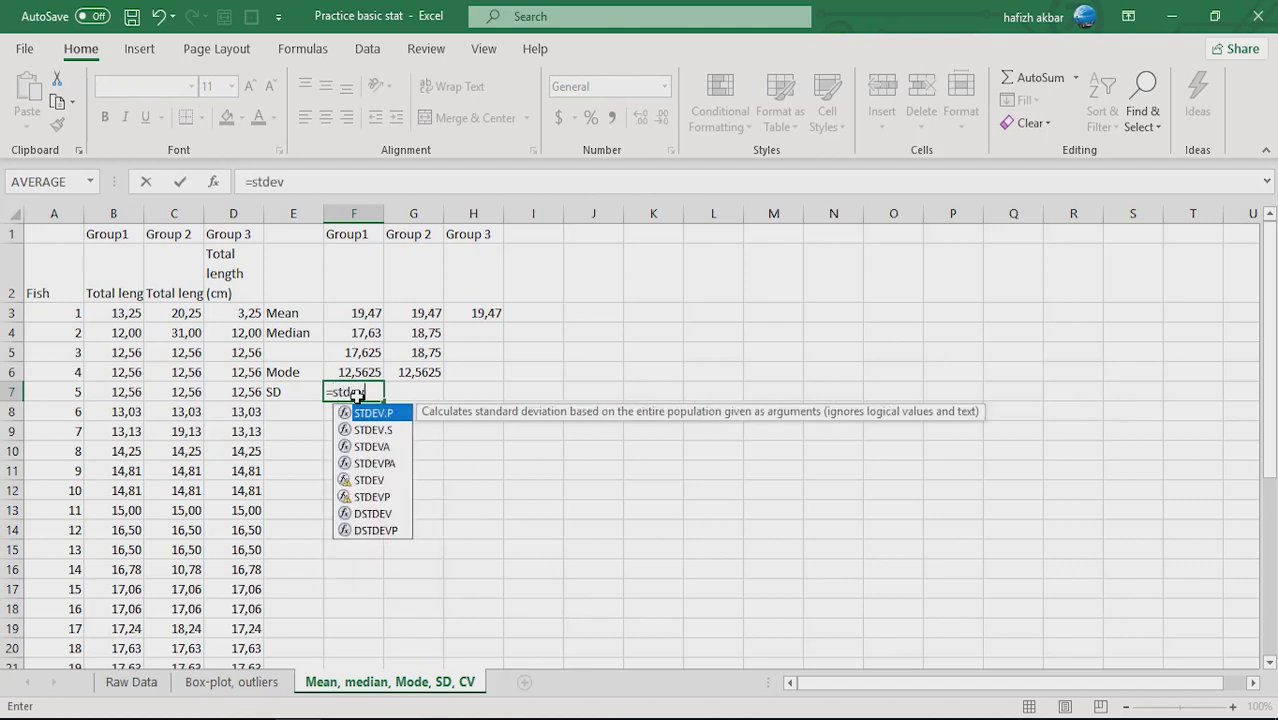
{"action": "type", "text": "("}
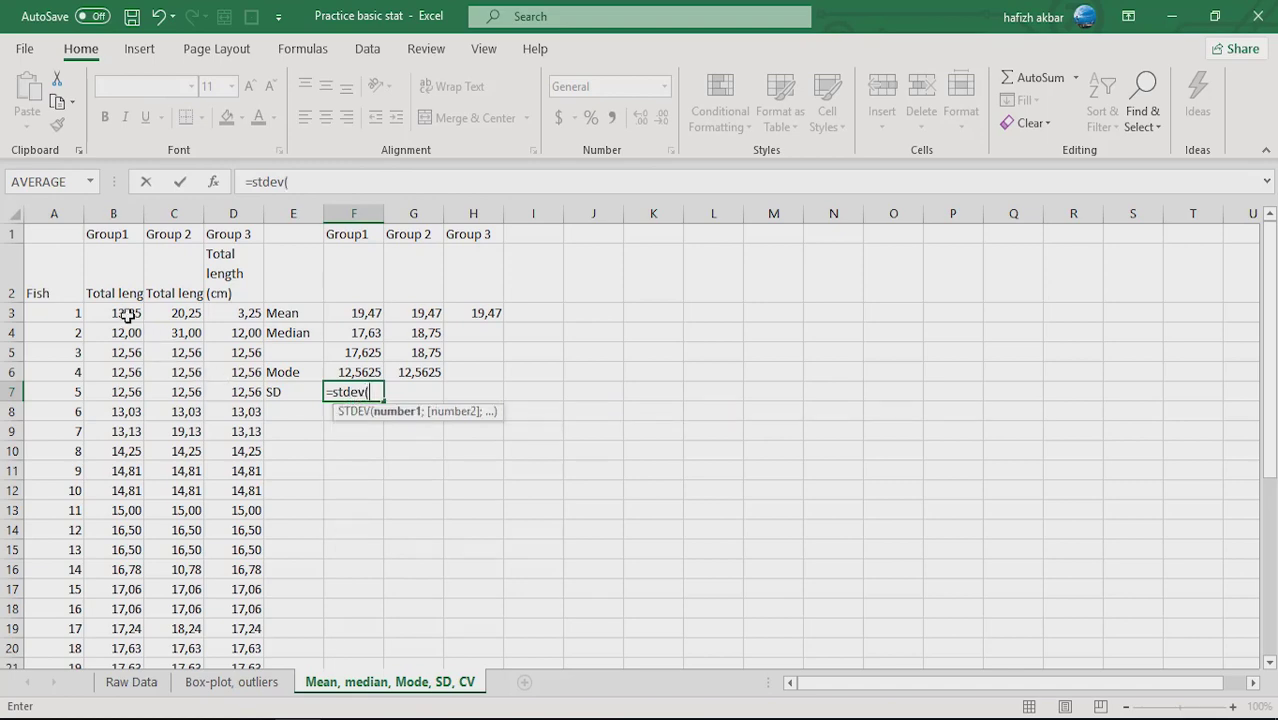
{"action": "left_click_drag", "start_coordinate": [127, 316], "coordinate": [123, 613]}
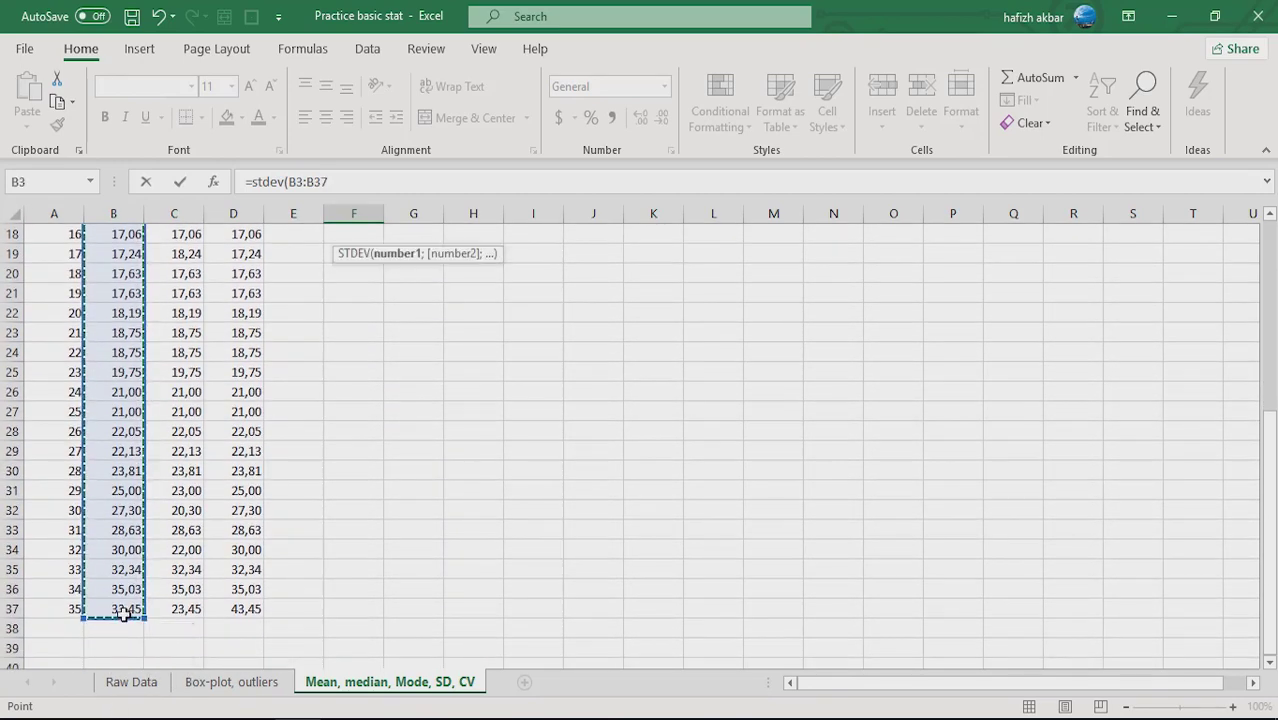
{"action": "key", "text": "Return"}
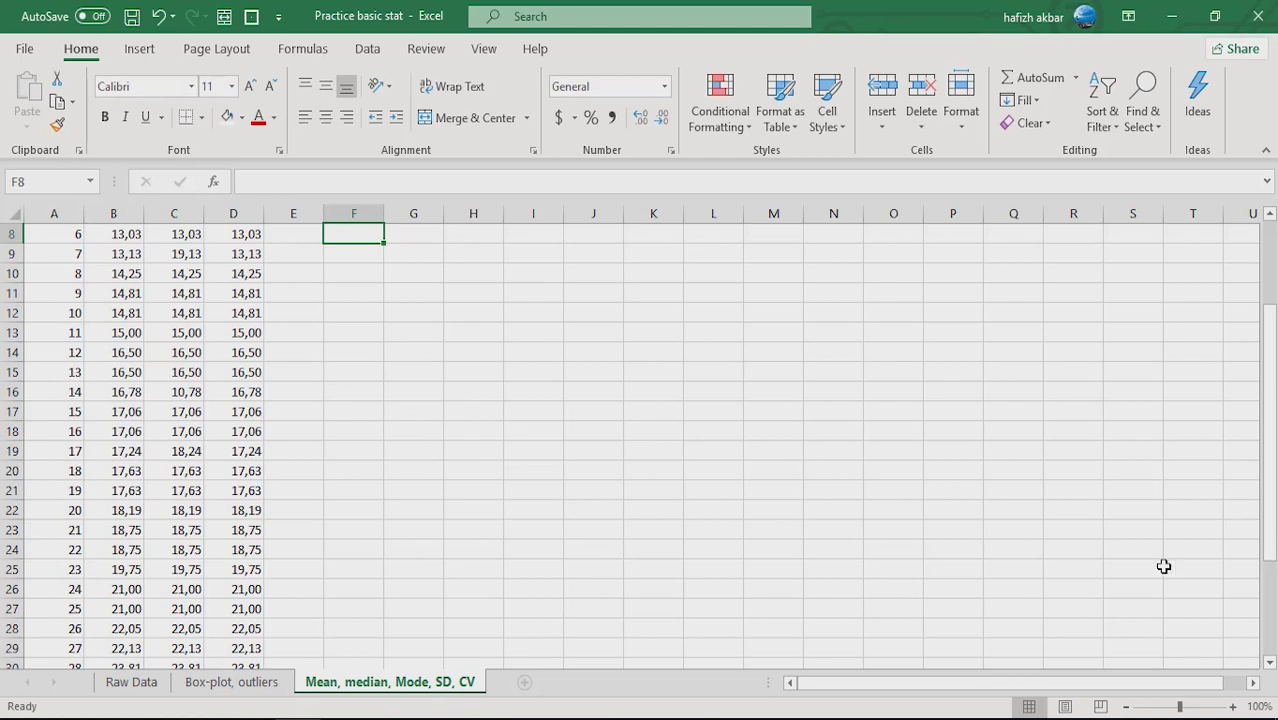
Step: Fill the standard deviation formula from F7 across to G7 and H7 for Group 2 and Group 3
{"action": "left_click_drag", "start_coordinate": [1271, 530], "coordinate": [1272, 520]}
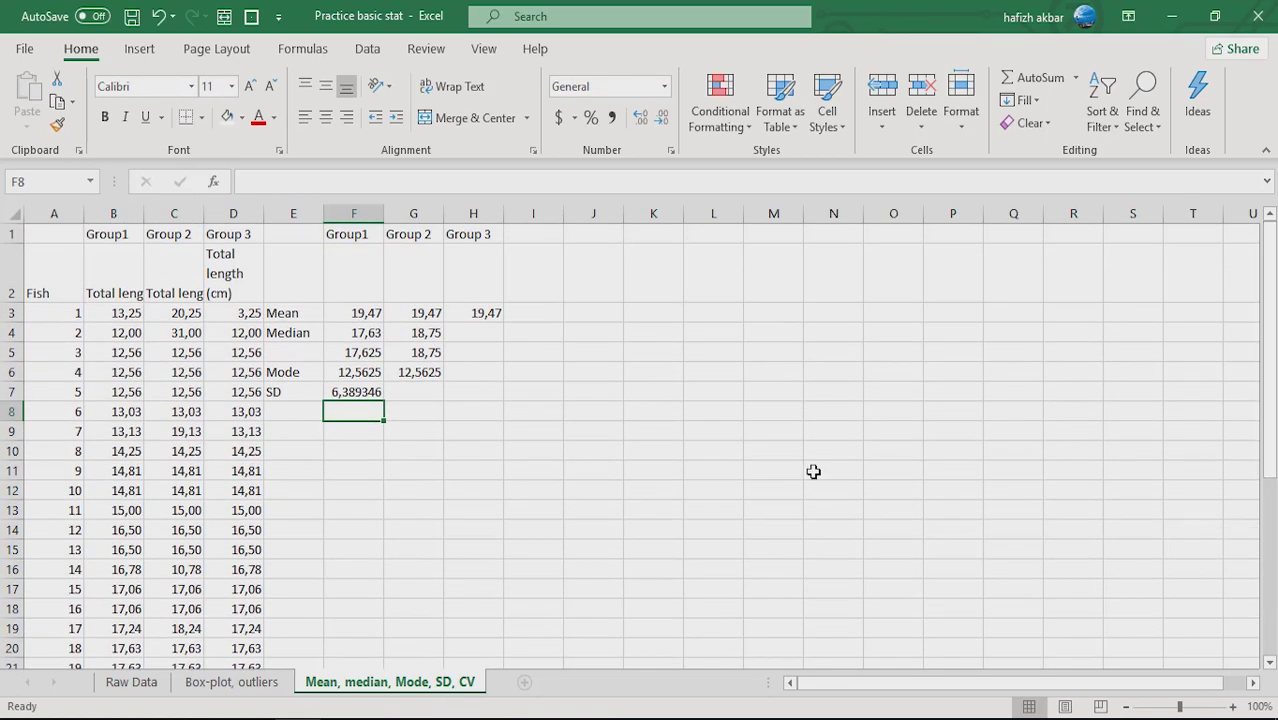
{"action": "left_click", "coordinate": [405, 395]}
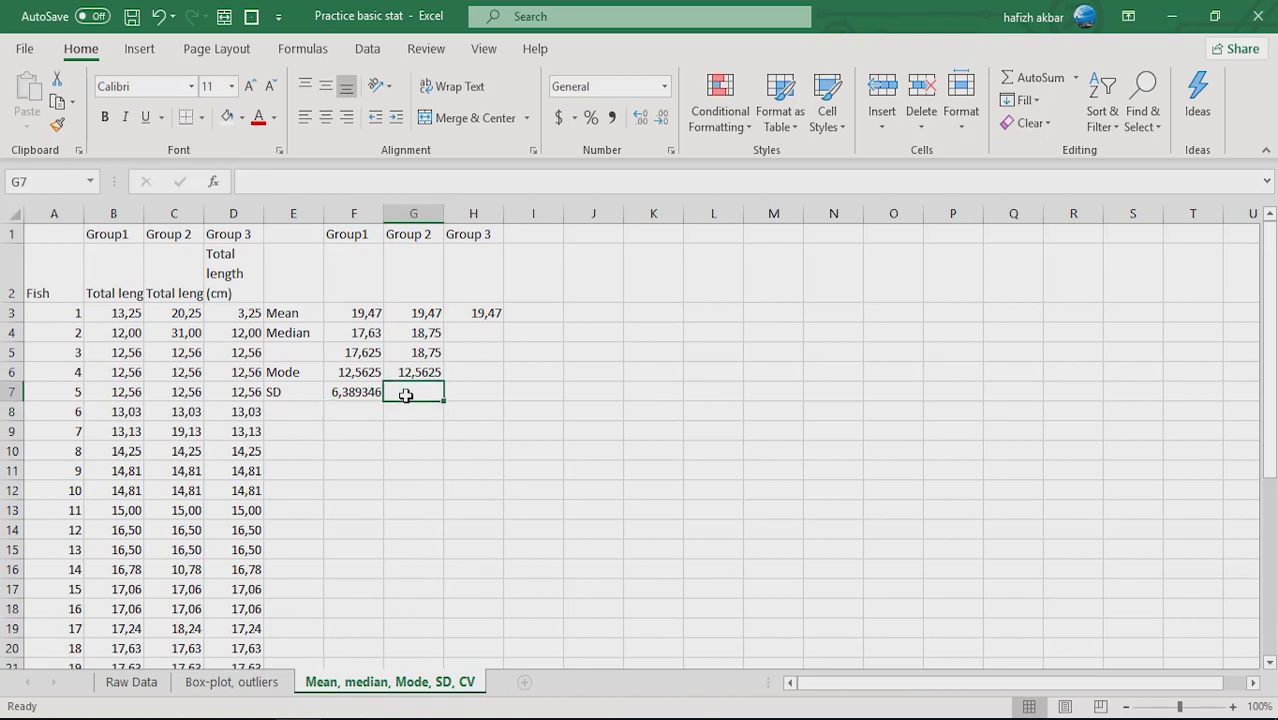
{"action": "left_click", "coordinate": [460, 394]}
{"action": "left_click", "coordinate": [419, 391]}
{"action": "left_click", "coordinate": [465, 391]}
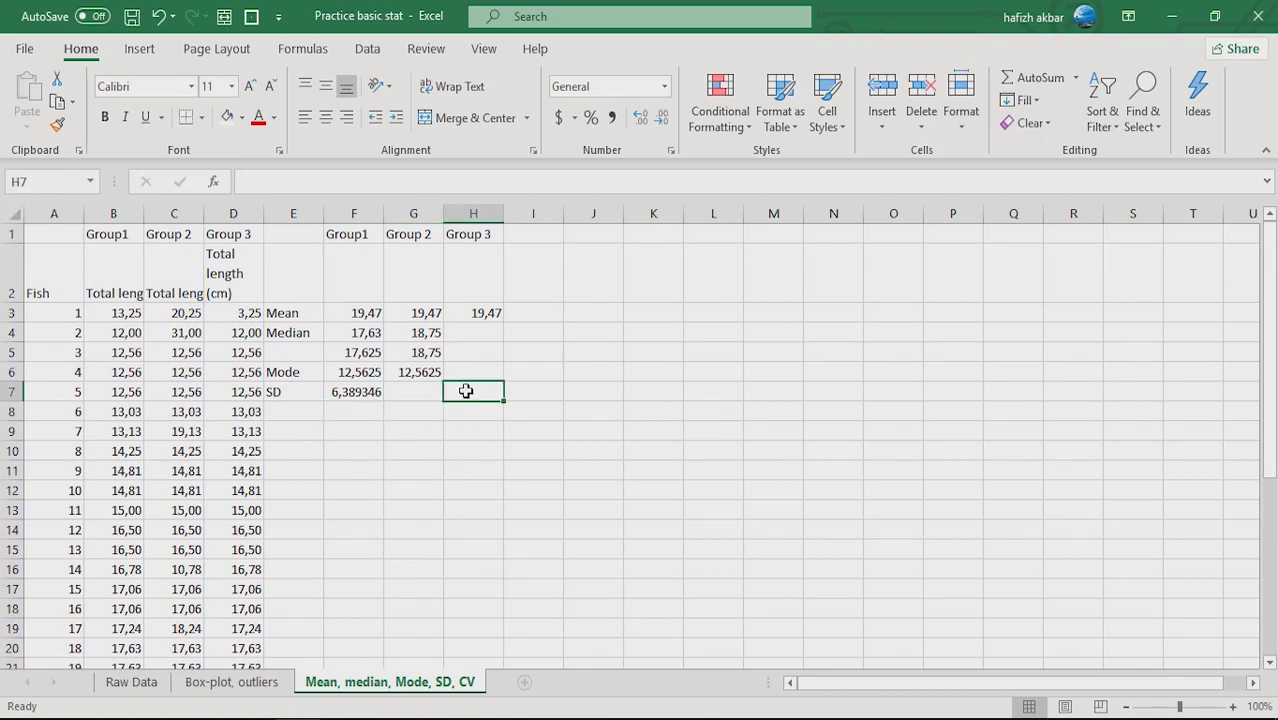
{"action": "left_click", "coordinate": [413, 388]}
{"action": "left_click", "coordinate": [370, 389]}
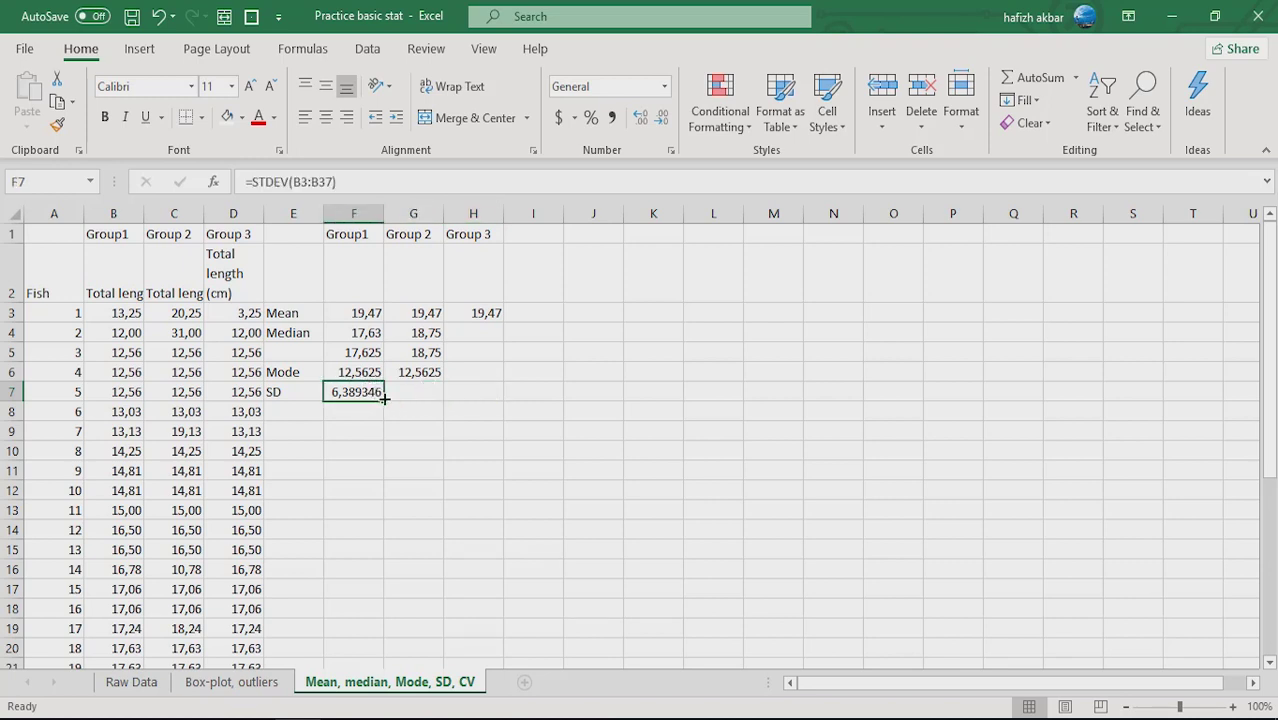
{"action": "left_click_drag", "start_coordinate": [384, 398], "coordinate": [484, 413]}
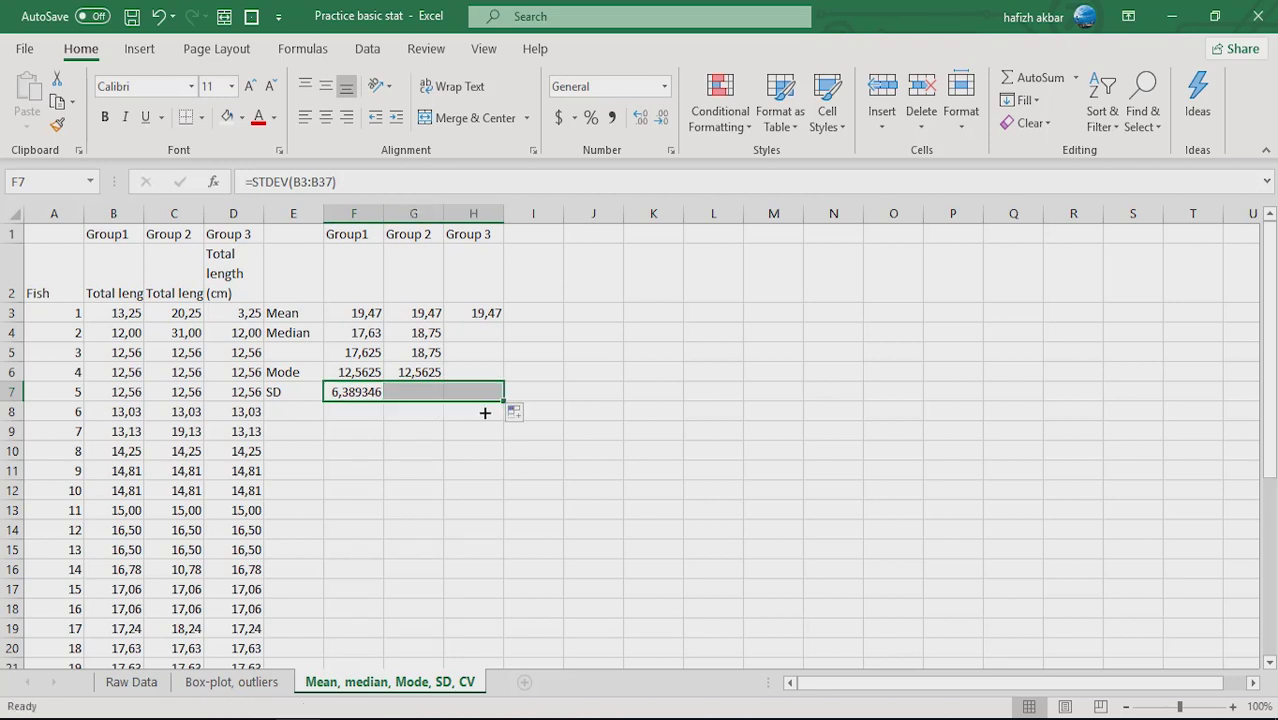
{"action": "left_click", "coordinate": [366, 391]}
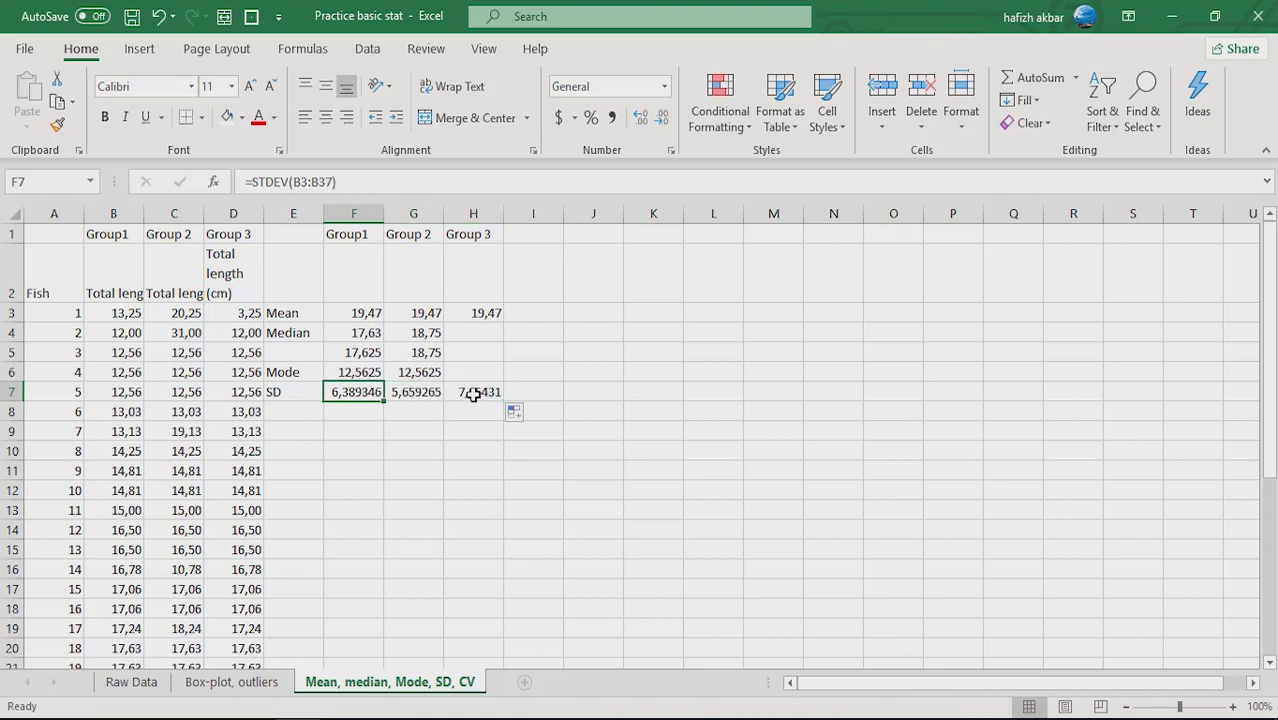
{"action": "left_click", "coordinate": [453, 427]}
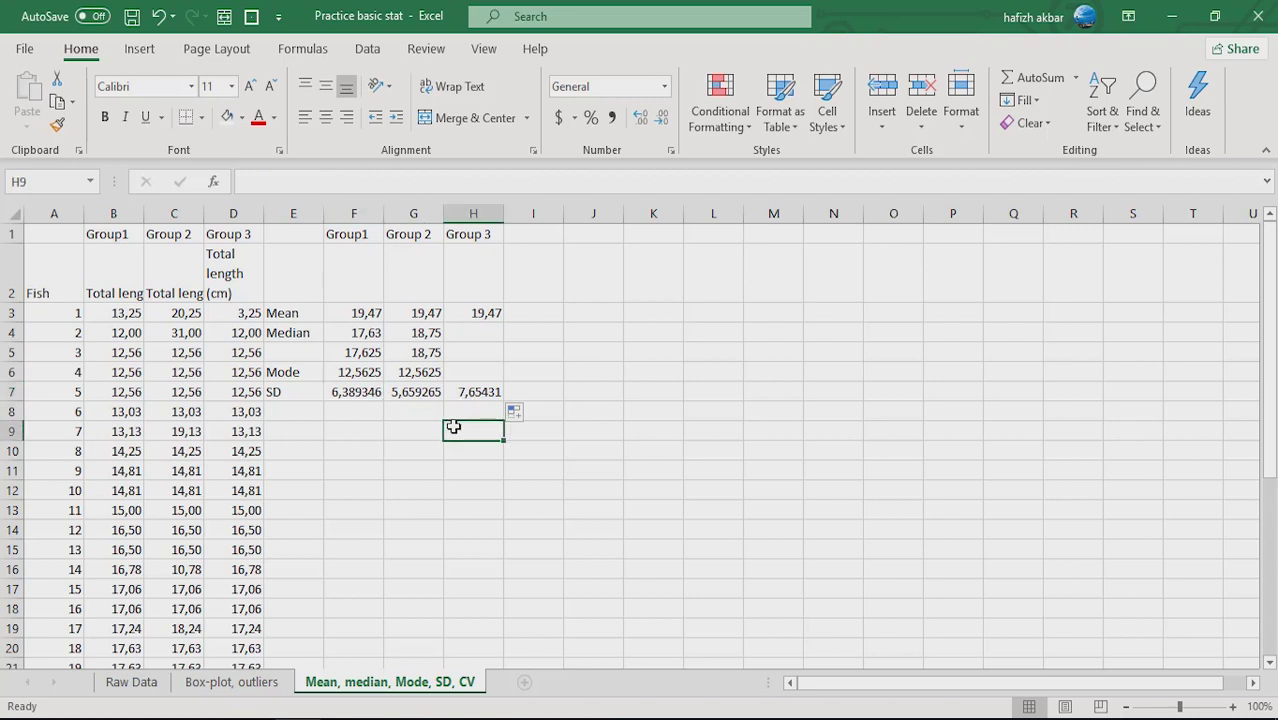
Step: Fill the Group 1 mode formula from F6 across to G6 and H6 for Group 2 and Group 3
{"action": "left_click", "coordinate": [372, 371]}
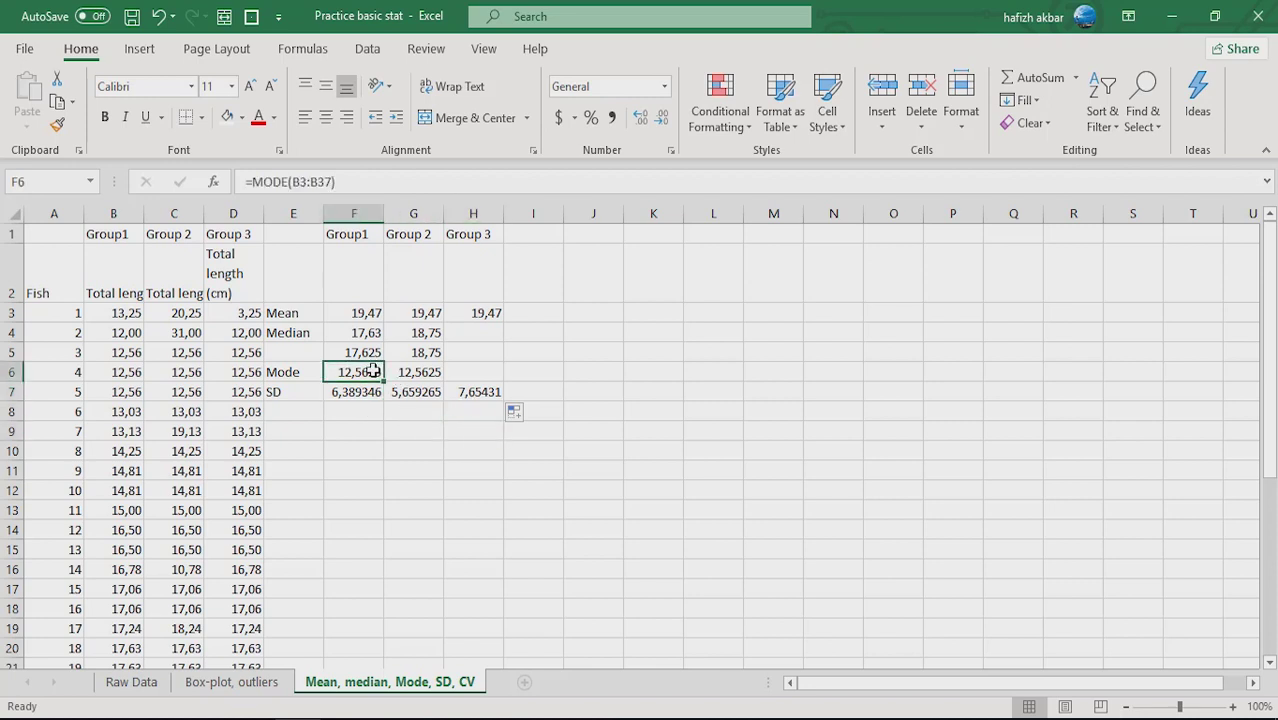
{"action": "left_click_drag", "start_coordinate": [384, 382], "coordinate": [489, 392]}
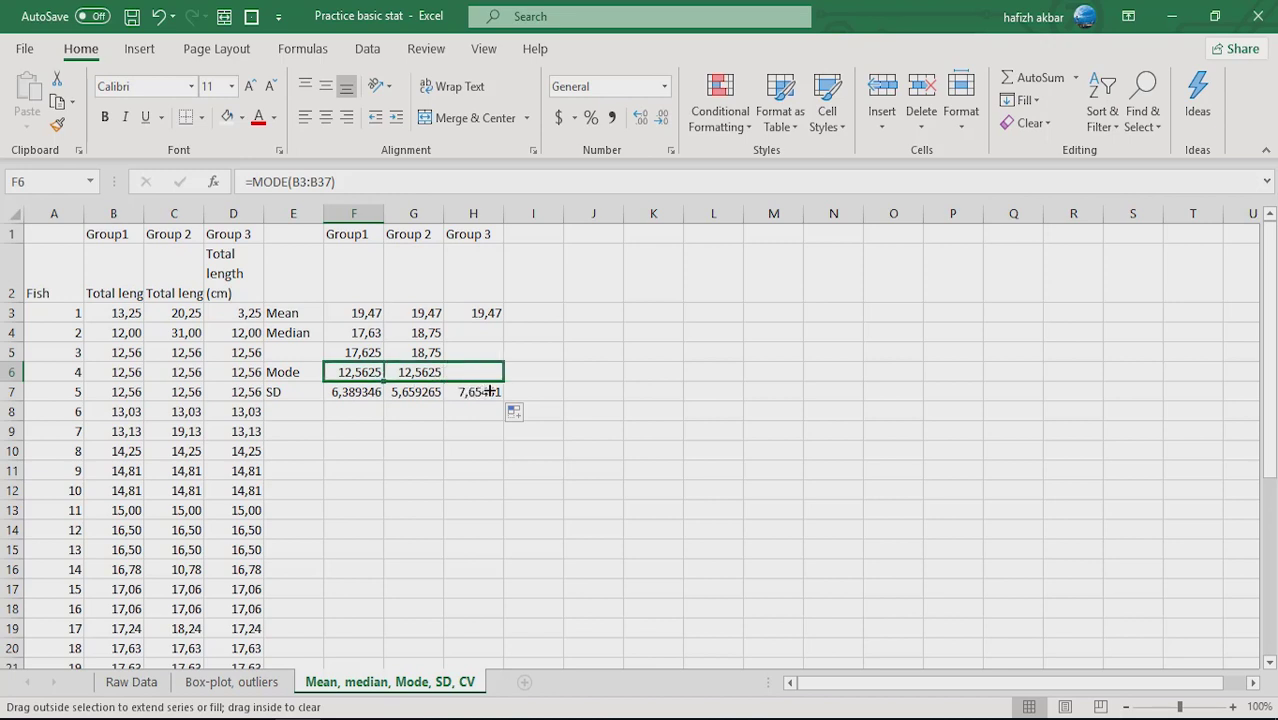
{"action": "left_click_drag", "start_coordinate": [489, 392], "coordinate": [489, 392]}
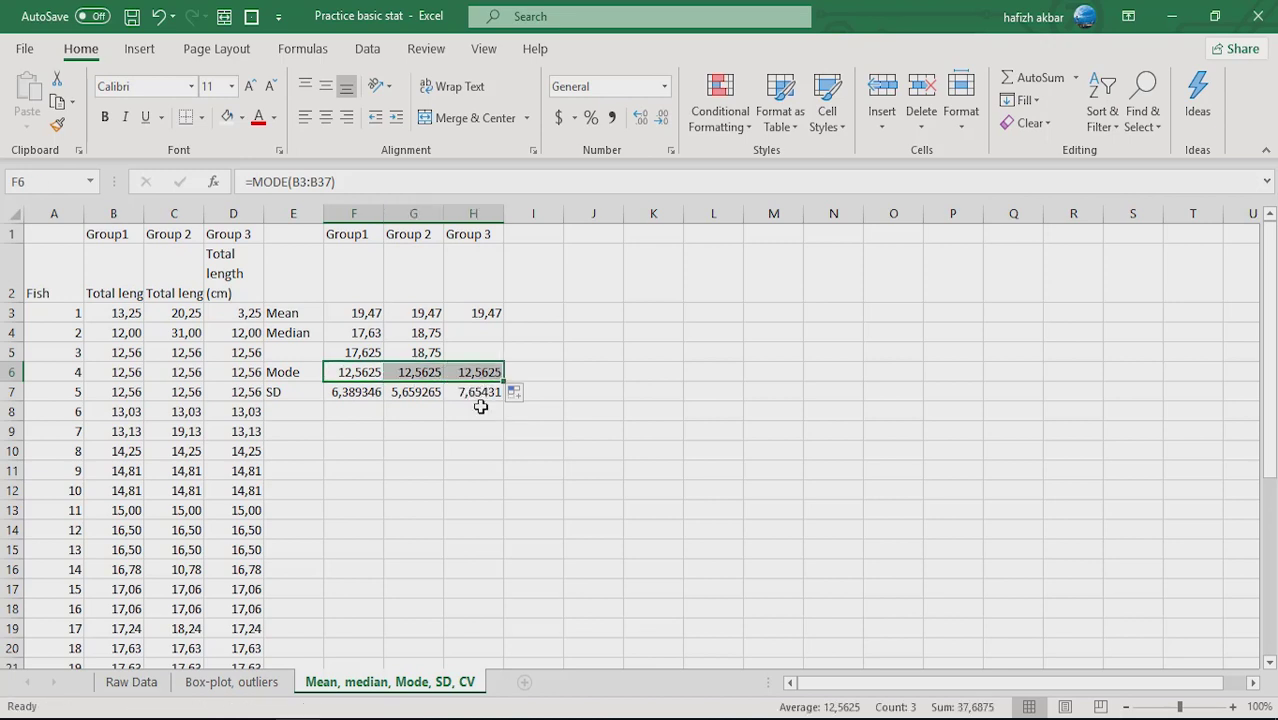
{"action": "left_click", "coordinate": [469, 461]}
{"action": "left_click", "coordinate": [572, 472]}
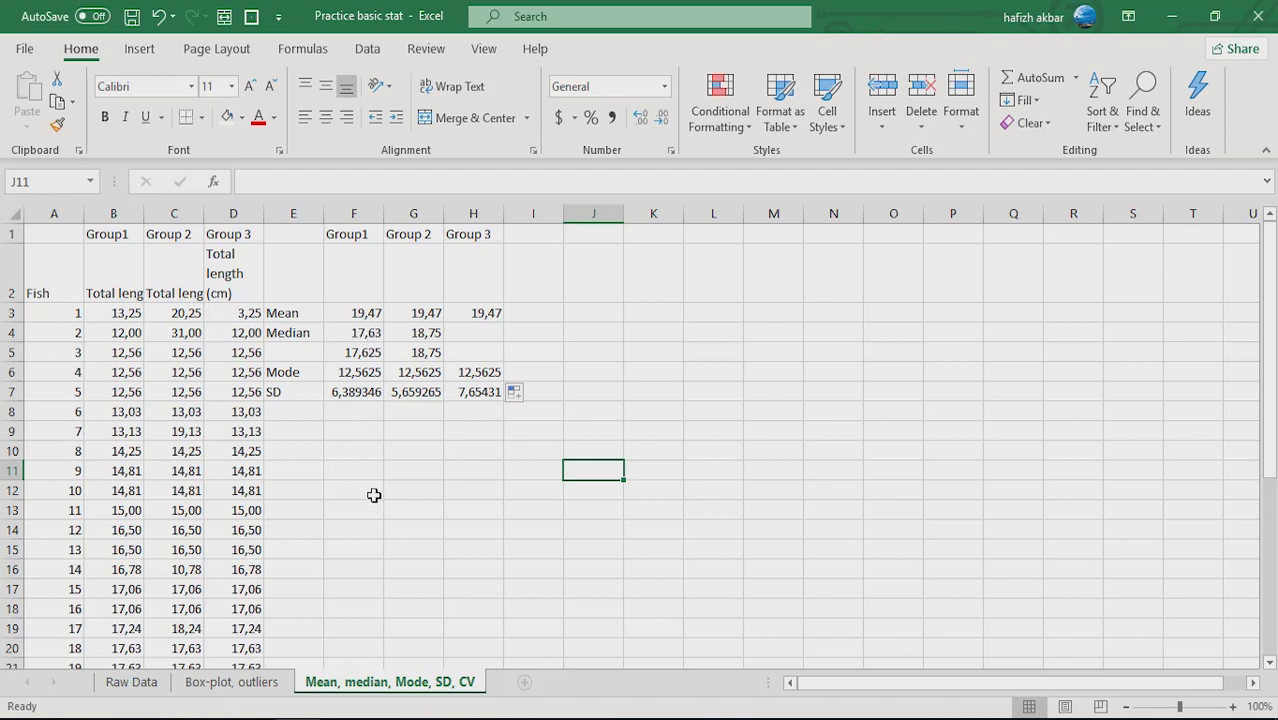
{"action": "left_click", "coordinate": [413, 547]}
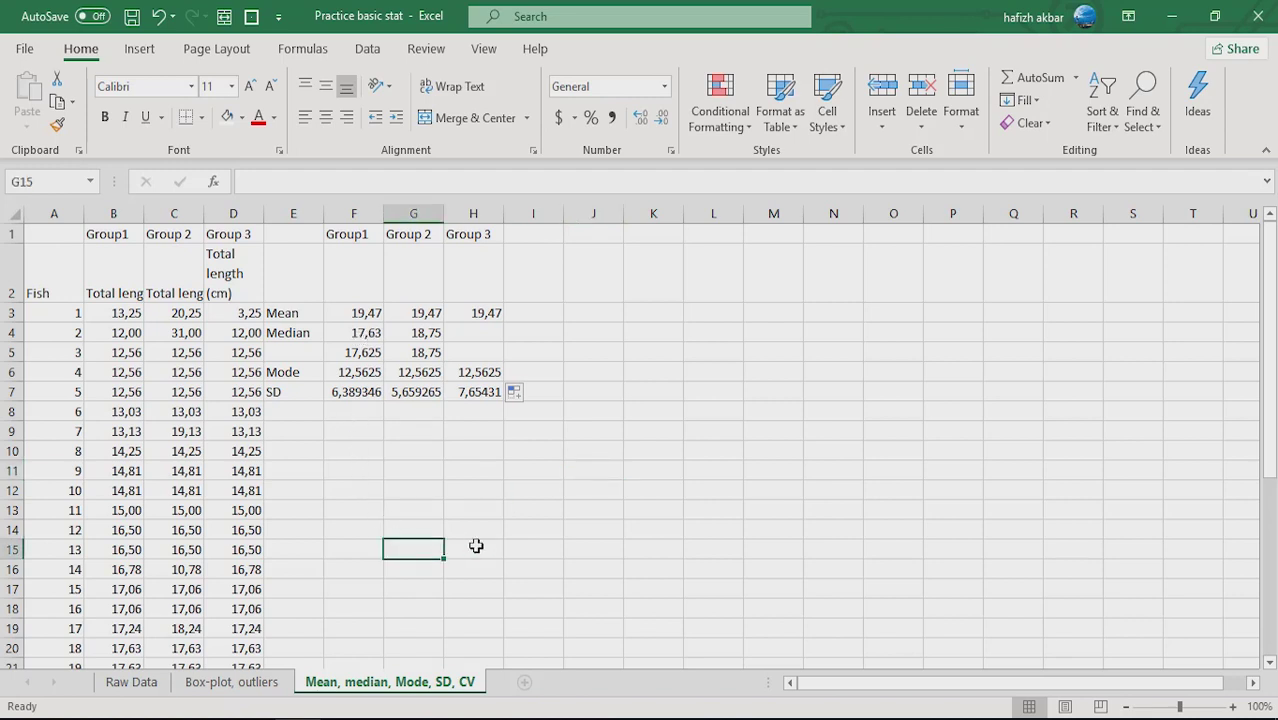
{"action": "left_click", "coordinate": [517, 551]}
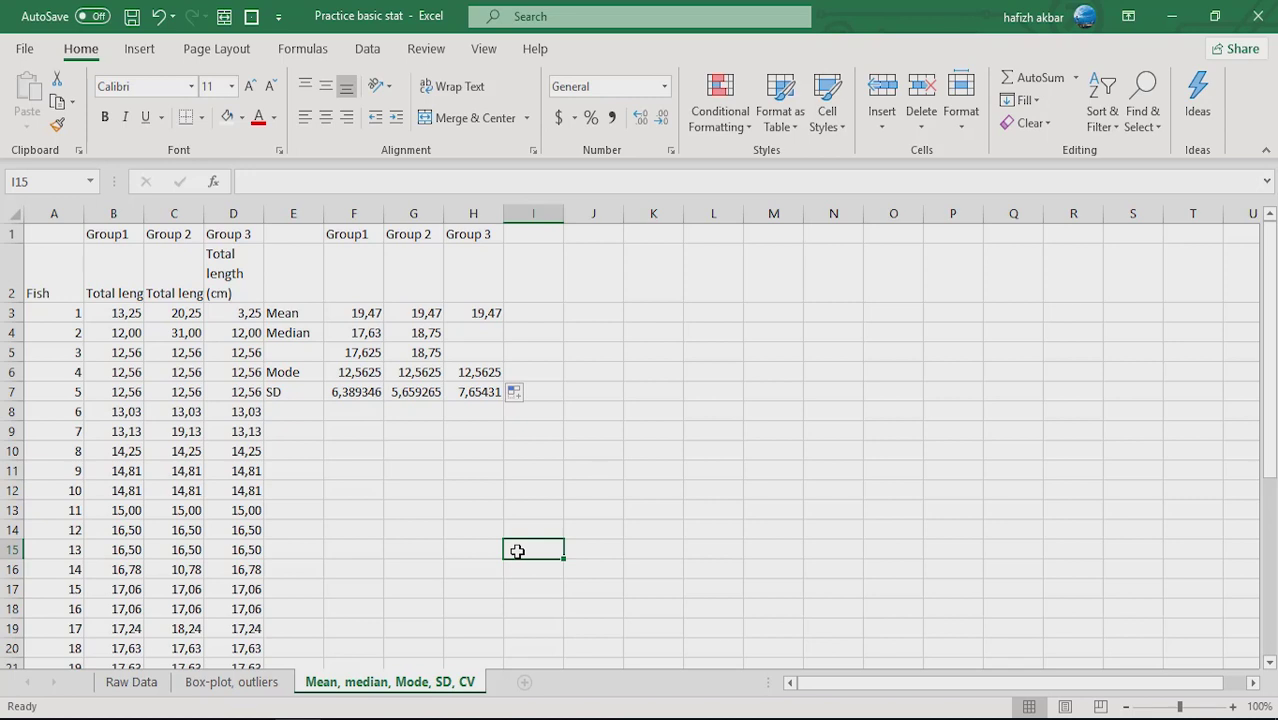
{"action": "left_click", "coordinate": [633, 518]}
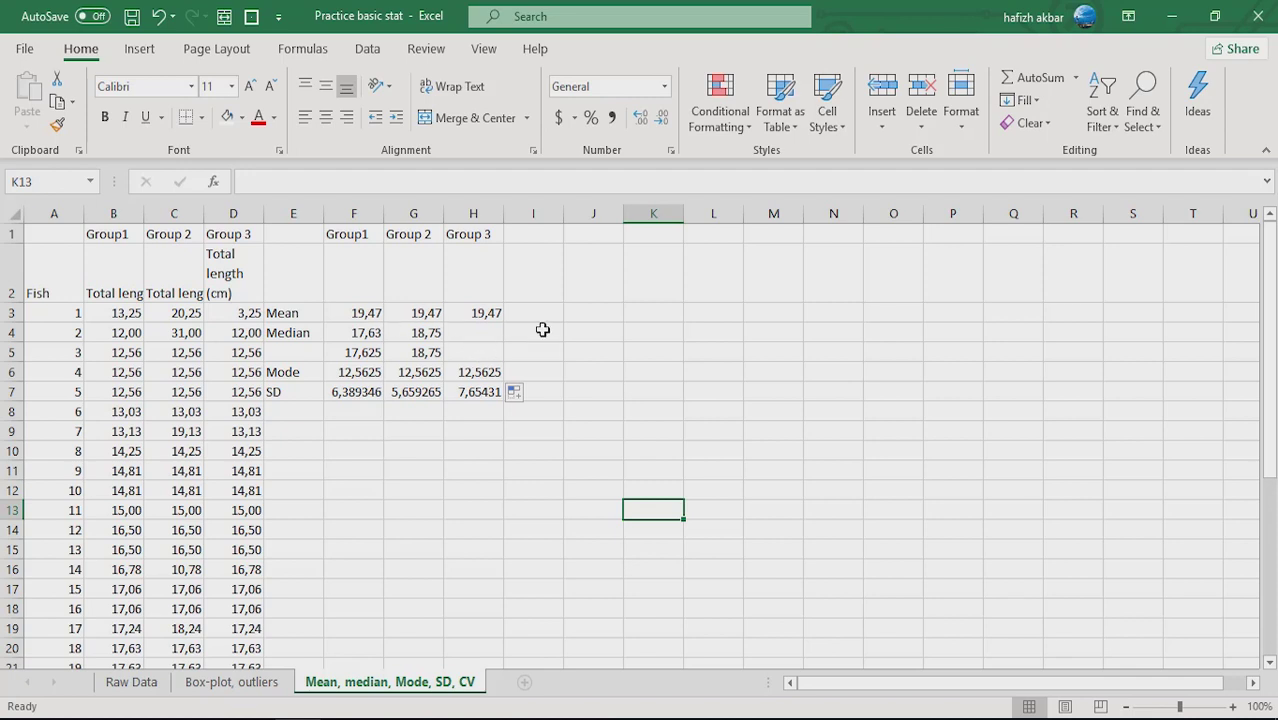
{"action": "left_click", "coordinate": [139, 49]}
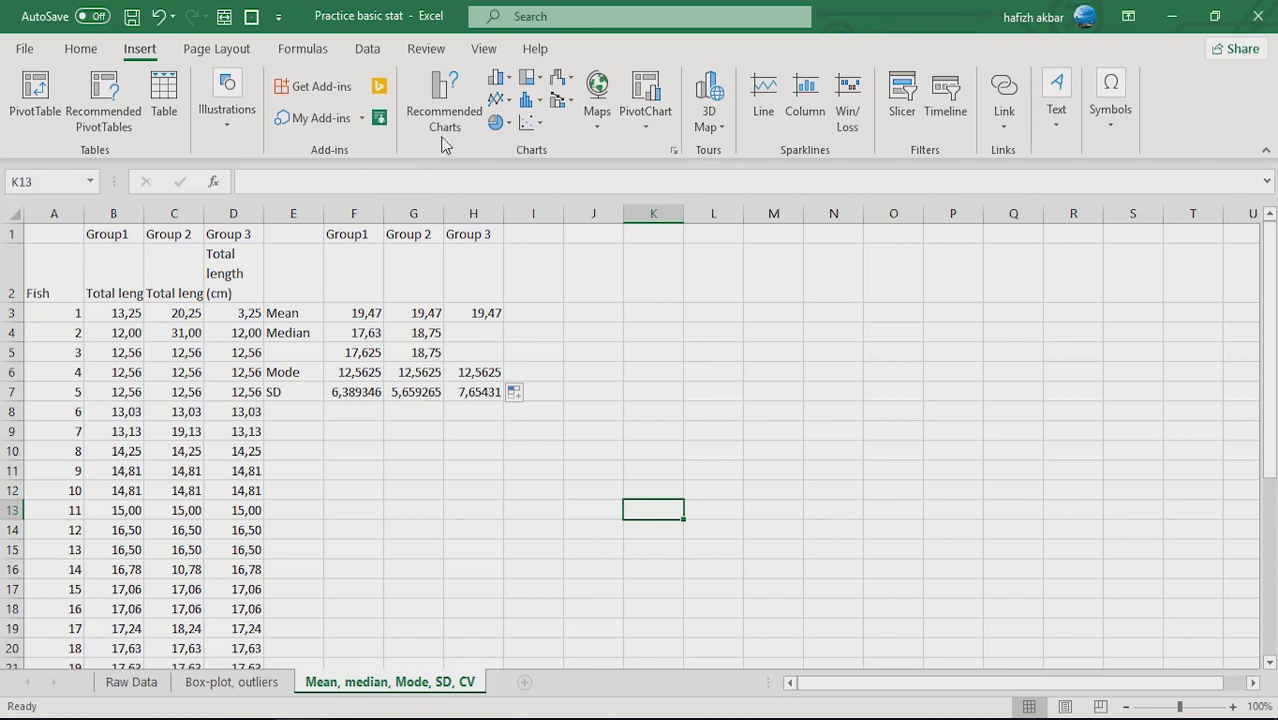
{"action": "left_click", "coordinate": [503, 102]}
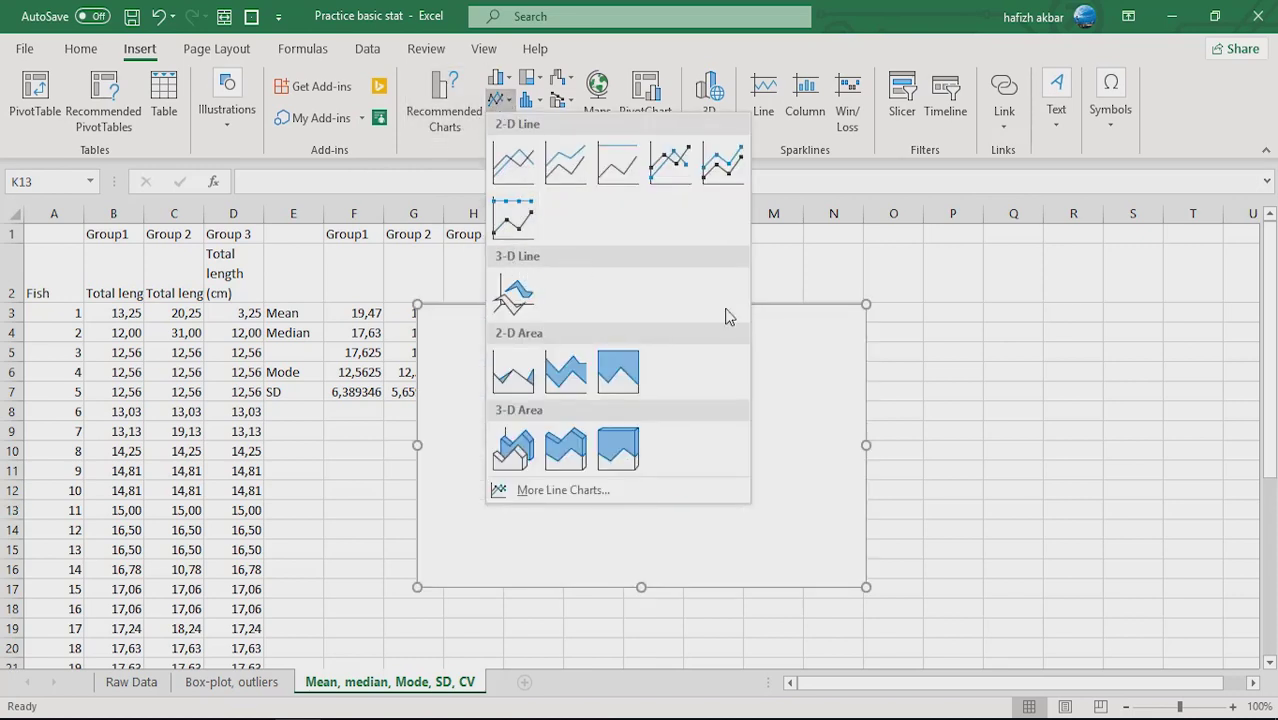
{"action": "left_click", "coordinate": [997, 470]}
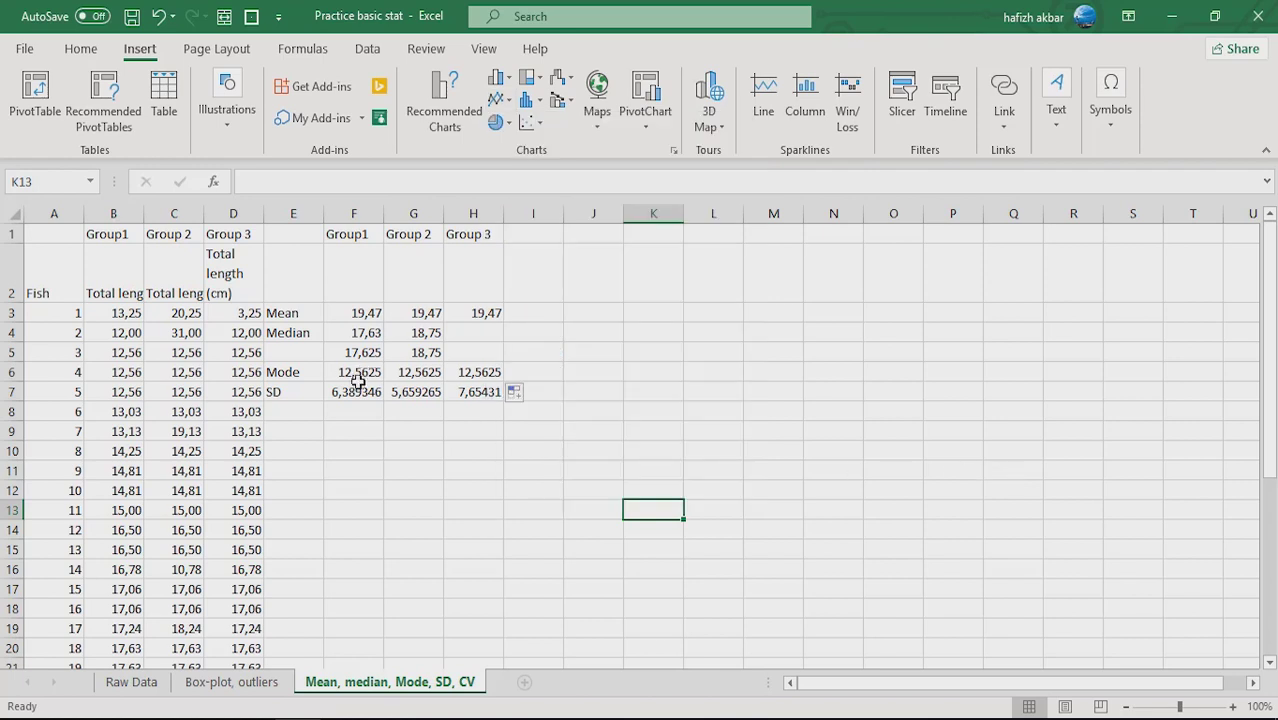
{"action": "left_click_drag", "start_coordinate": [122, 508], "coordinate": [325, 538]}
{"action": "left_click", "coordinate": [440, 510]}
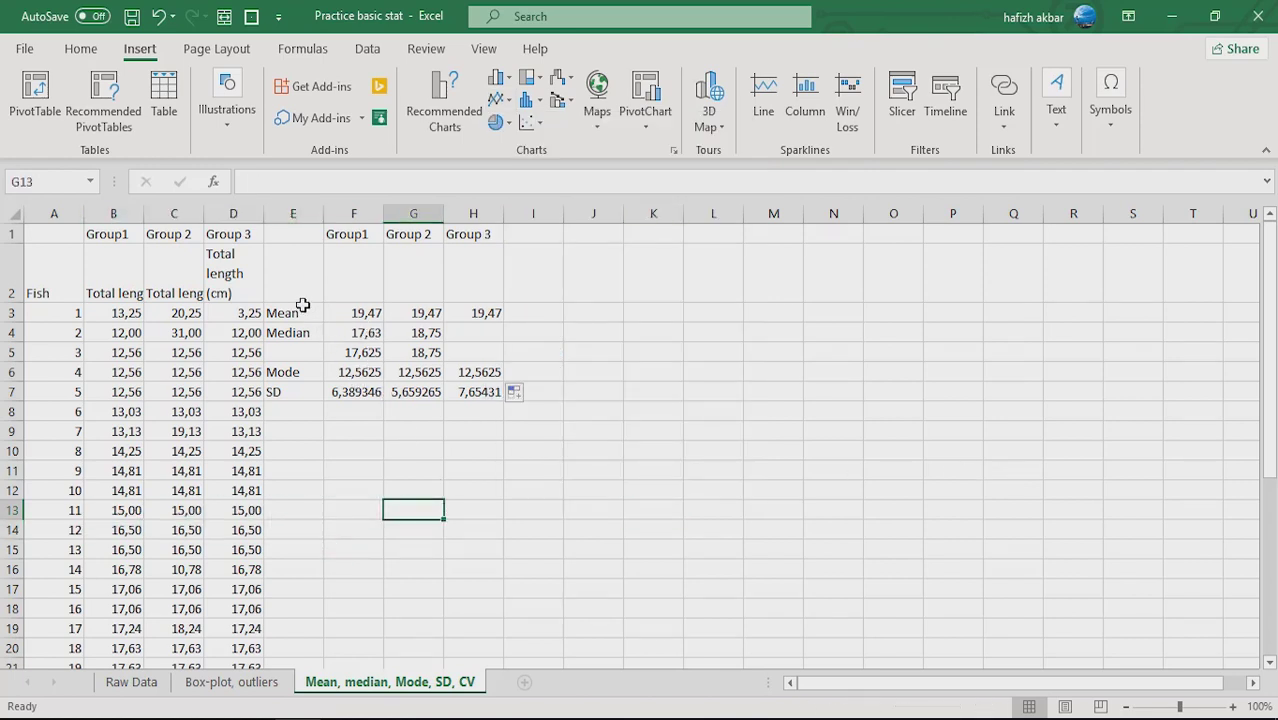
Step: Copy the mean row E3:H3 and paste it as values only into row 8, starting at E8
{"action": "left_click_drag", "start_coordinate": [300, 310], "coordinate": [479, 314]}
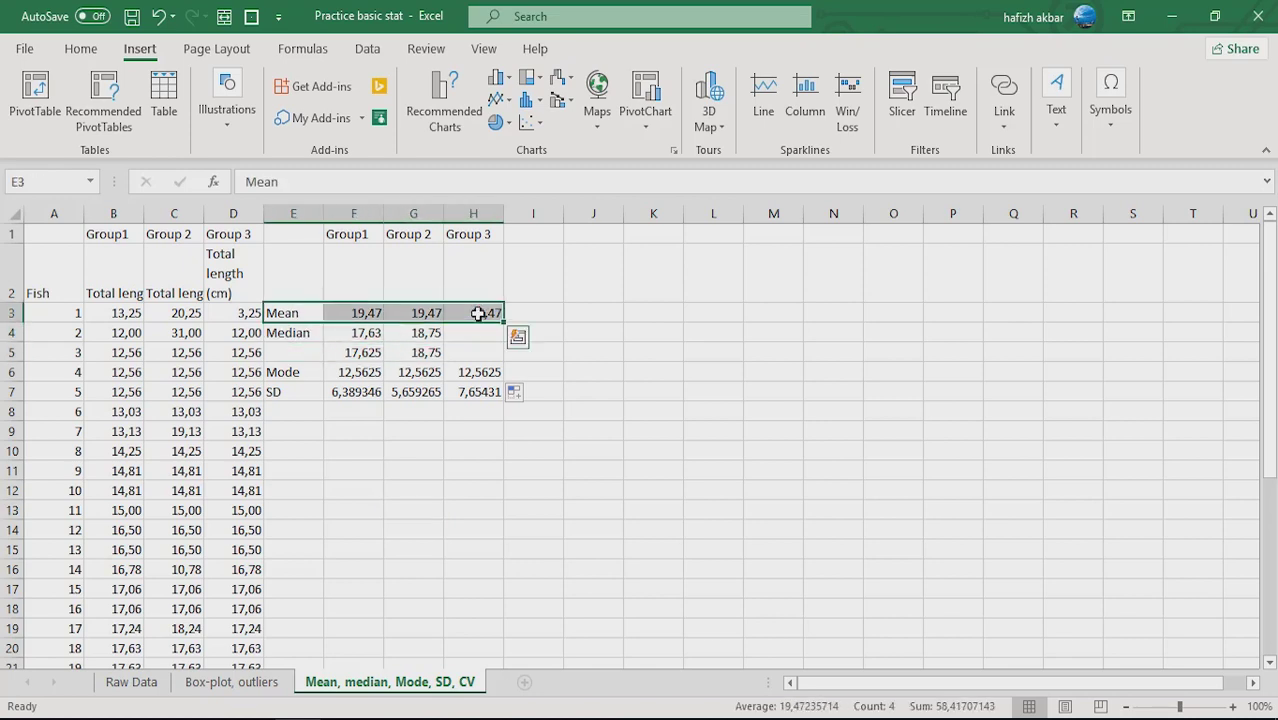
{"action": "key", "text": "ctrl+c"}
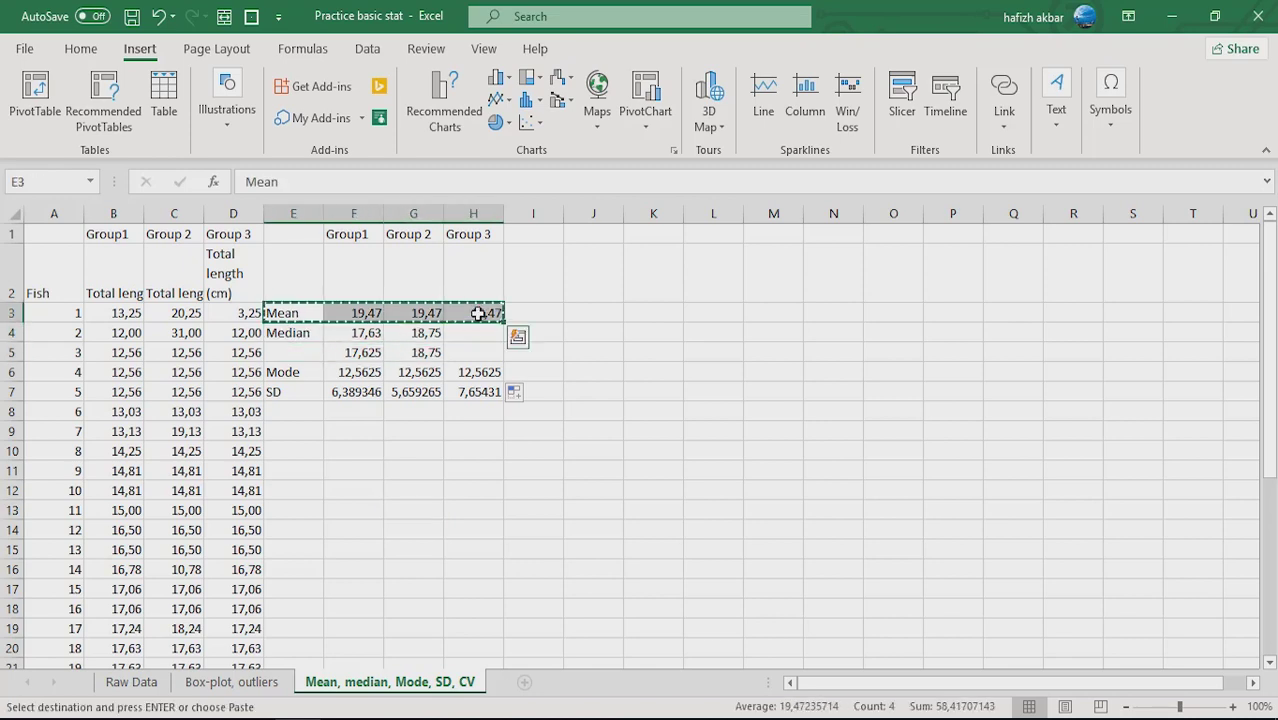
{"action": "left_click", "coordinate": [308, 412]}
{"action": "right_click", "coordinate": [308, 412]}
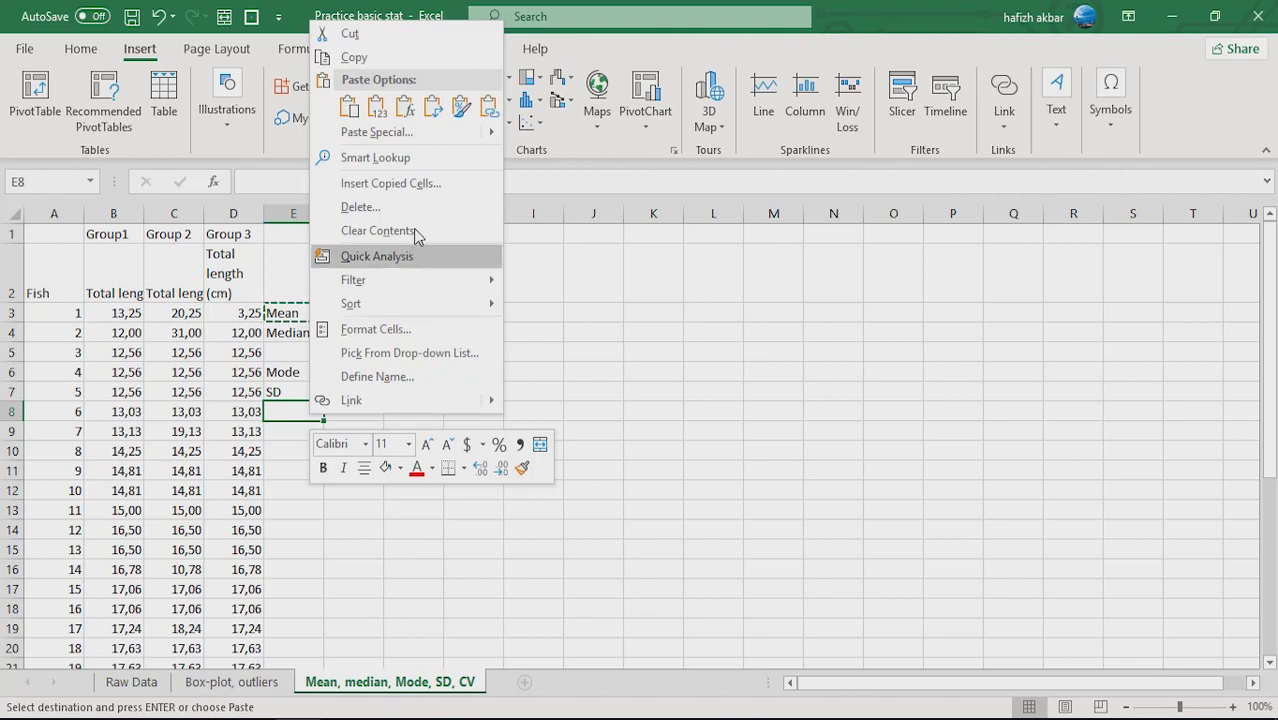
{"action": "left_click", "coordinate": [376, 104]}
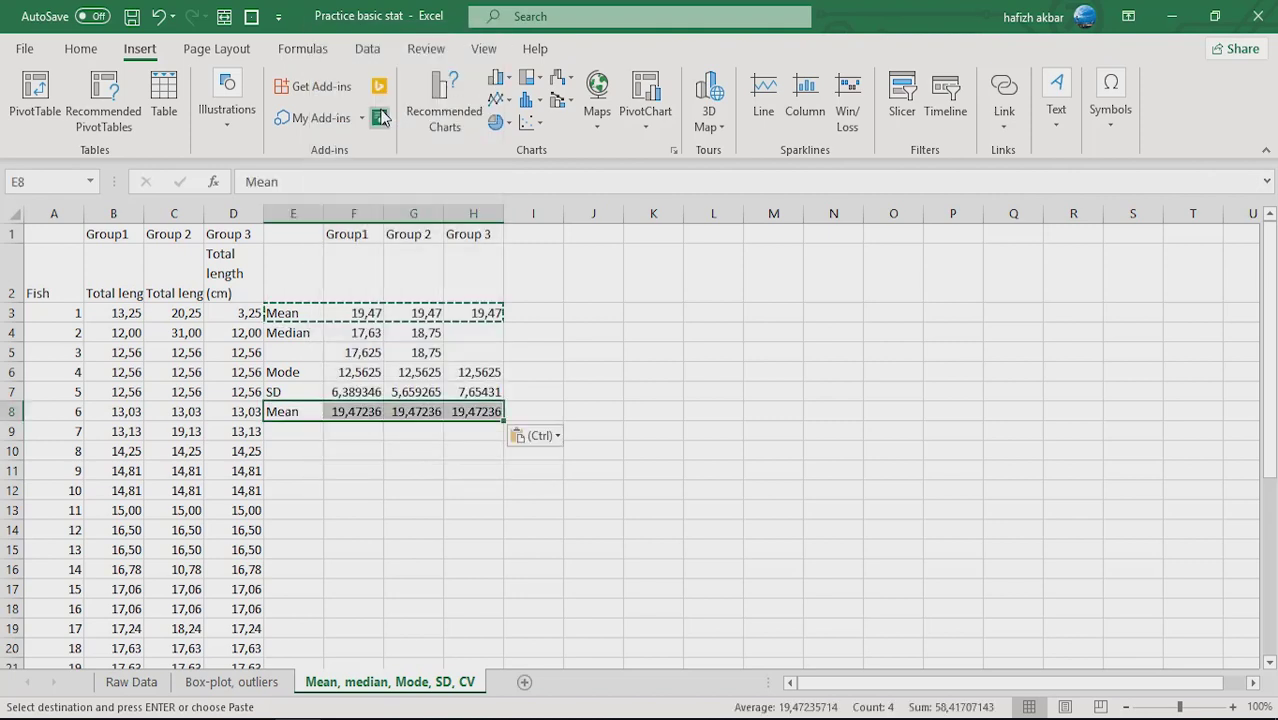
{"action": "left_click", "coordinate": [388, 510]}
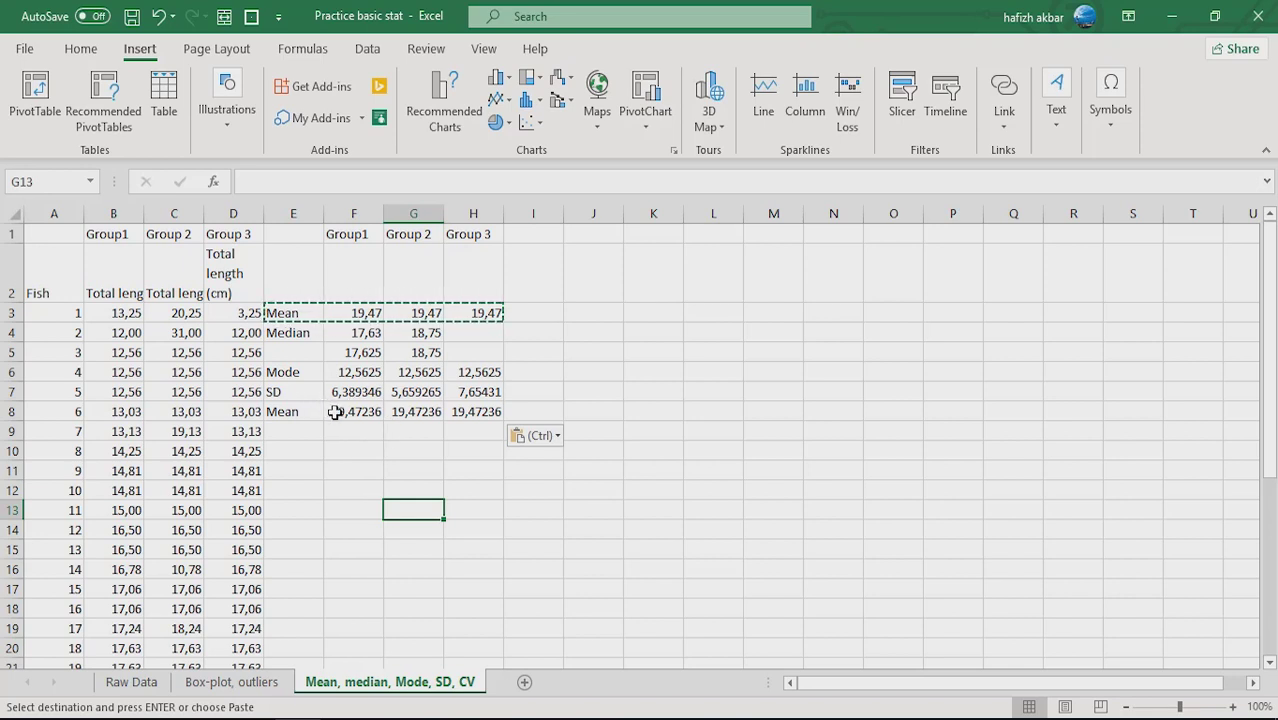
{"action": "left_click", "coordinate": [405, 446]}
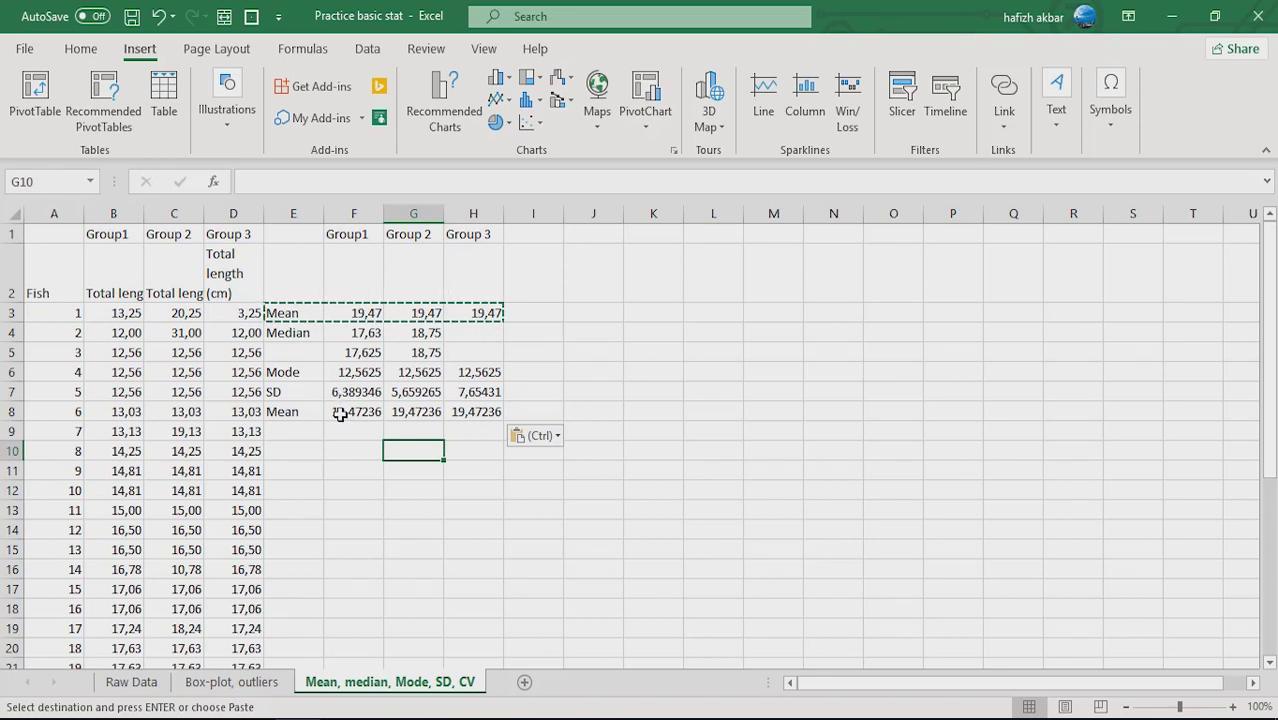
Step: Insert a 100% stacked line chart with markers from the means in F8:H8 and move it clear of the summary table
{"action": "left_click_drag", "start_coordinate": [343, 412], "coordinate": [453, 412]}
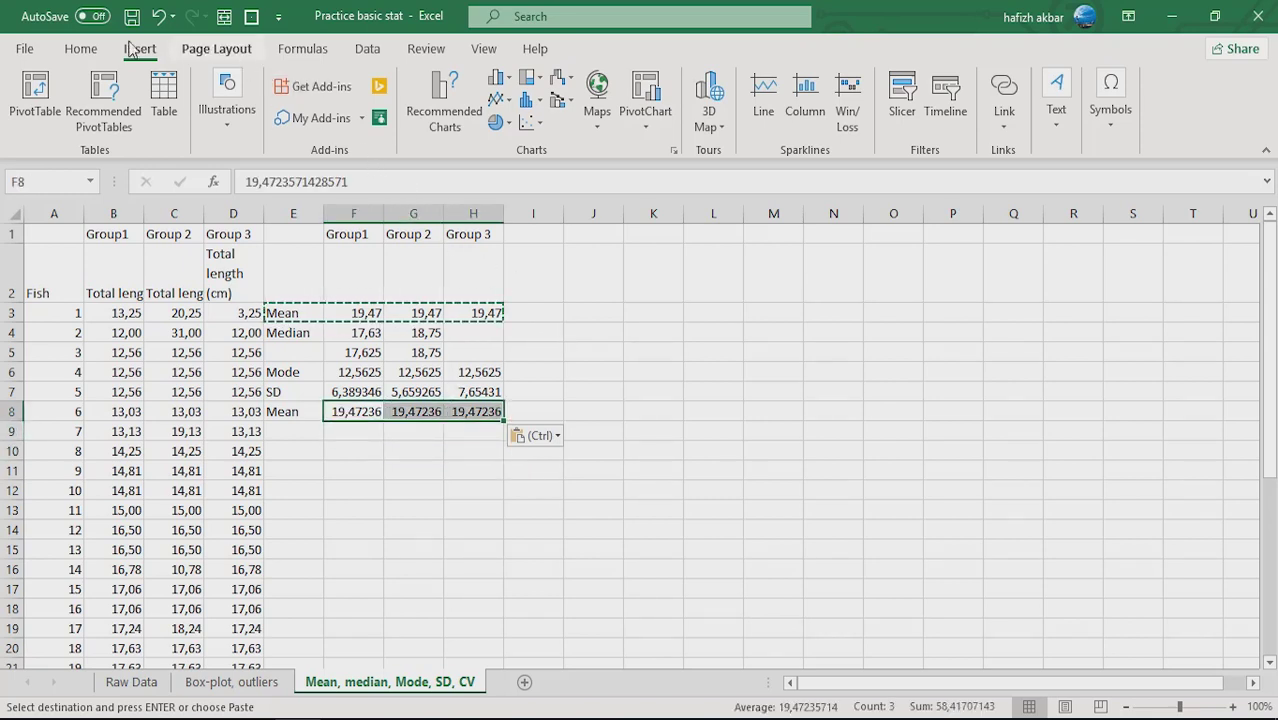
{"action": "left_click", "coordinate": [499, 103]}
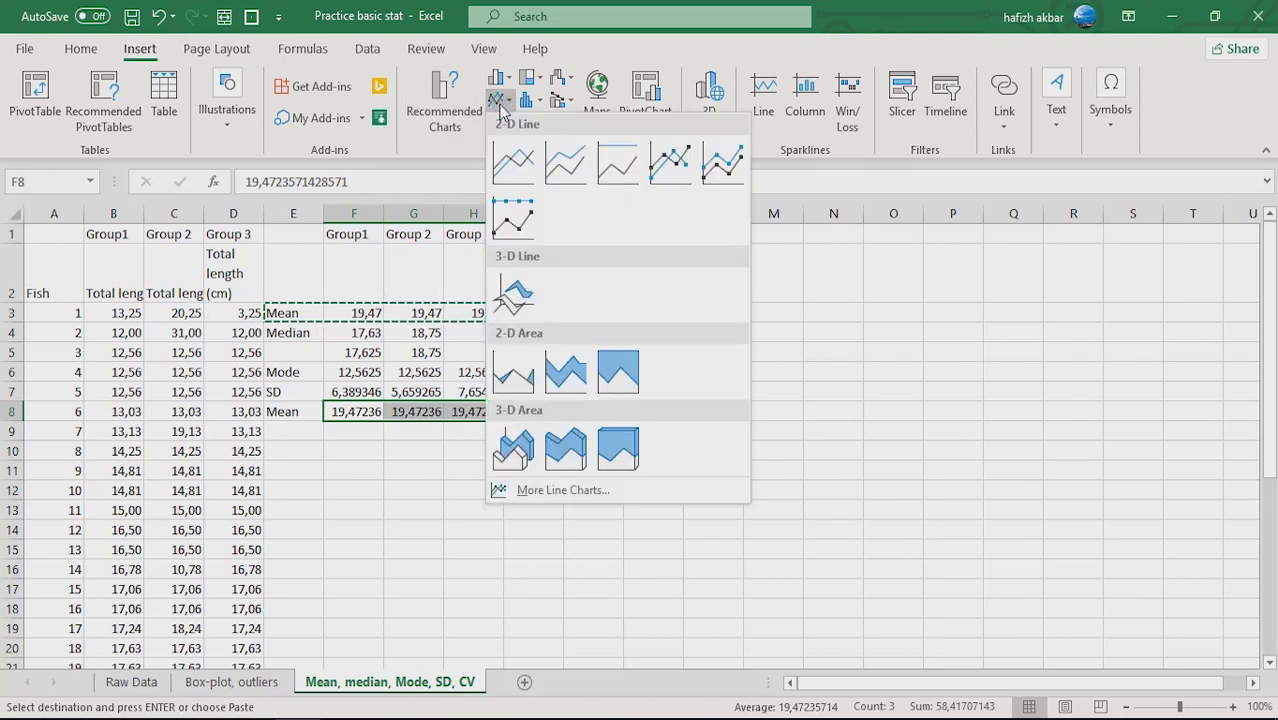
{"action": "left_click", "coordinate": [510, 218]}
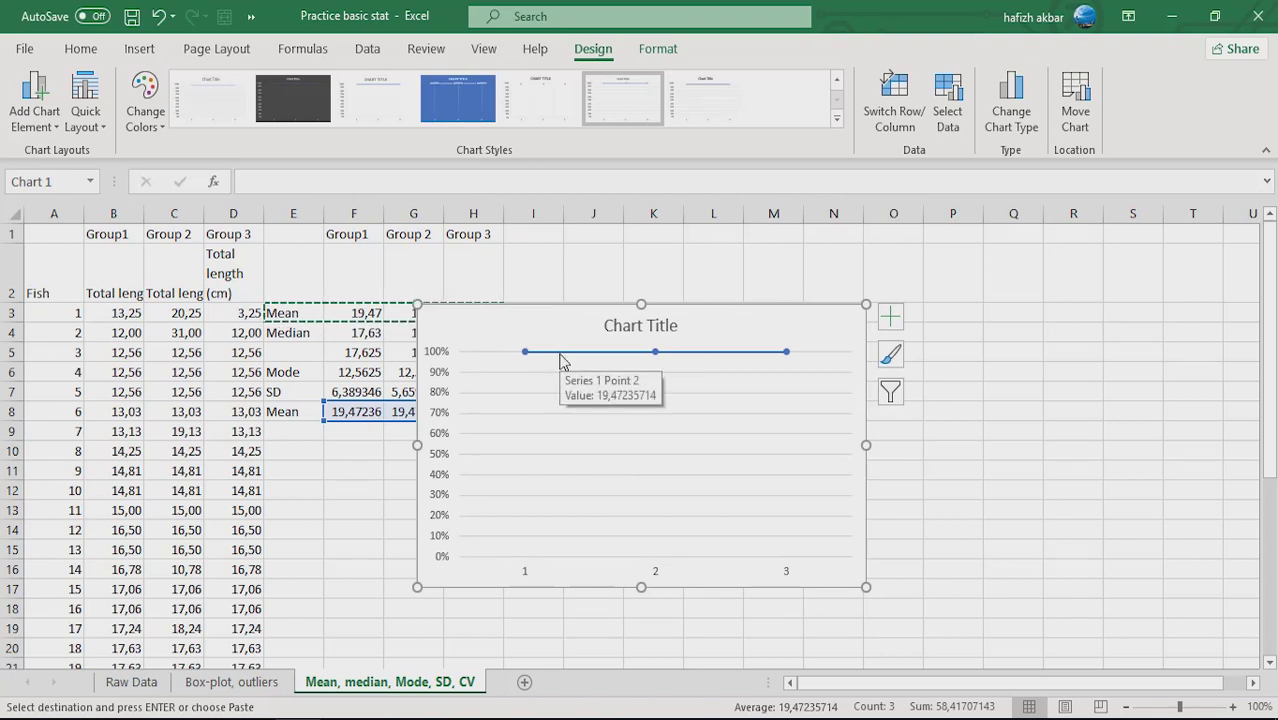
{"action": "left_click", "coordinate": [560, 361]}
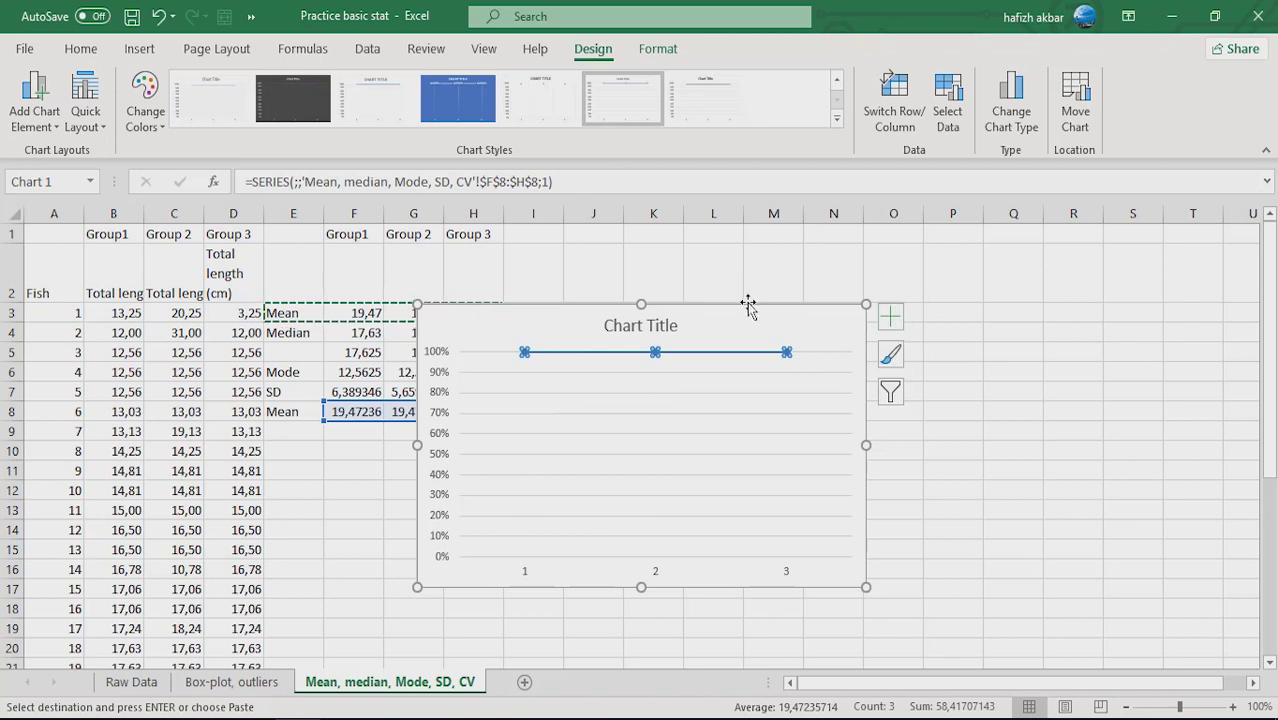
{"action": "left_click_drag", "start_coordinate": [748, 304], "coordinate": [848, 399]}
{"action": "left_click_drag", "start_coordinate": [859, 385], "coordinate": [862, 370]}
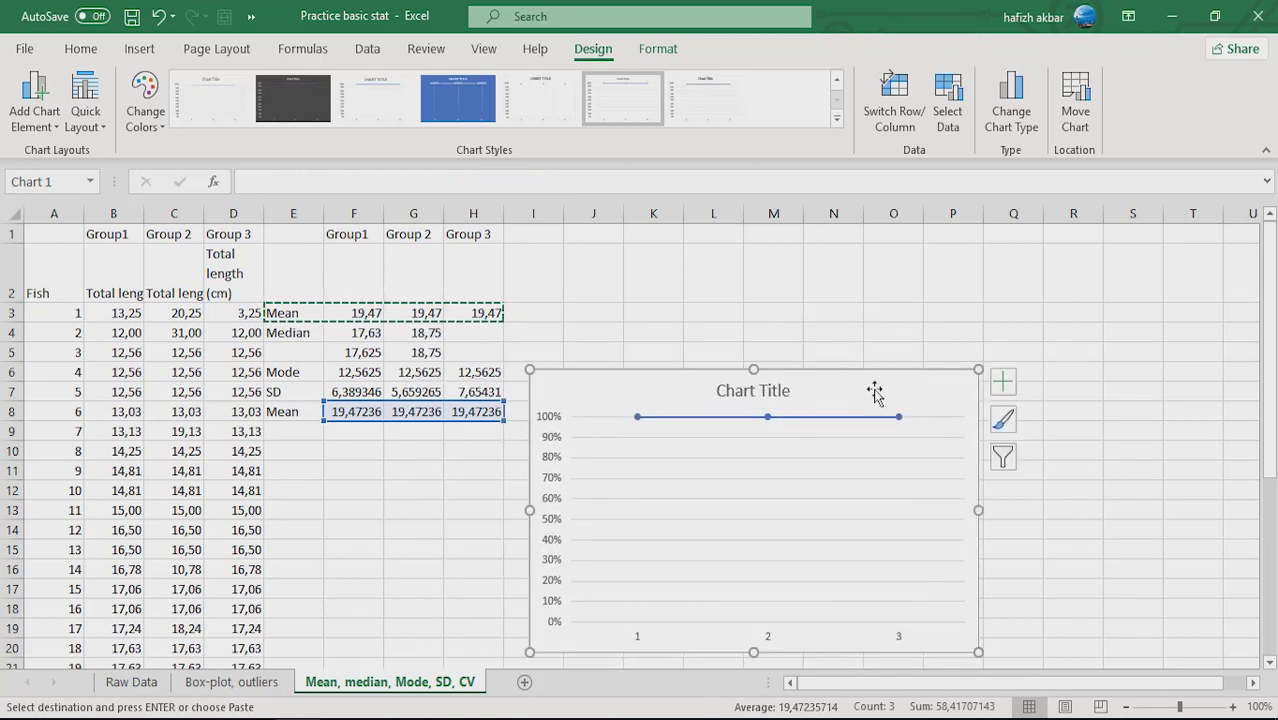
Step: Add standard deviation error bars to the chart's mean series and open their detailed formatting options
{"action": "left_click", "coordinate": [1003, 385]}
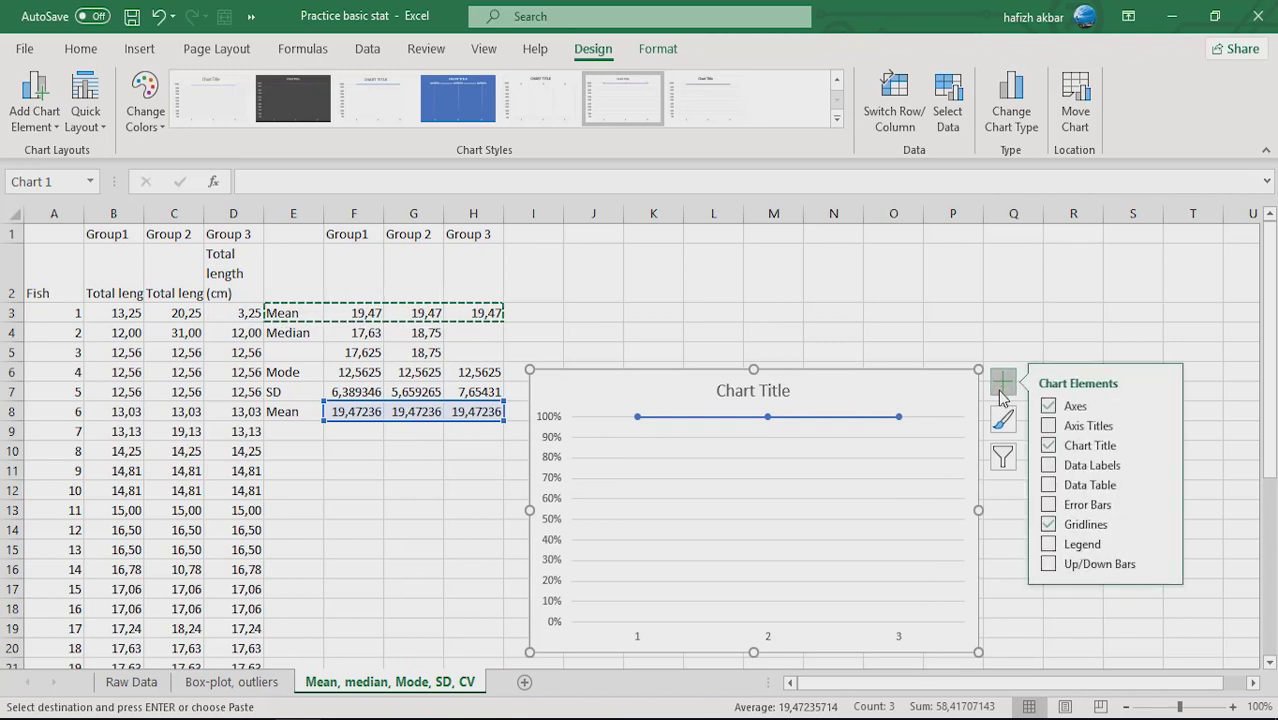
{"action": "left_click", "coordinate": [1162, 506]}
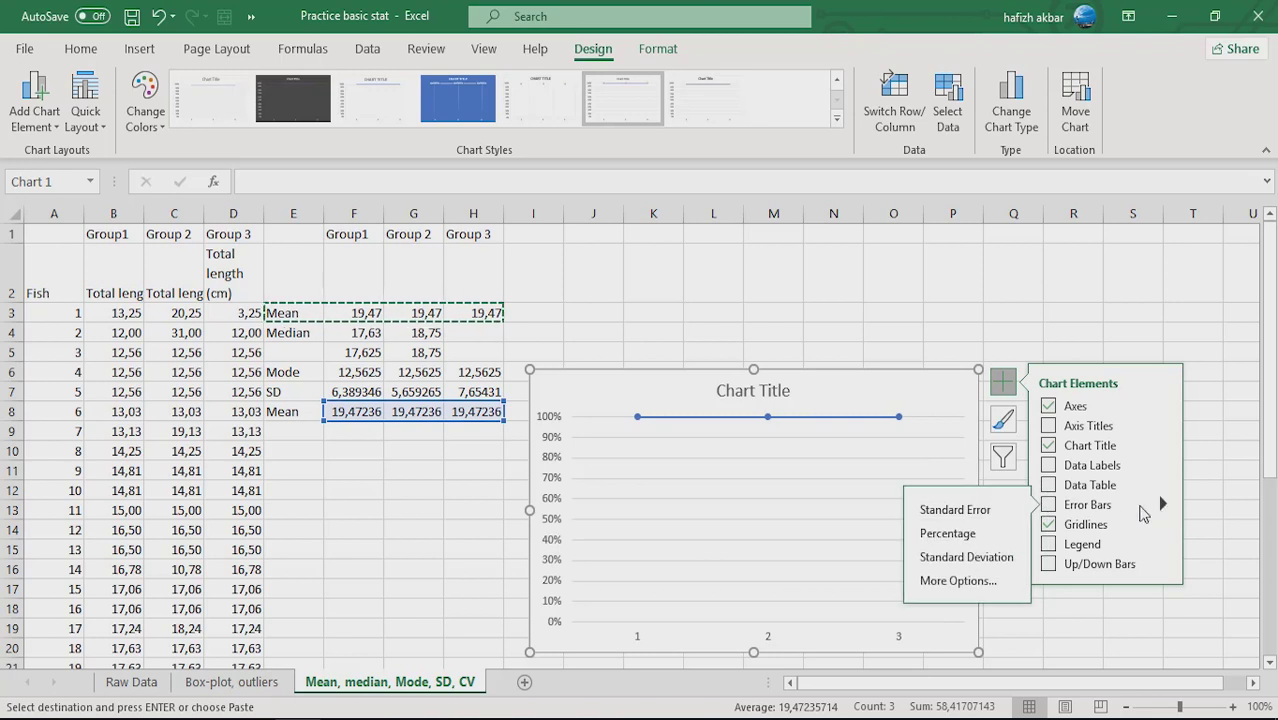
{"action": "left_click", "coordinate": [966, 562]}
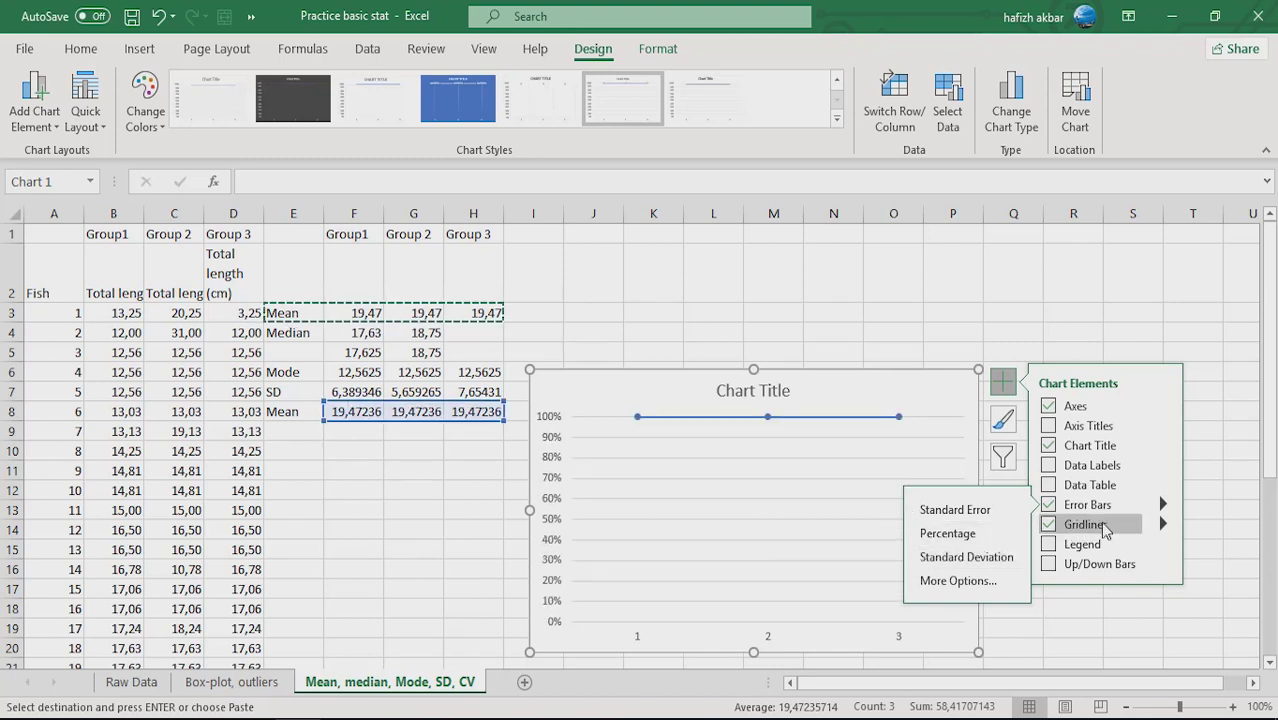
{"action": "left_click", "coordinate": [1163, 505]}
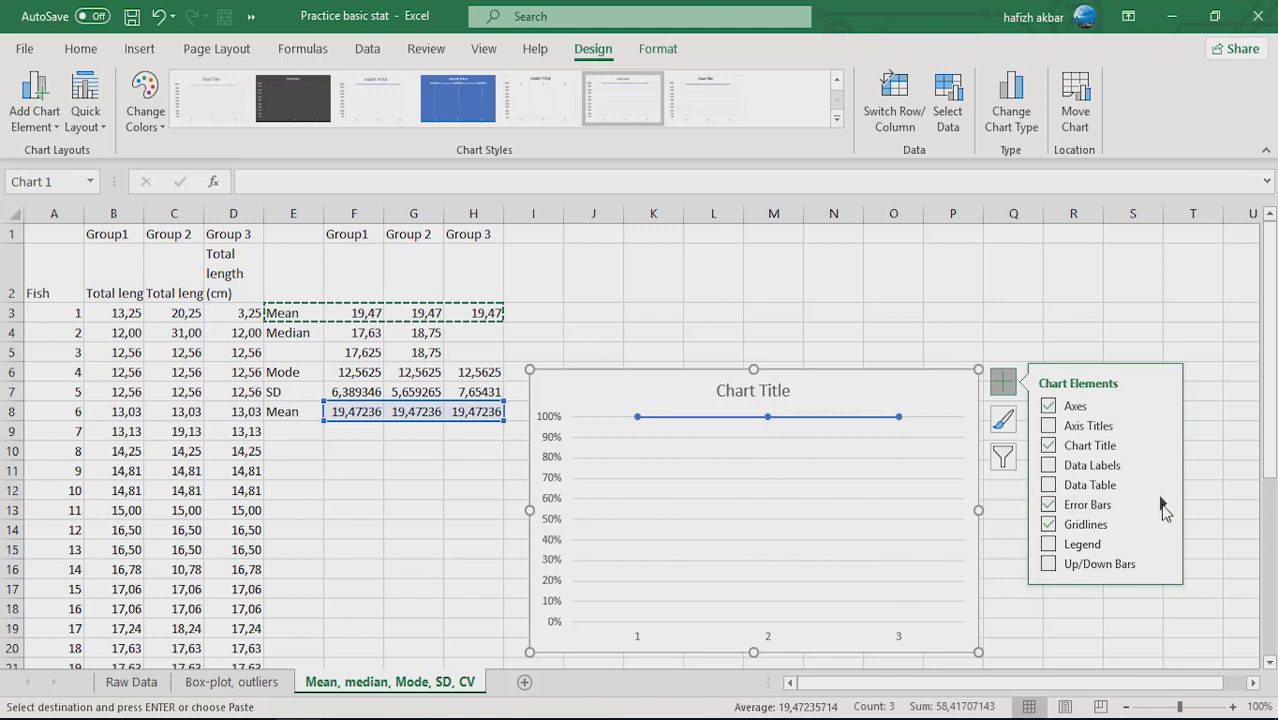
{"action": "left_click", "coordinate": [1163, 507]}
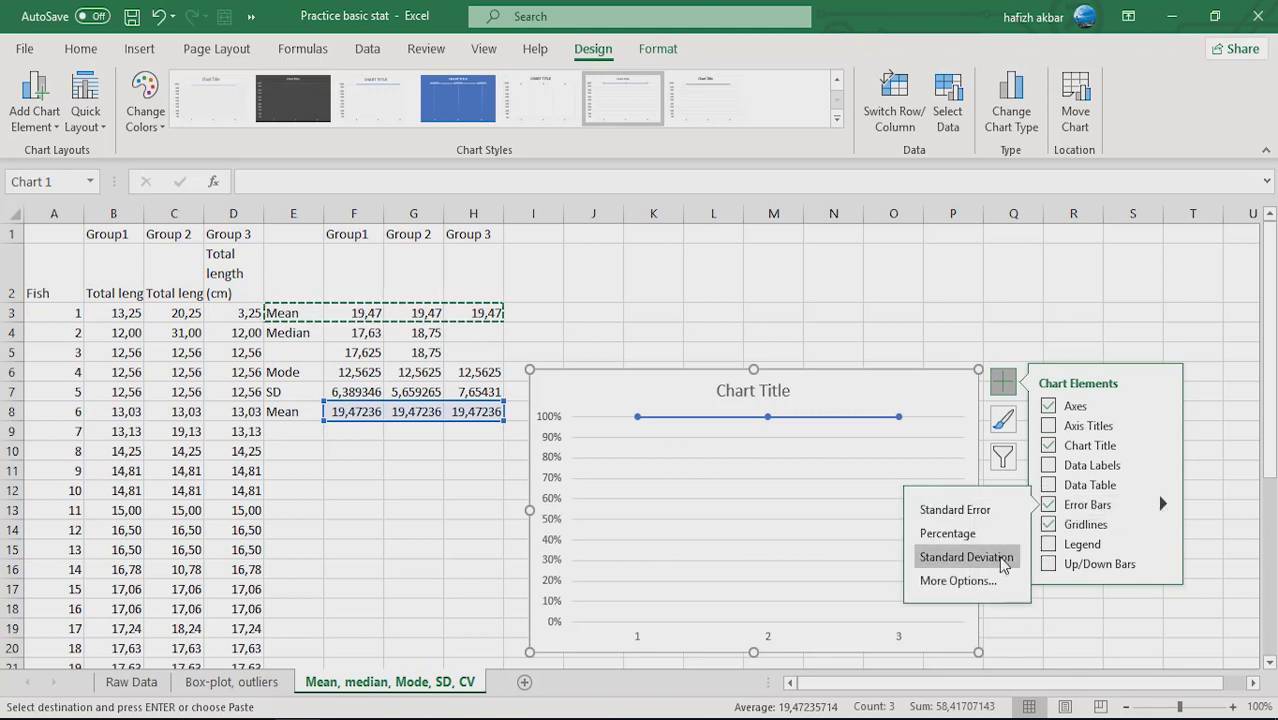
{"action": "left_click", "coordinate": [976, 581]}
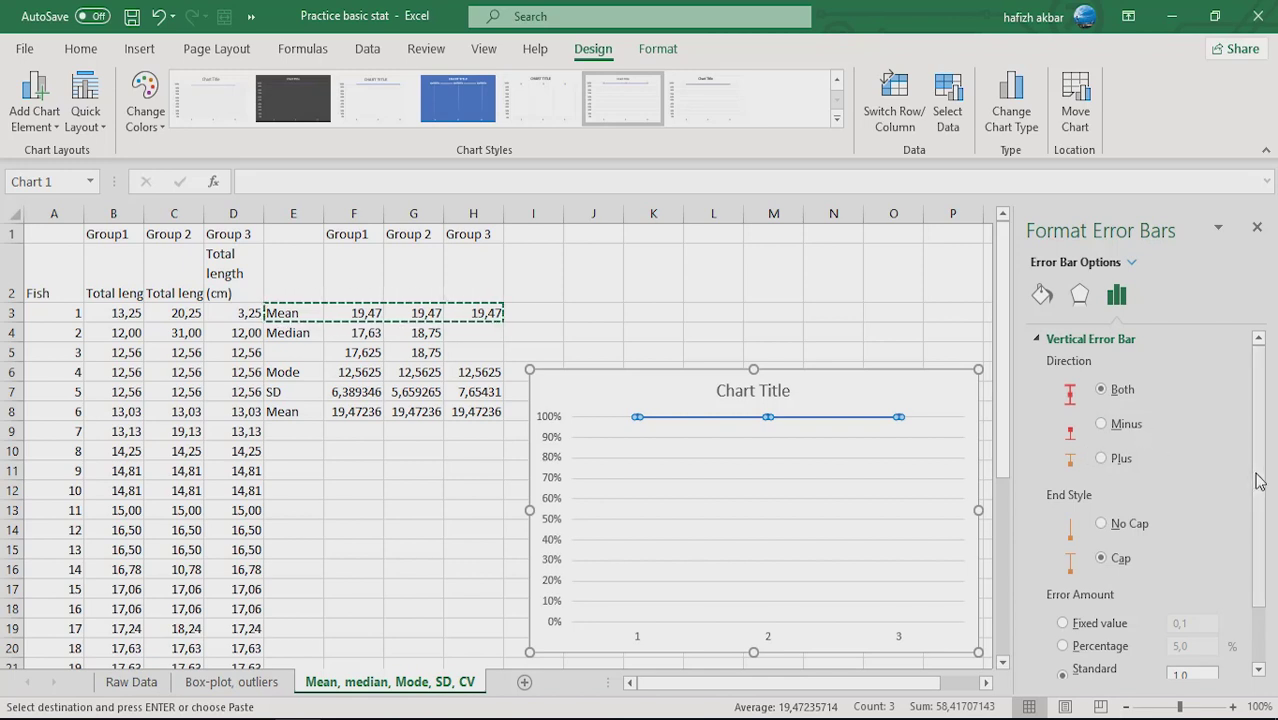
Step: Set the error bars to a custom amount, using the SD values in F7:H7 for both the positive and negative error values
{"action": "left_click_drag", "start_coordinate": [1258, 480], "coordinate": [1253, 548]}
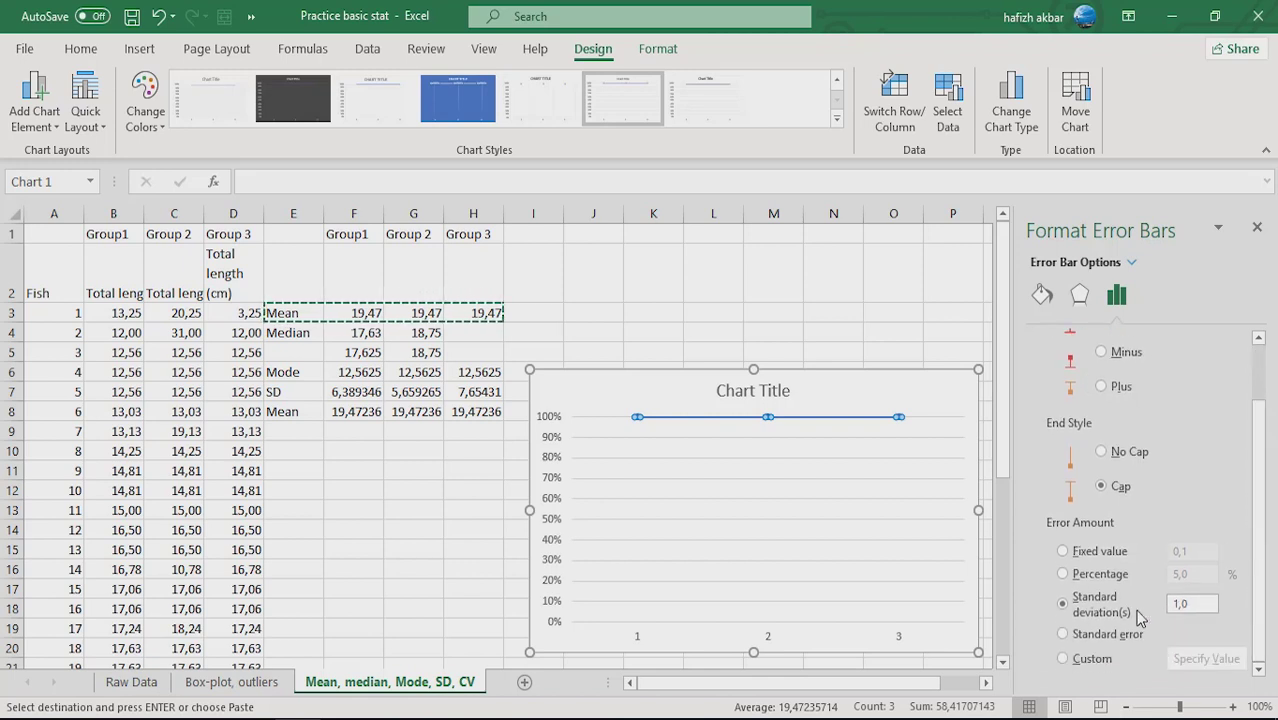
{"action": "left_click", "coordinate": [1083, 656]}
{"action": "left_click", "coordinate": [1201, 662]}
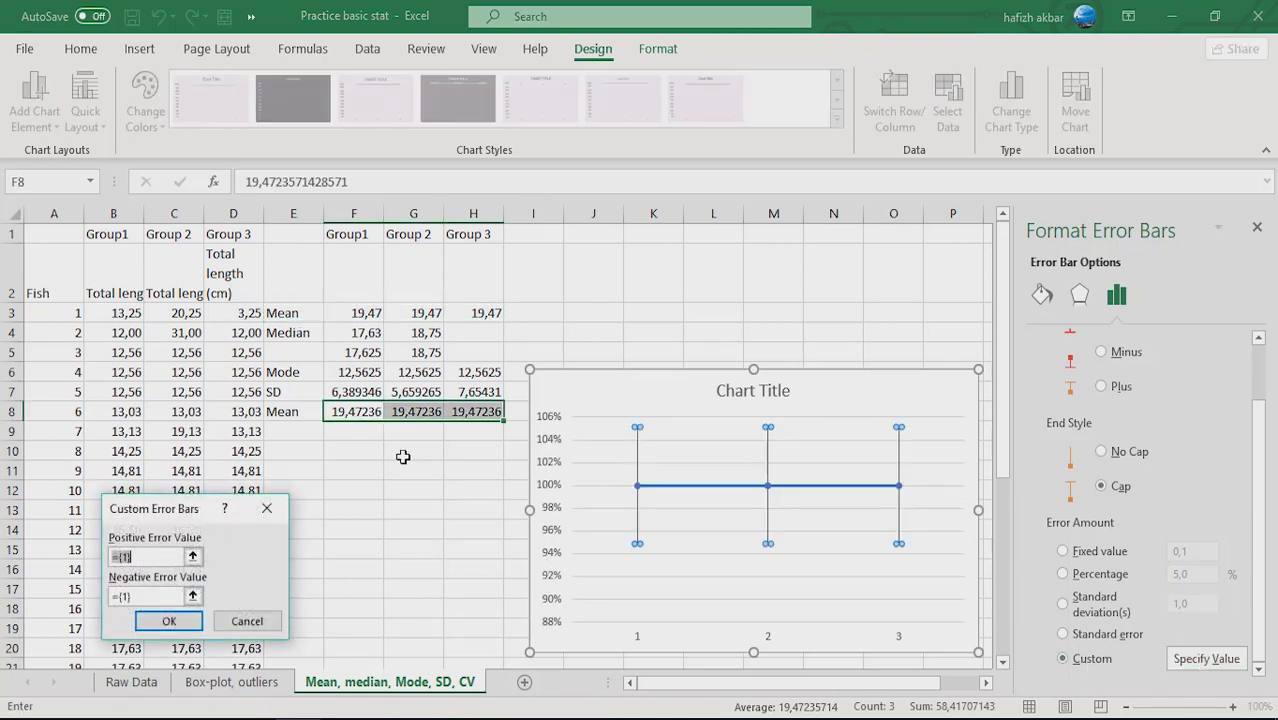
{"action": "left_click", "coordinate": [358, 391]}
{"action": "left_click_drag", "start_coordinate": [358, 391], "coordinate": [453, 393]}
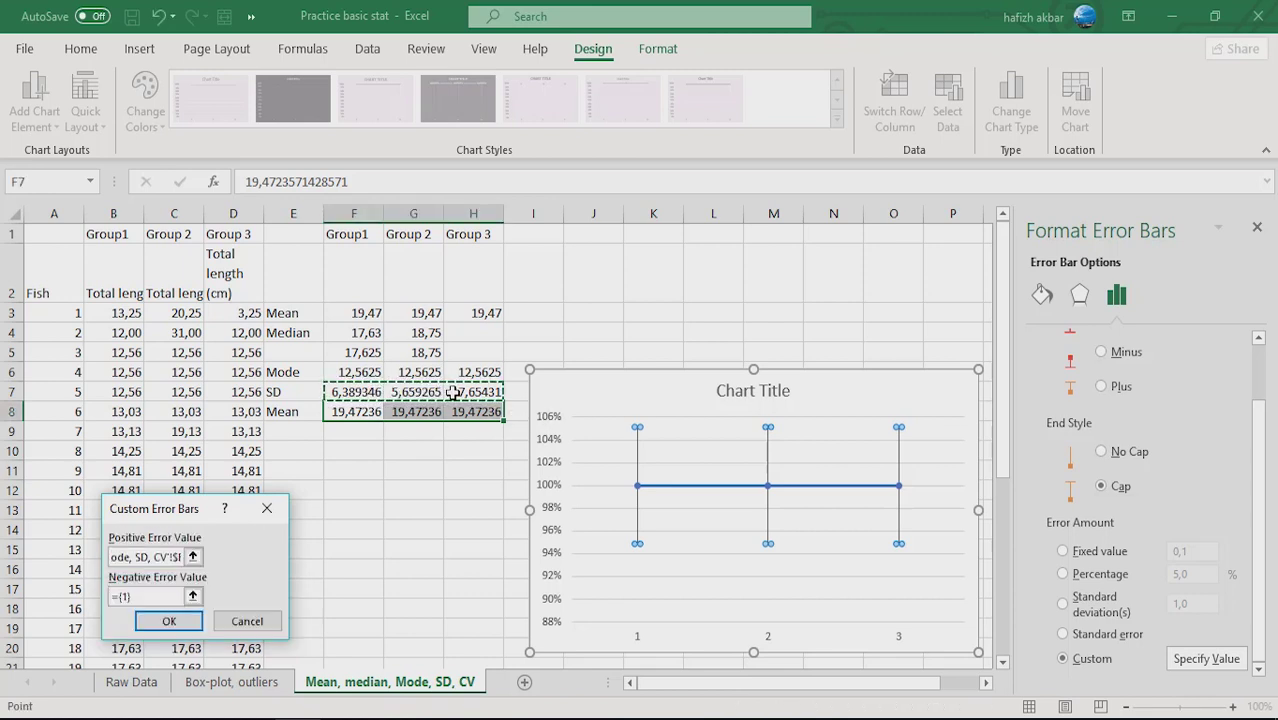
{"action": "left_click", "coordinate": [193, 597]}
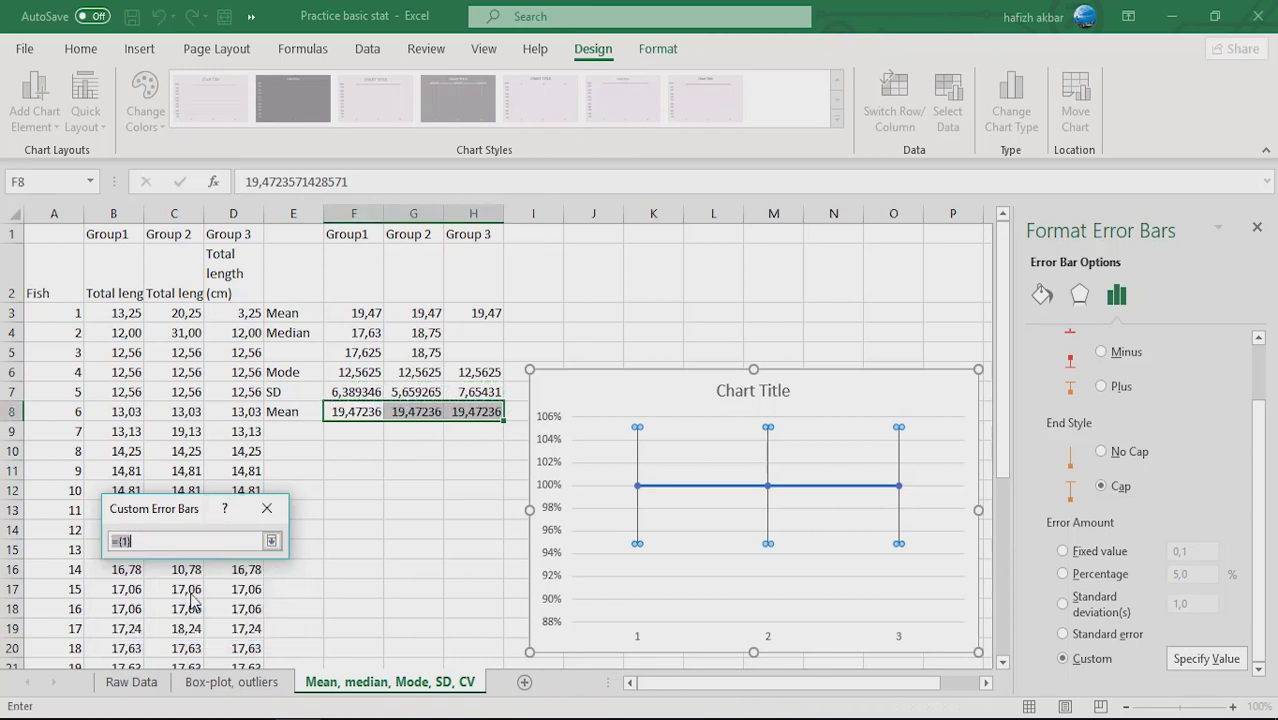
{"action": "left_click_drag", "start_coordinate": [366, 391], "coordinate": [453, 393]}
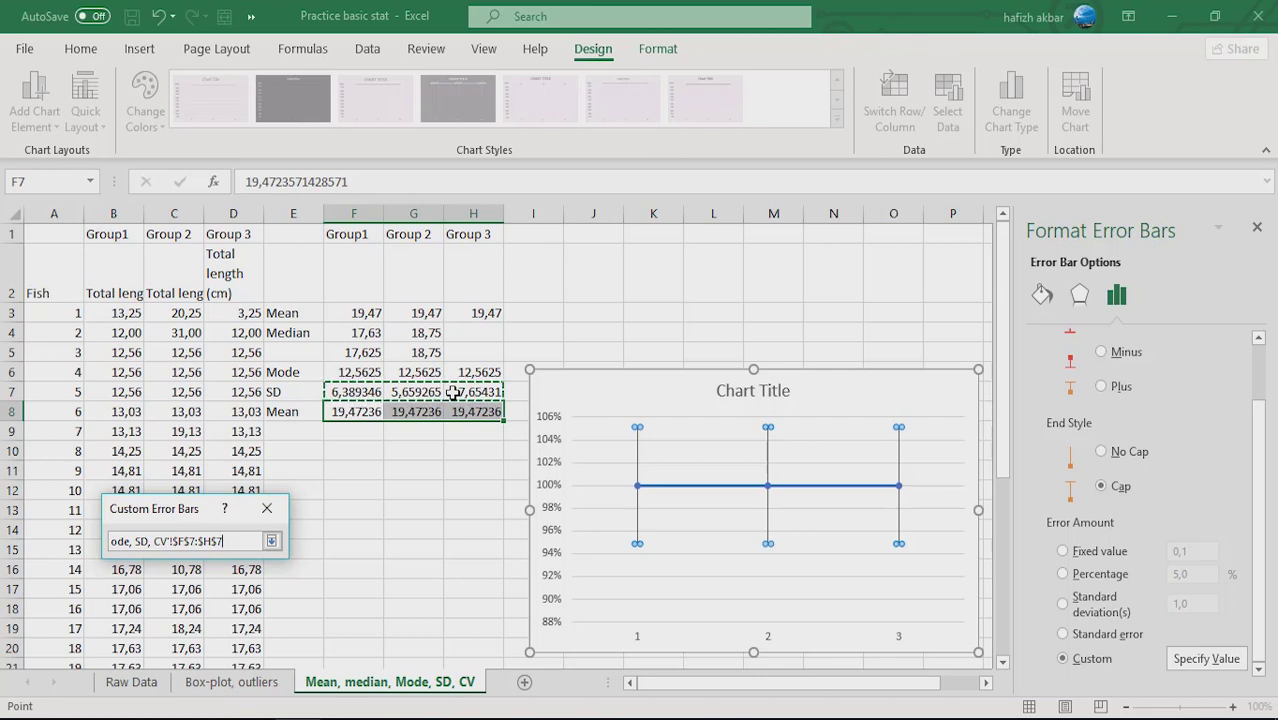
{"action": "key", "text": "Return"}
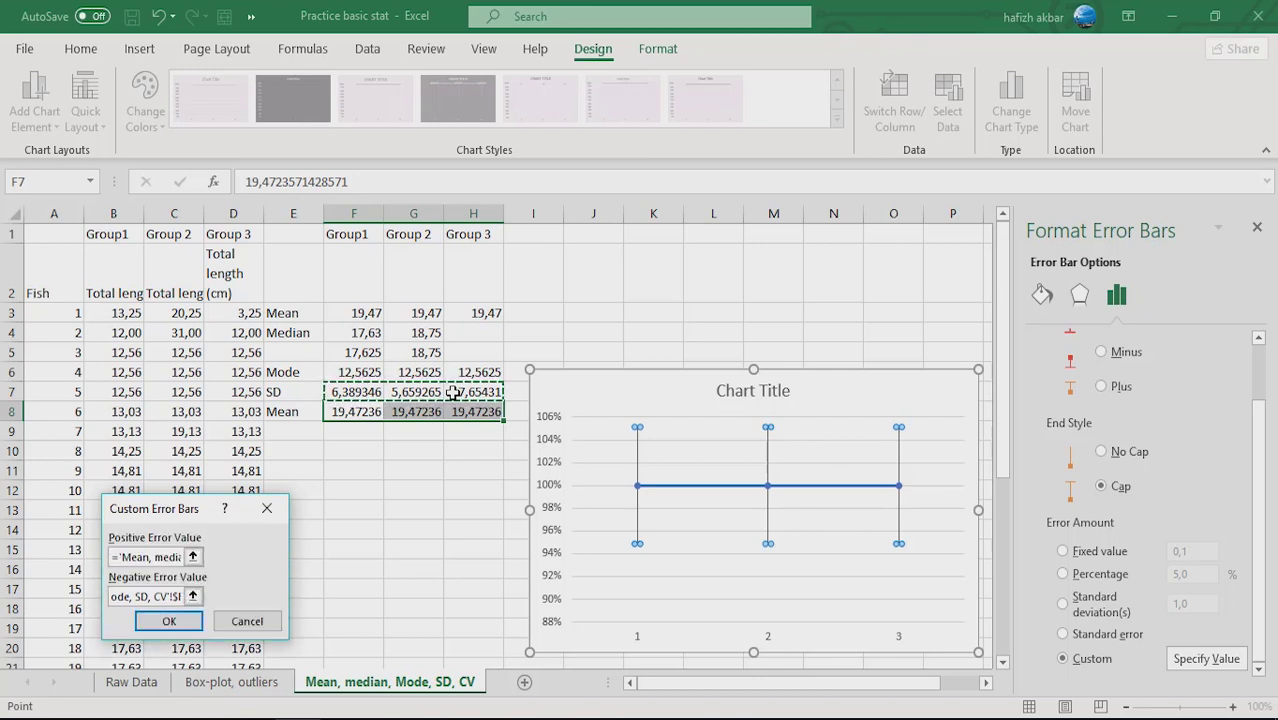
{"action": "left_click", "coordinate": [170, 621]}
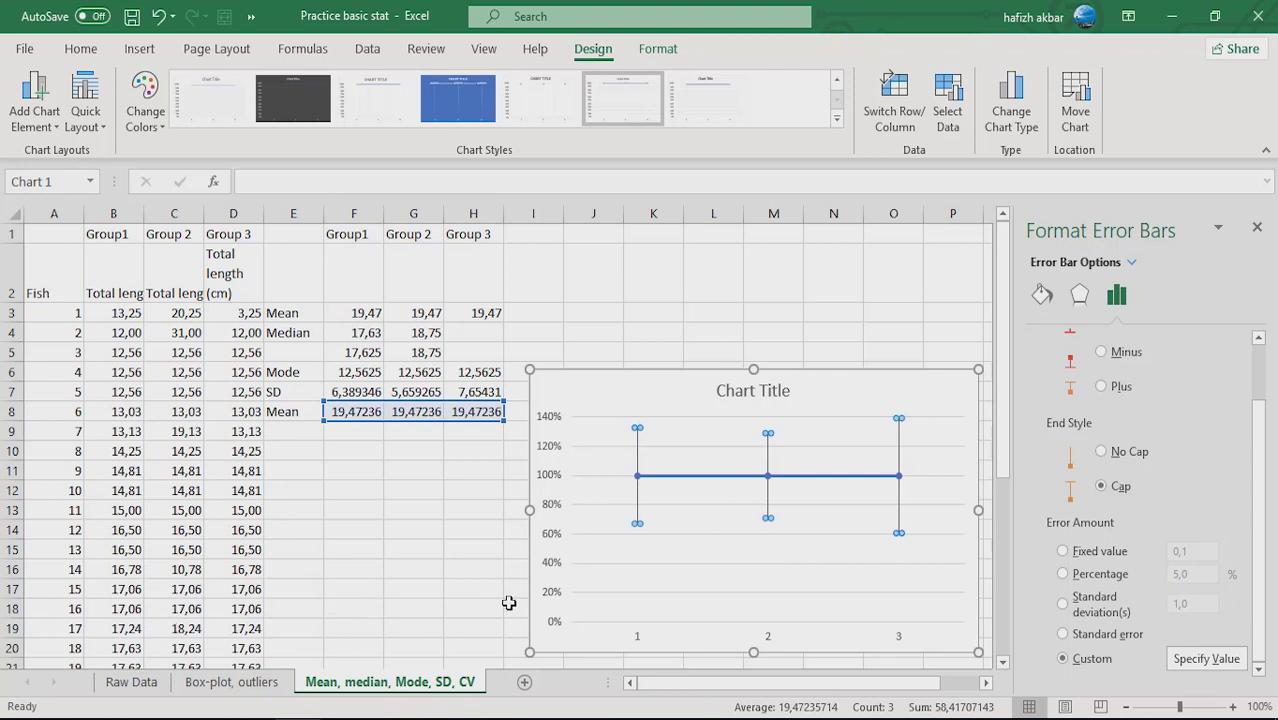
Step: Delete the title from the chart of group means
{"action": "left_click", "coordinate": [689, 585]}
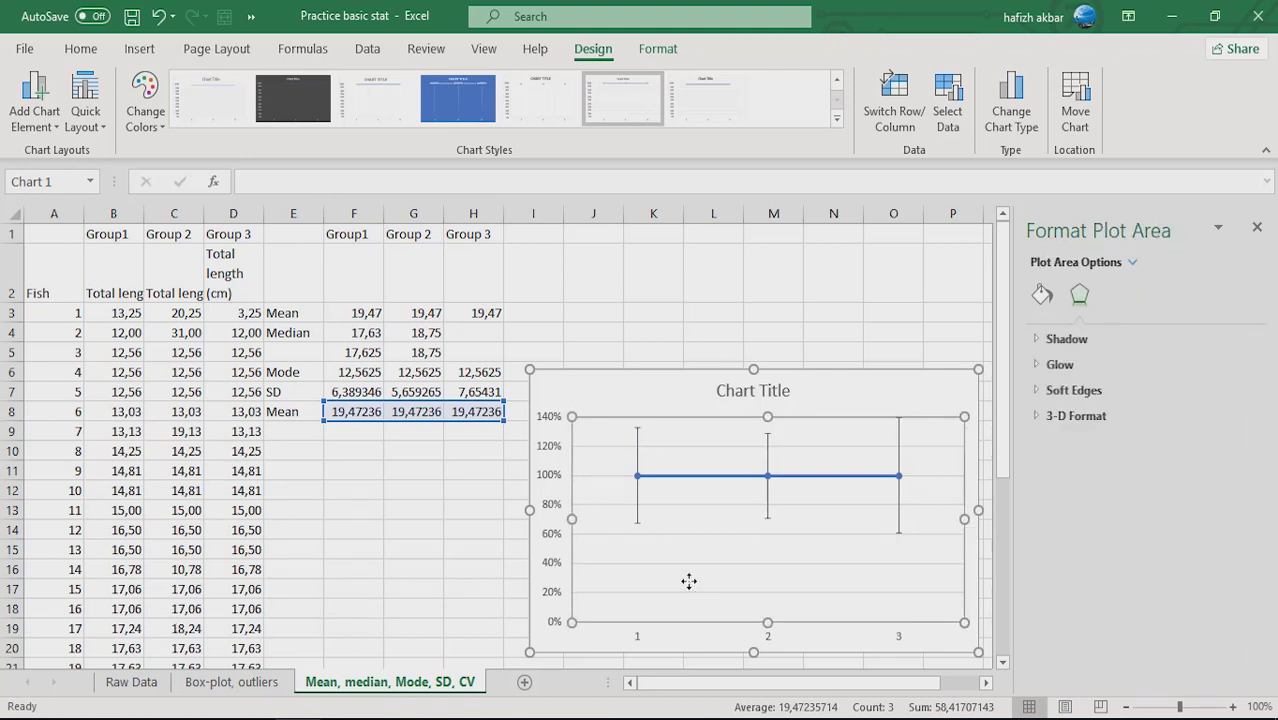
{"action": "left_click", "coordinate": [746, 397]}
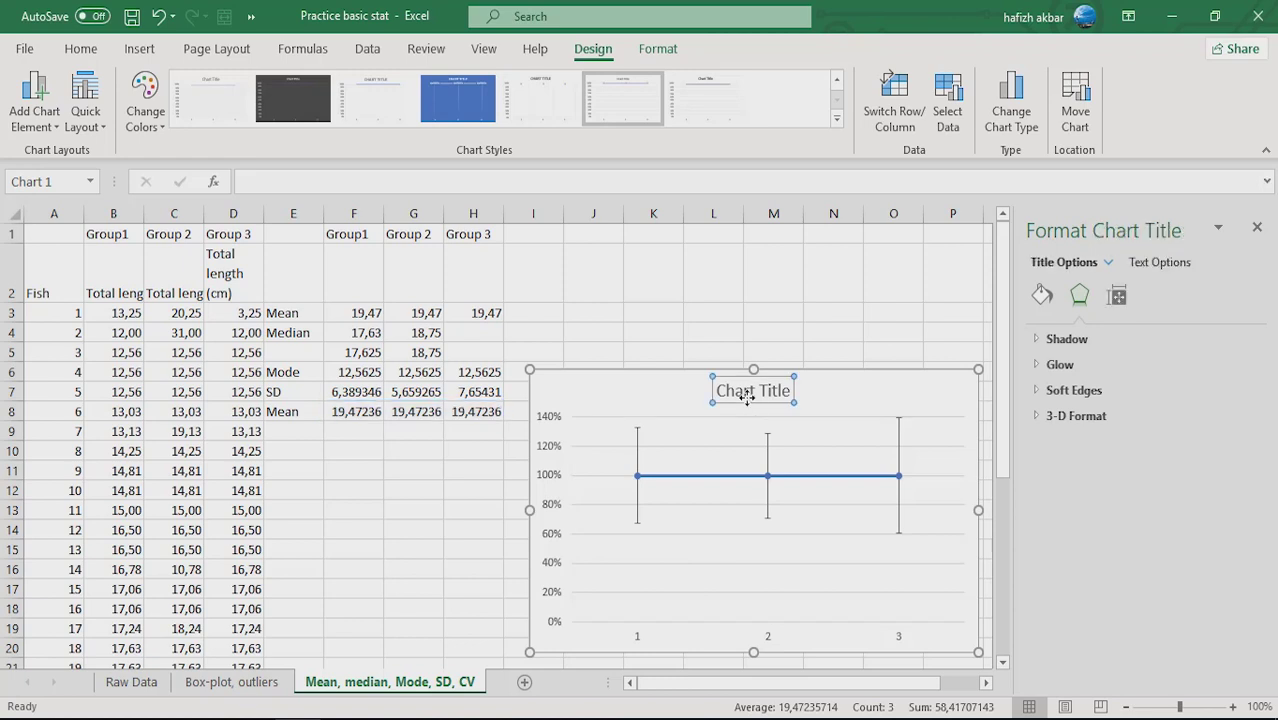
{"action": "key", "text": "Delete"}
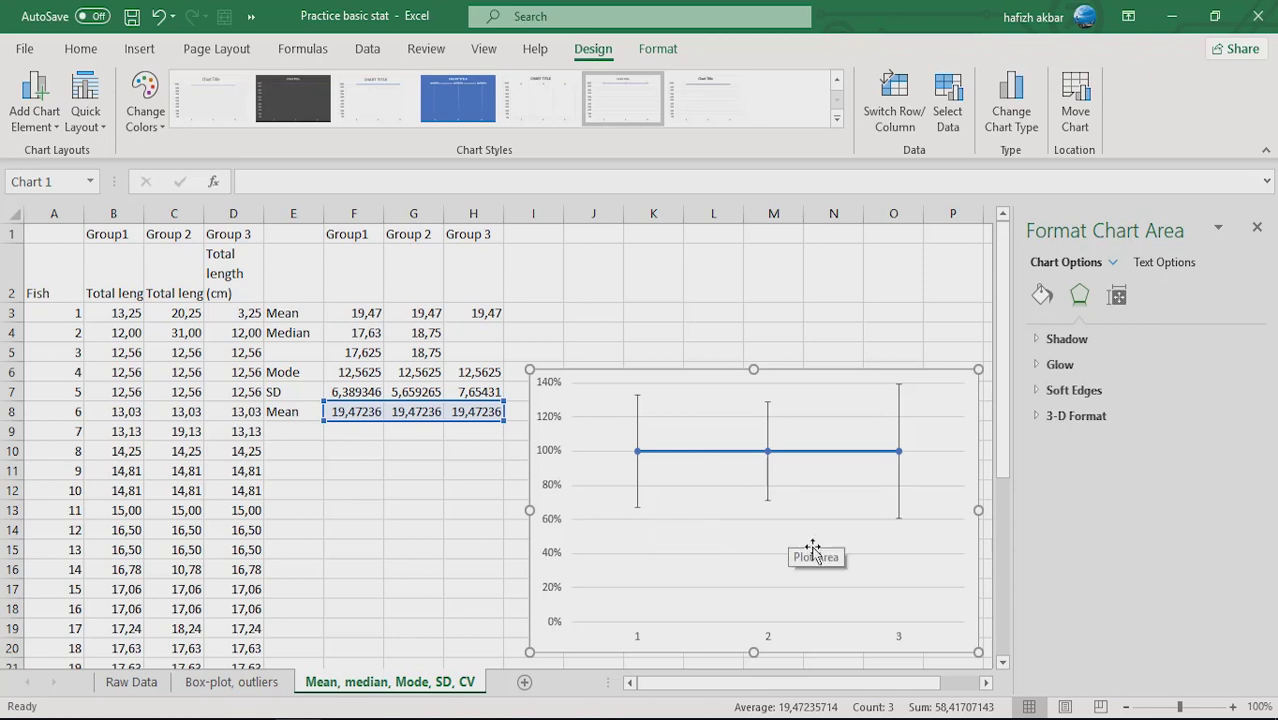
{"action": "left_click", "coordinate": [460, 393]}
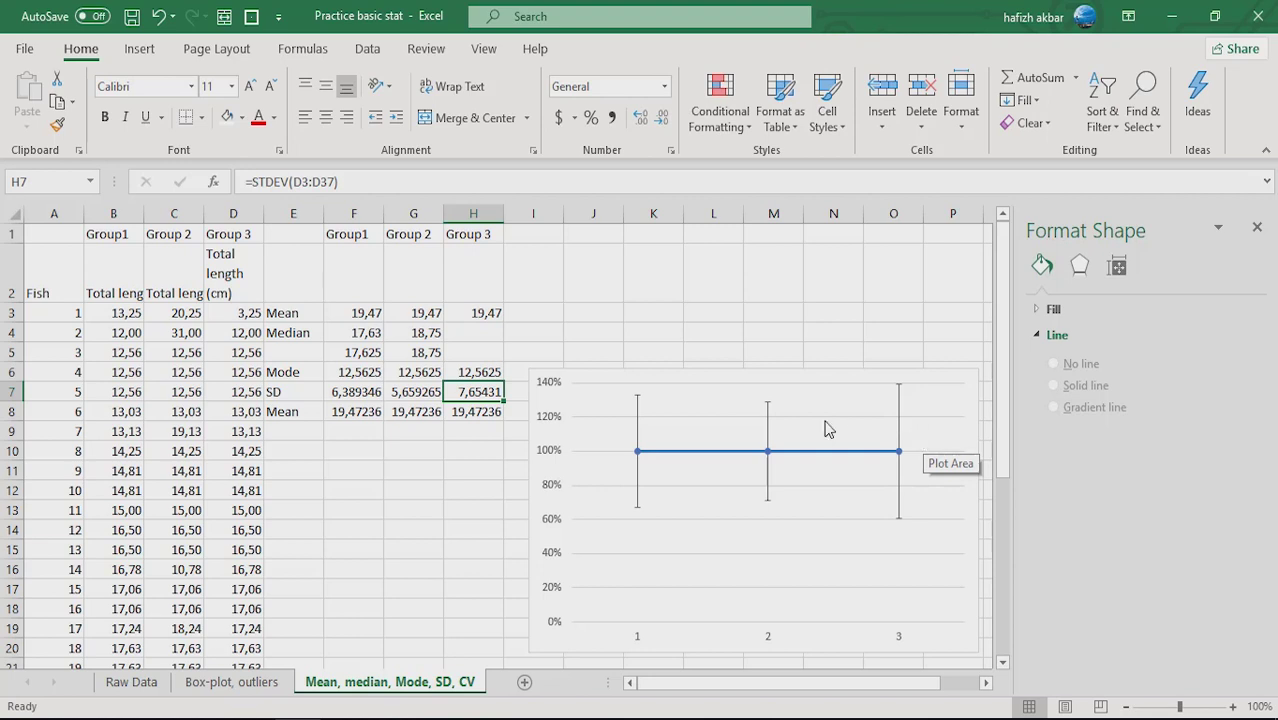
{"action": "left_click", "coordinate": [770, 455]}
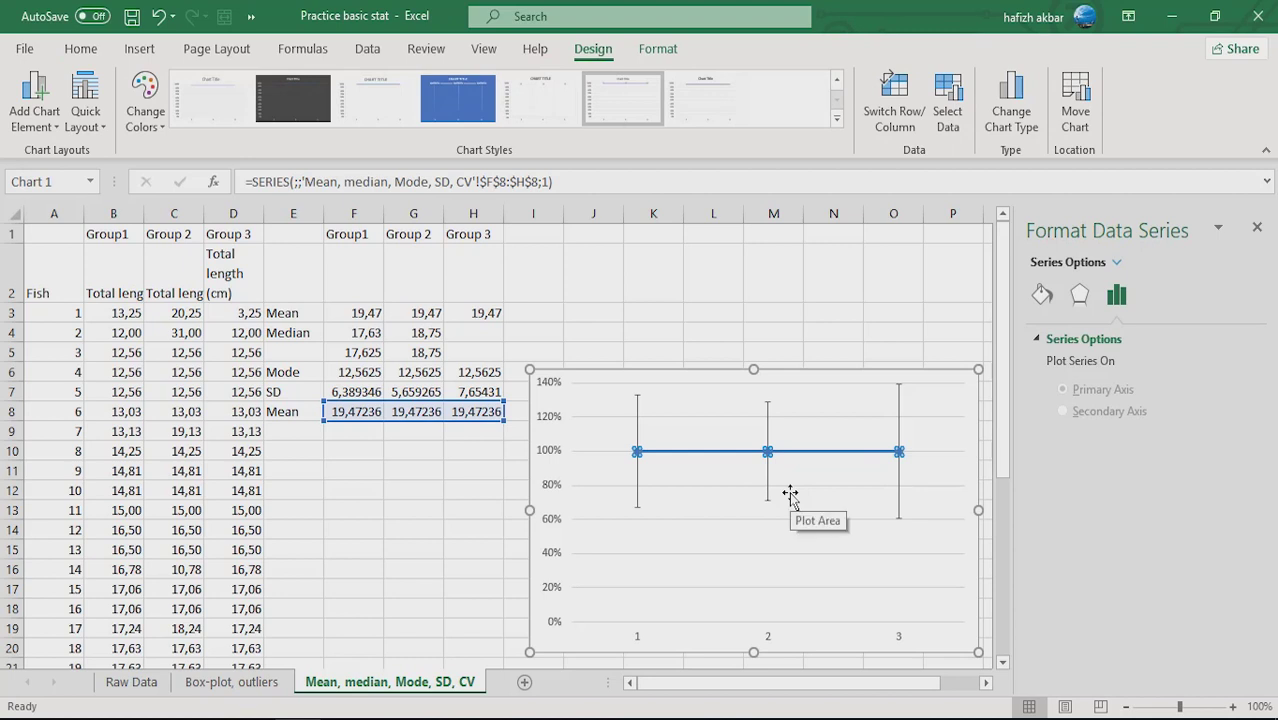
{"action": "left_click", "coordinate": [786, 494]}
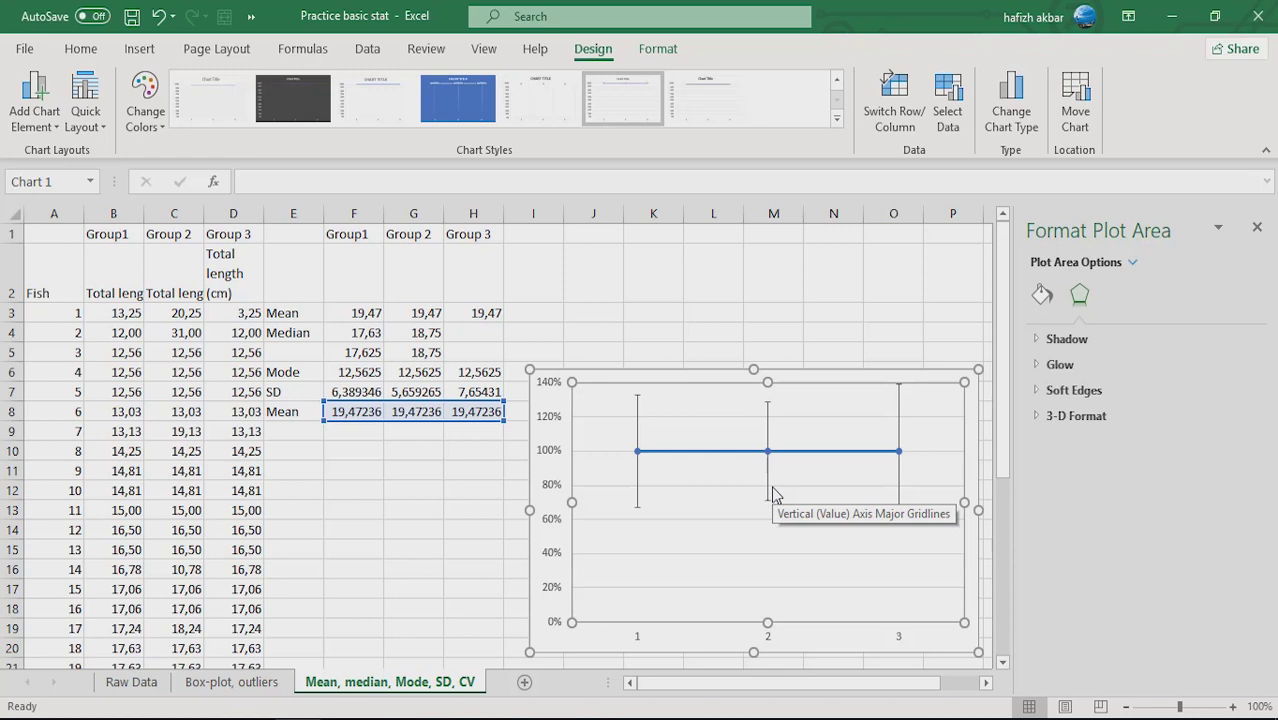
{"action": "left_click", "coordinate": [424, 492]}
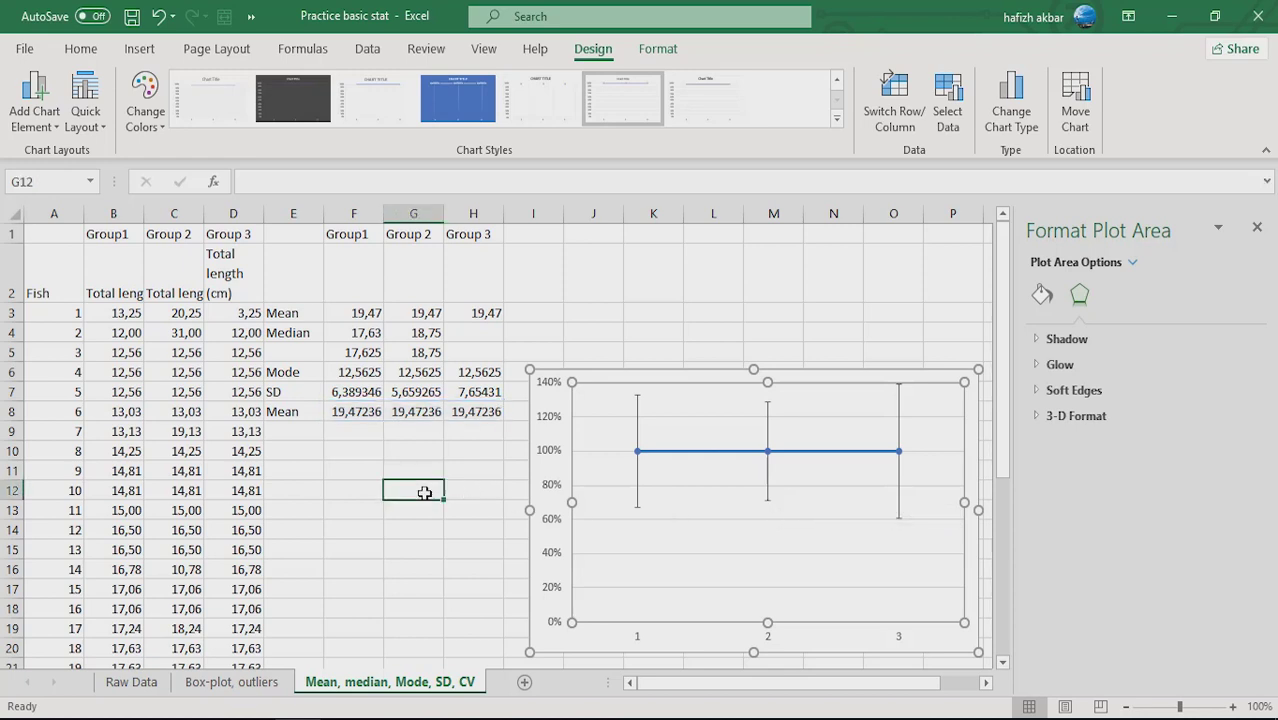
Step: Label the row below the second Mean row as CV in cell E9
{"action": "left_click", "coordinate": [278, 428]}
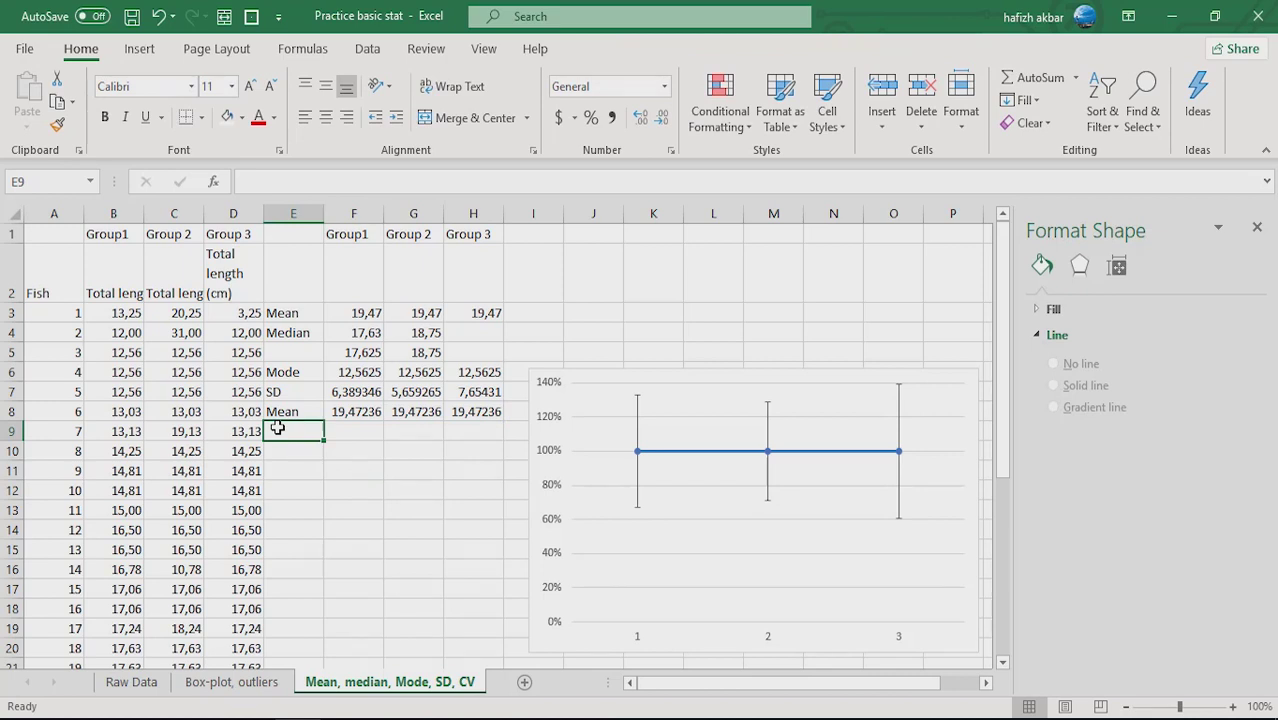
{"action": "type", "text": "CV"}
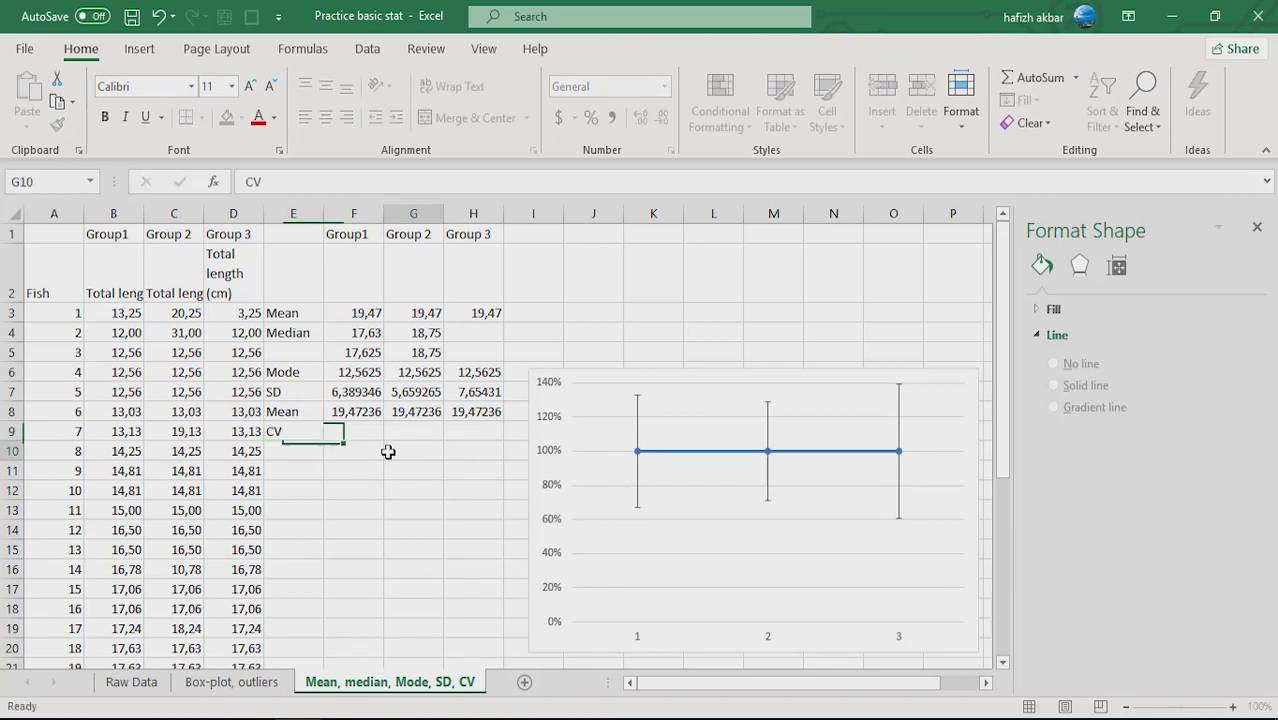
{"action": "left_click", "coordinate": [388, 452]}
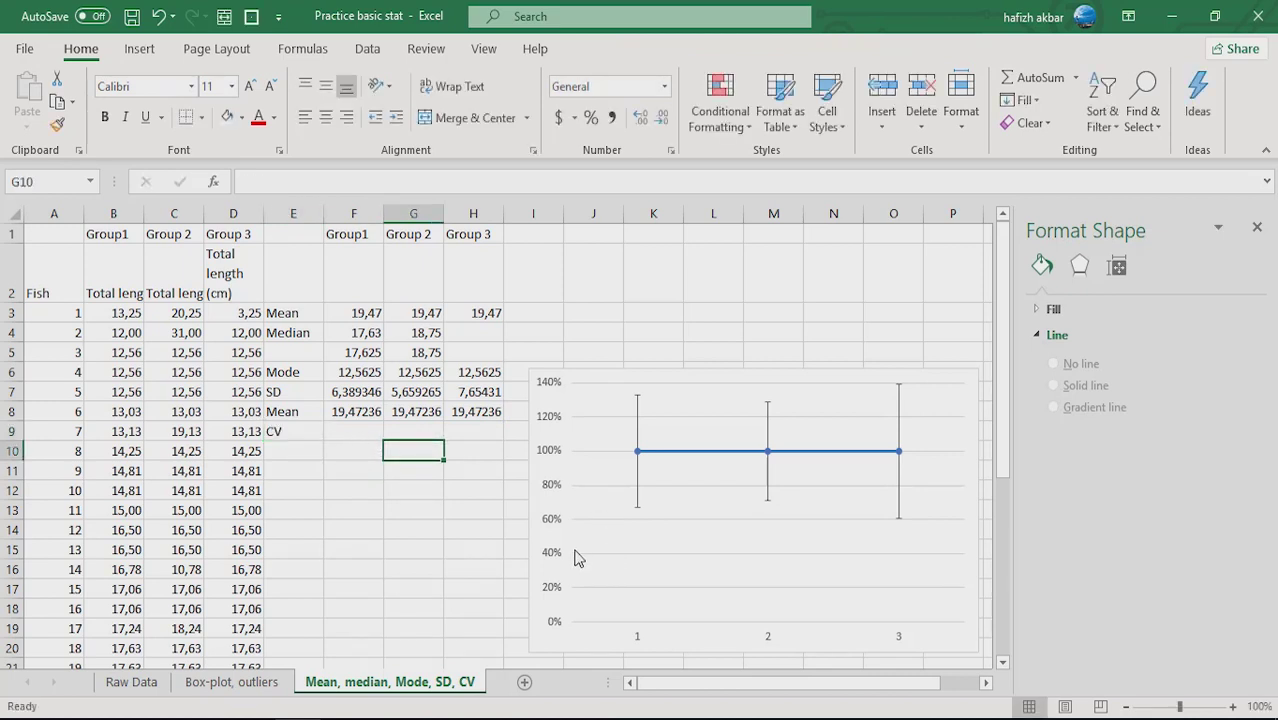
Step: Calculate Group1's coefficient of variation in F9 with the formula =(F7/F3)*100
{"action": "left_click", "coordinate": [362, 428]}
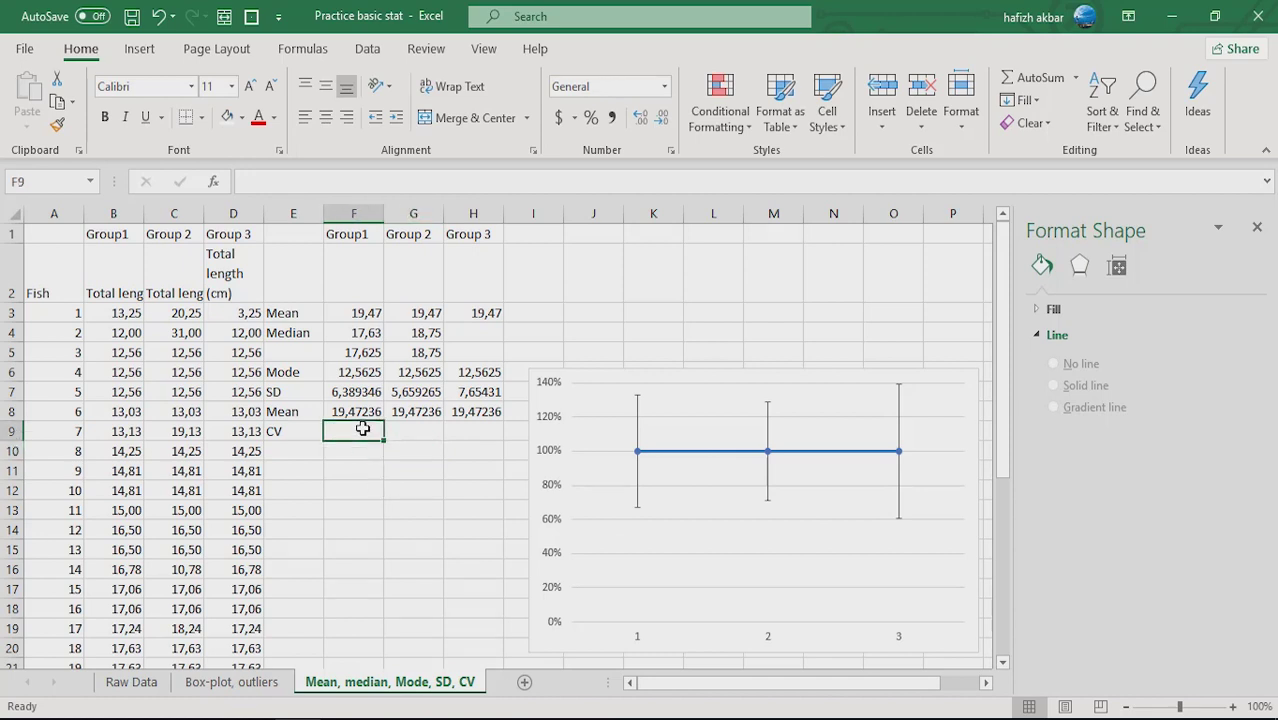
{"action": "type", "text": "="}
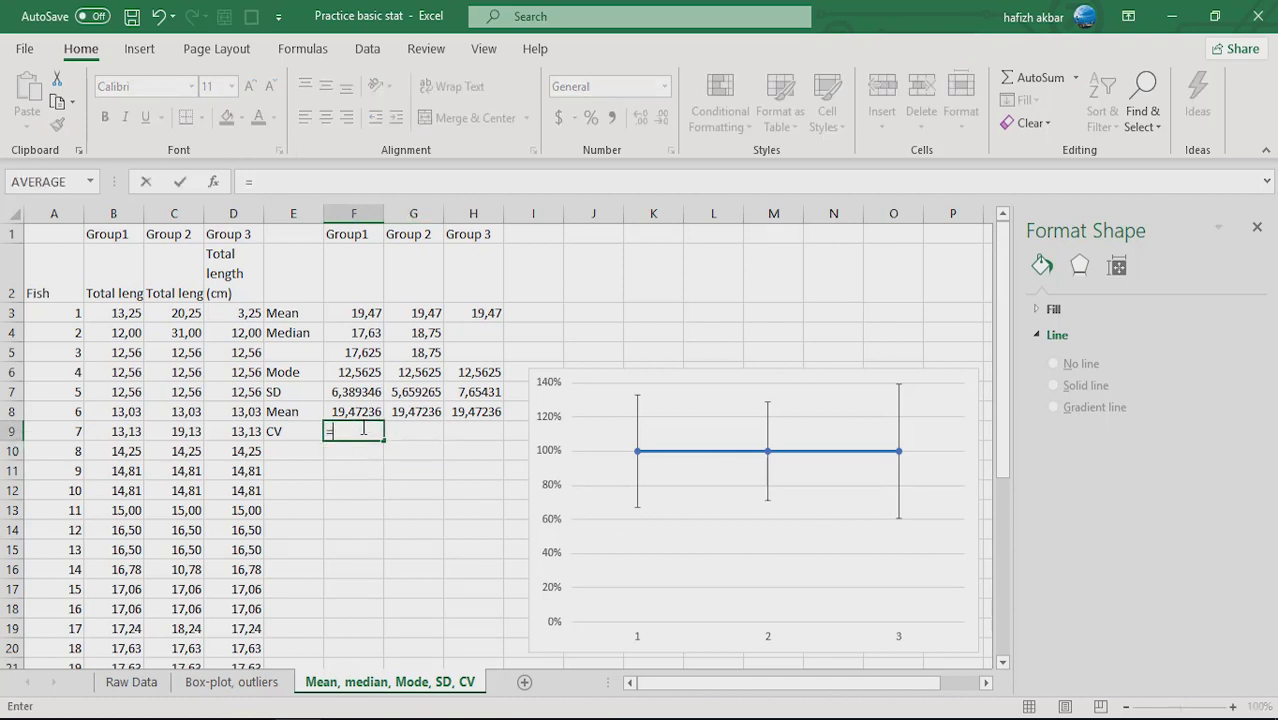
{"action": "left_click", "coordinate": [359, 396]}
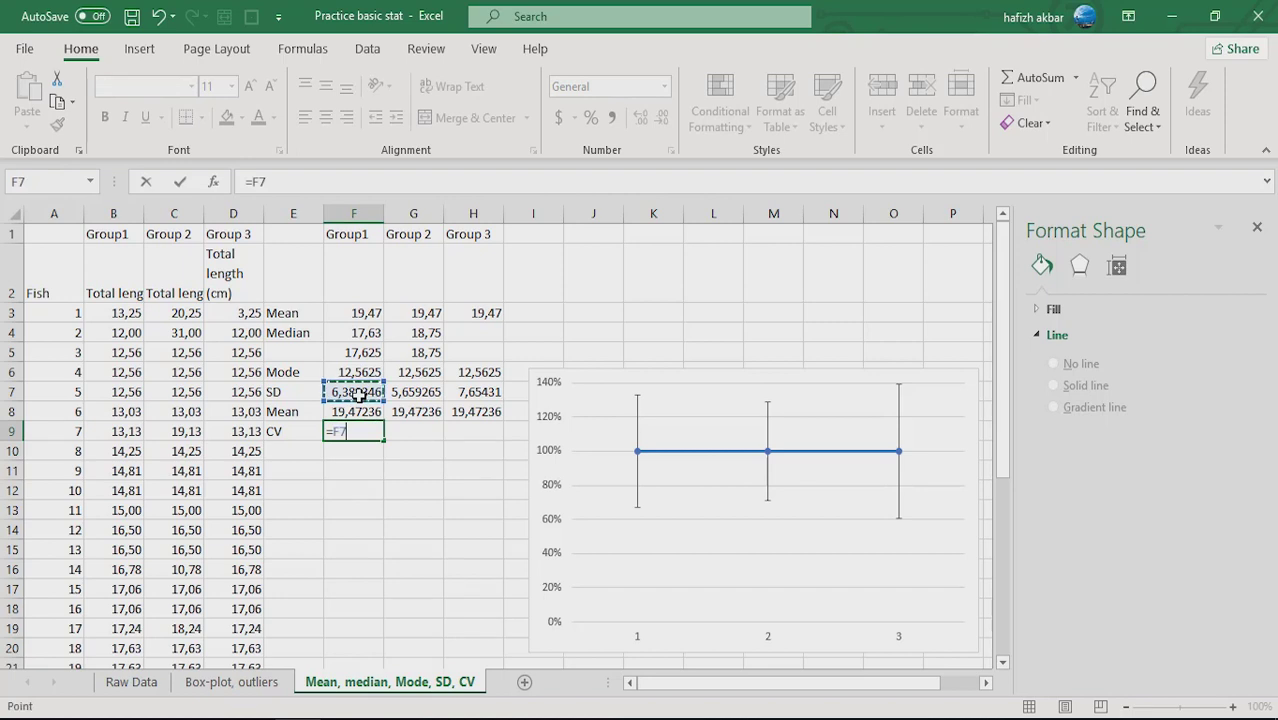
{"action": "type", "text": "/"}
{"action": "left_click", "coordinate": [364, 312]}
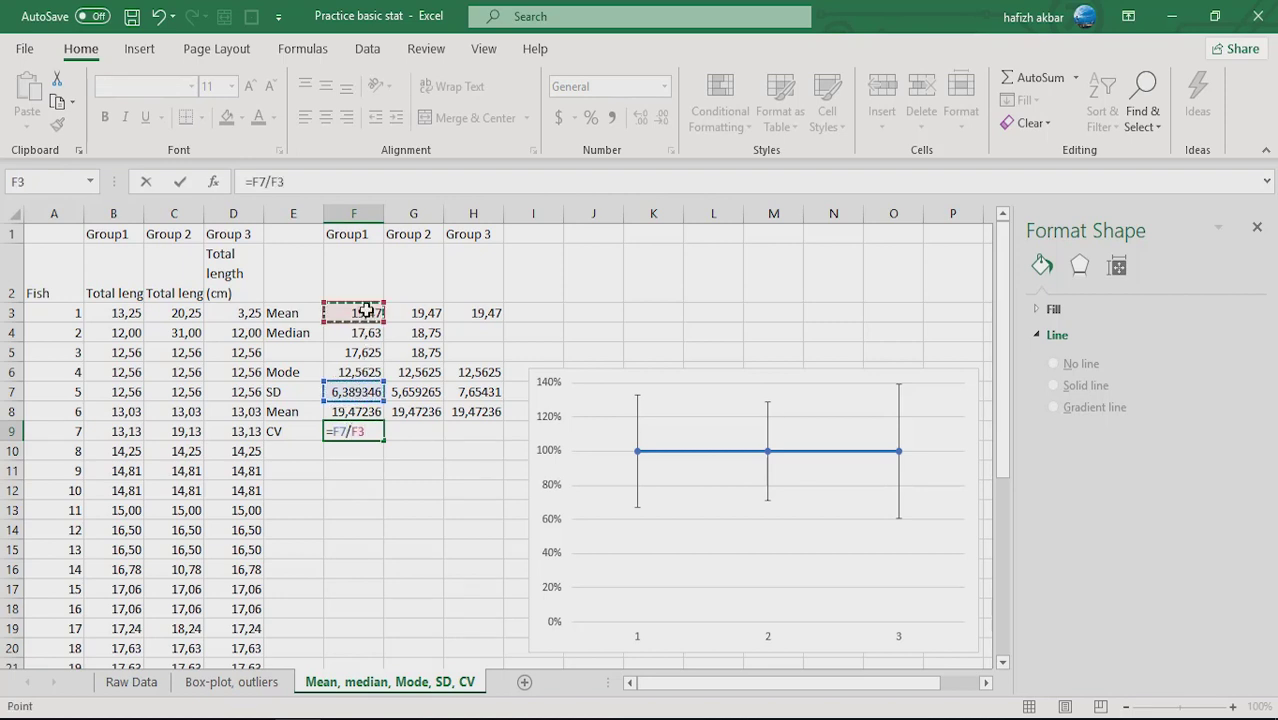
{"action": "left_click", "coordinate": [303, 183]}
{"action": "type", "text": ")"}
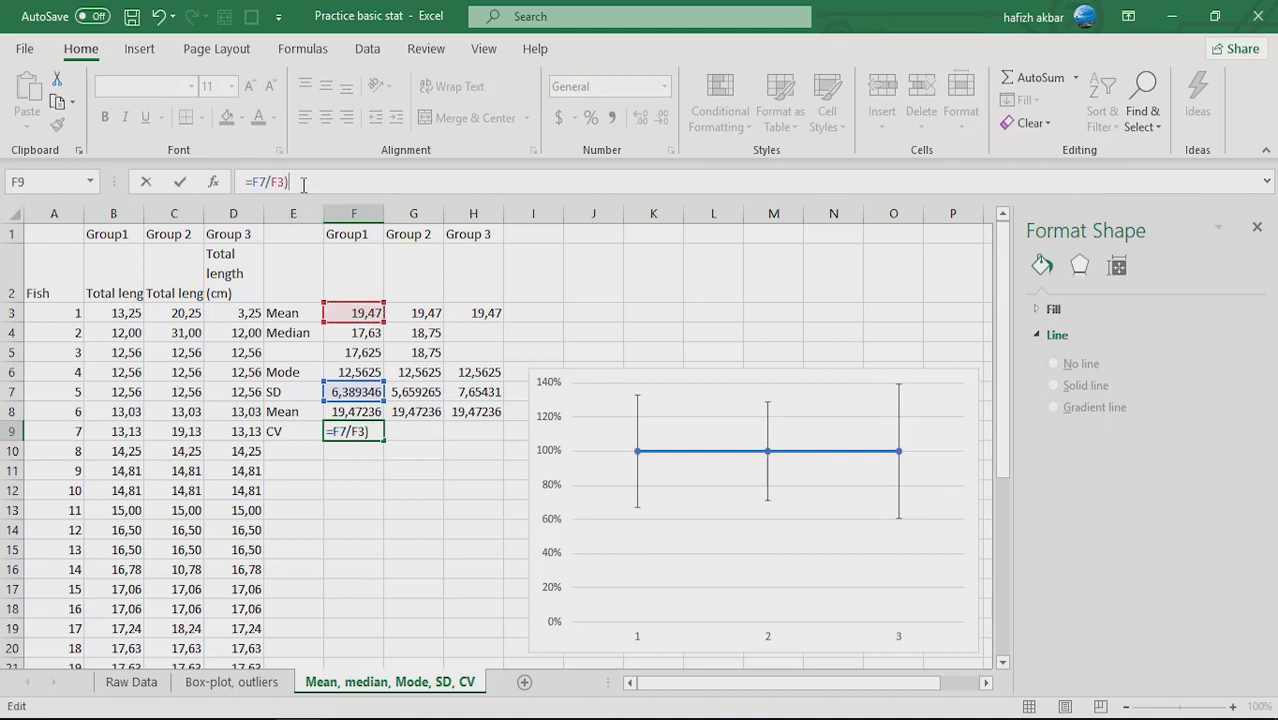
{"action": "left_click", "coordinate": [253, 182]}
{"action": "type", "text": "("}
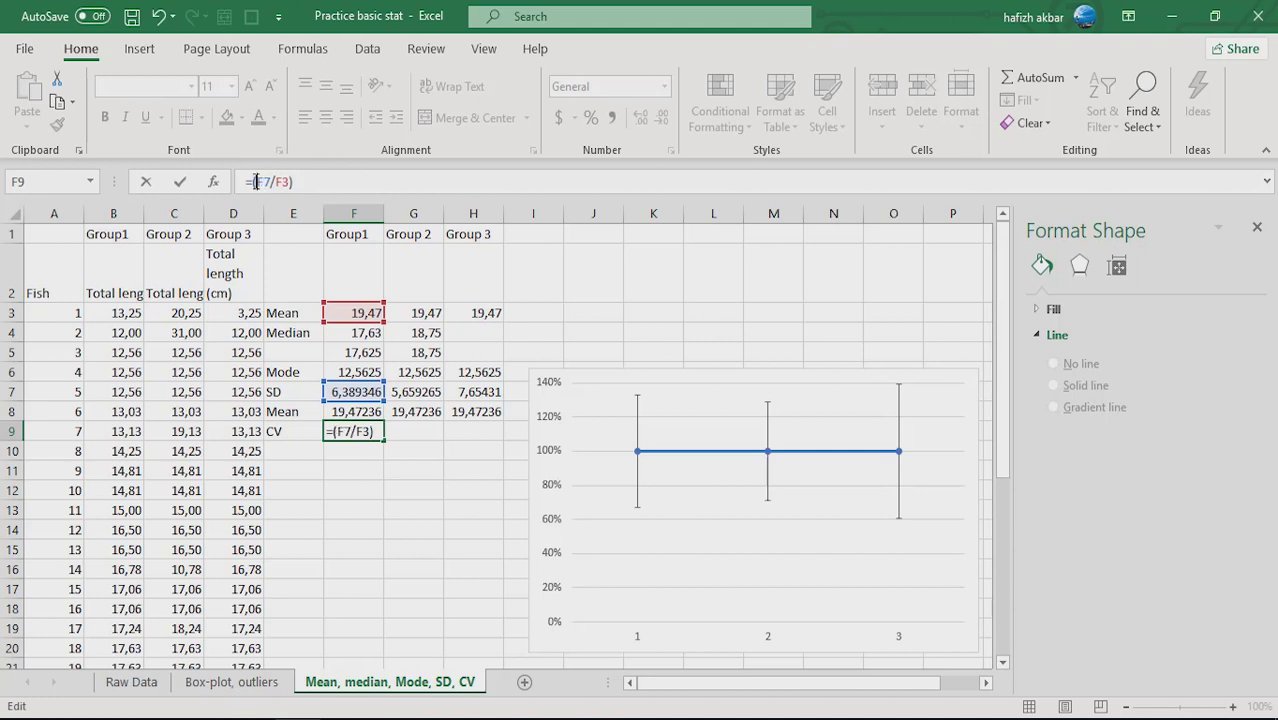
{"action": "left_click", "coordinate": [319, 180]}
{"action": "type", "text": "*100"}
{"action": "key", "text": "Return"}
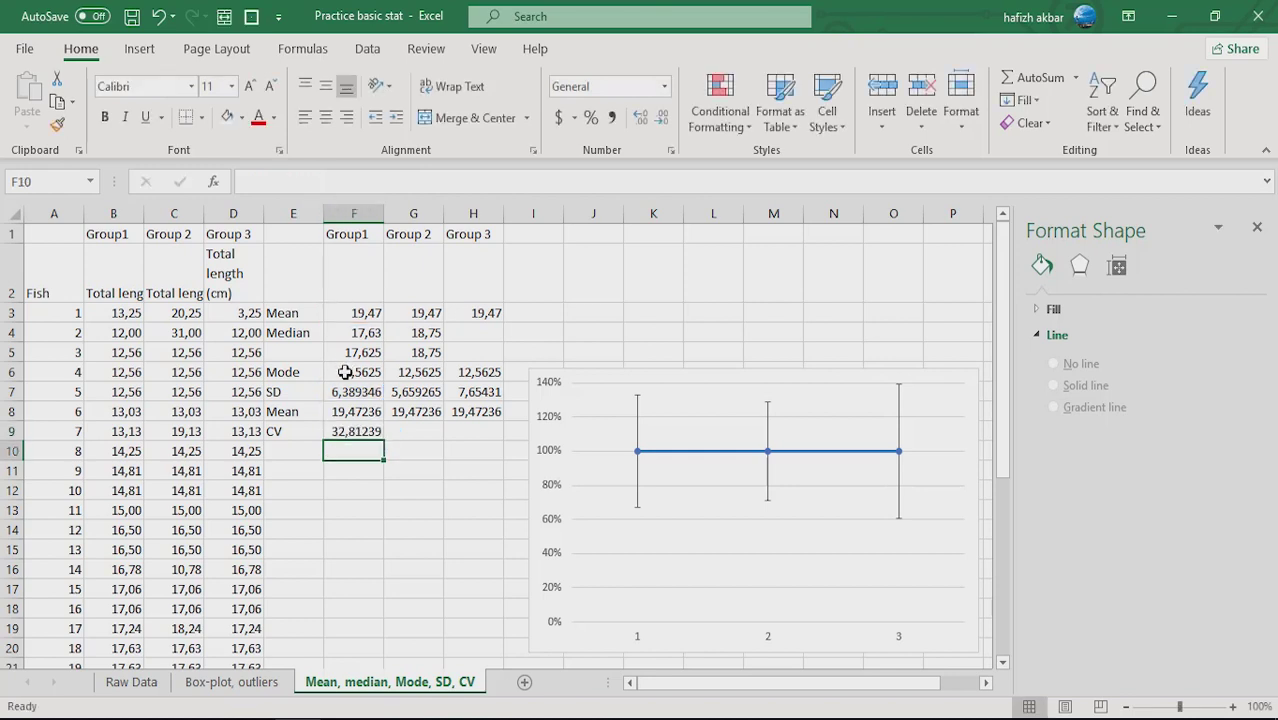
Step: Fill the CV formula from F9 across to H9 and change the row label in E9 to CV (%)
{"action": "left_click", "coordinate": [340, 428]}
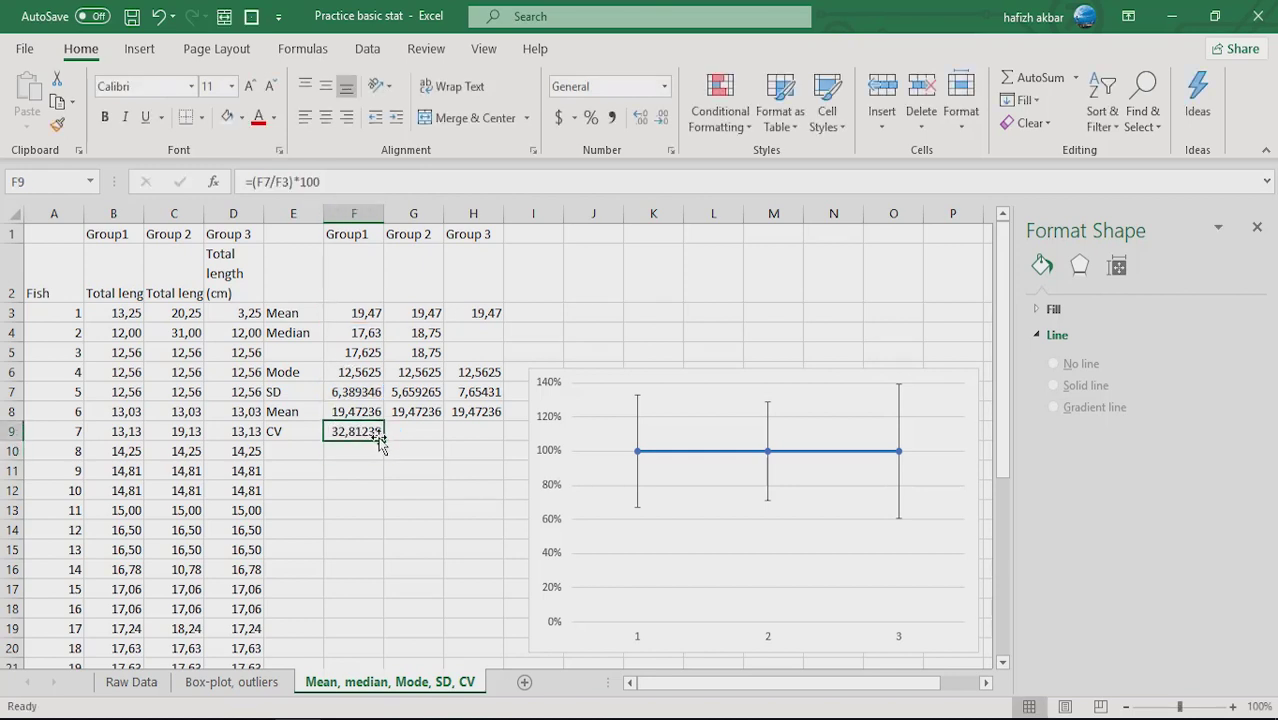
{"action": "left_click_drag", "start_coordinate": [381, 437], "coordinate": [474, 445]}
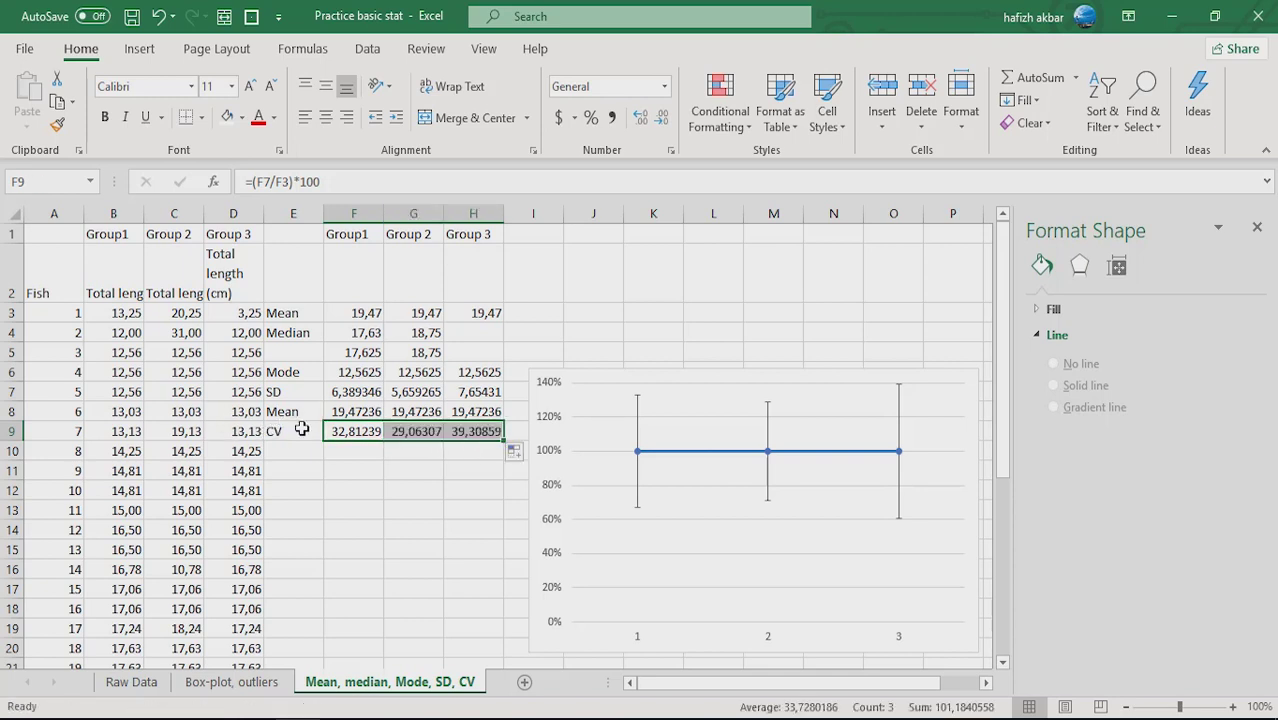
{"action": "left_click", "coordinate": [303, 430]}
{"action": "double_click", "coordinate": [303, 430]}
{"action": "type", "text": "("}
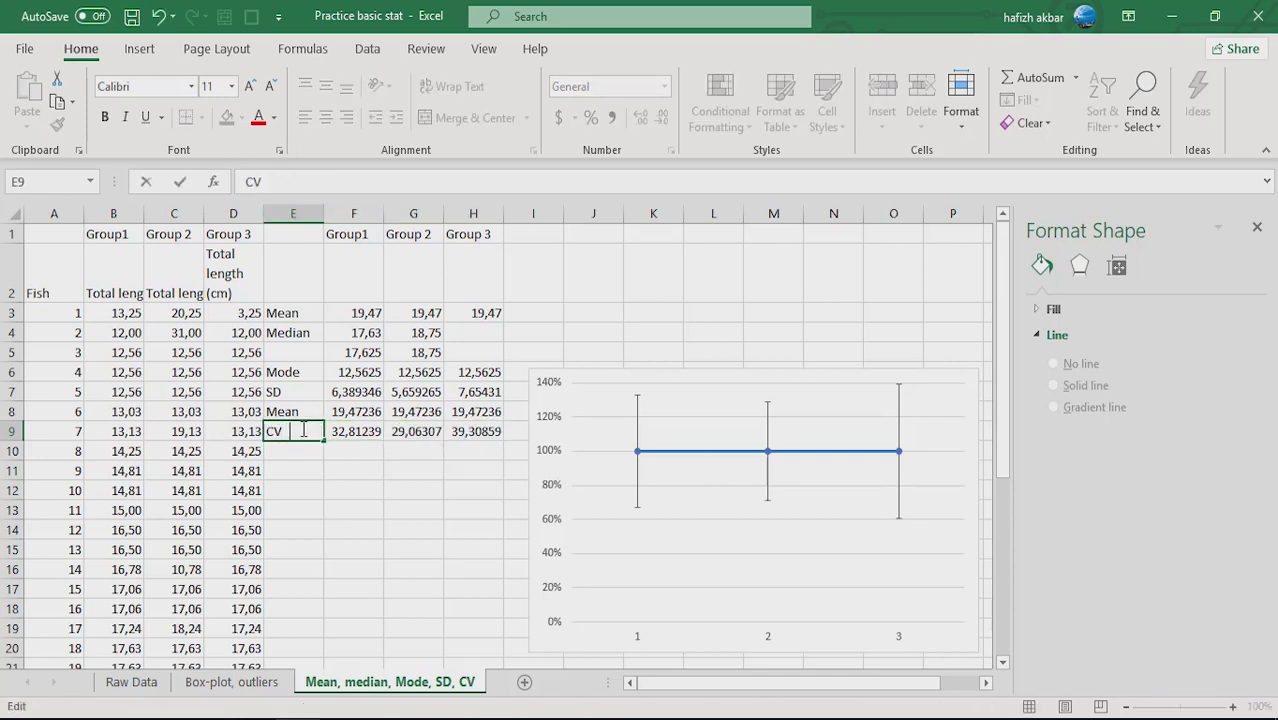
{"action": "type", "text": "%)"}
{"action": "left_click_drag", "start_coordinate": [429, 481], "coordinate": [290, 452]}
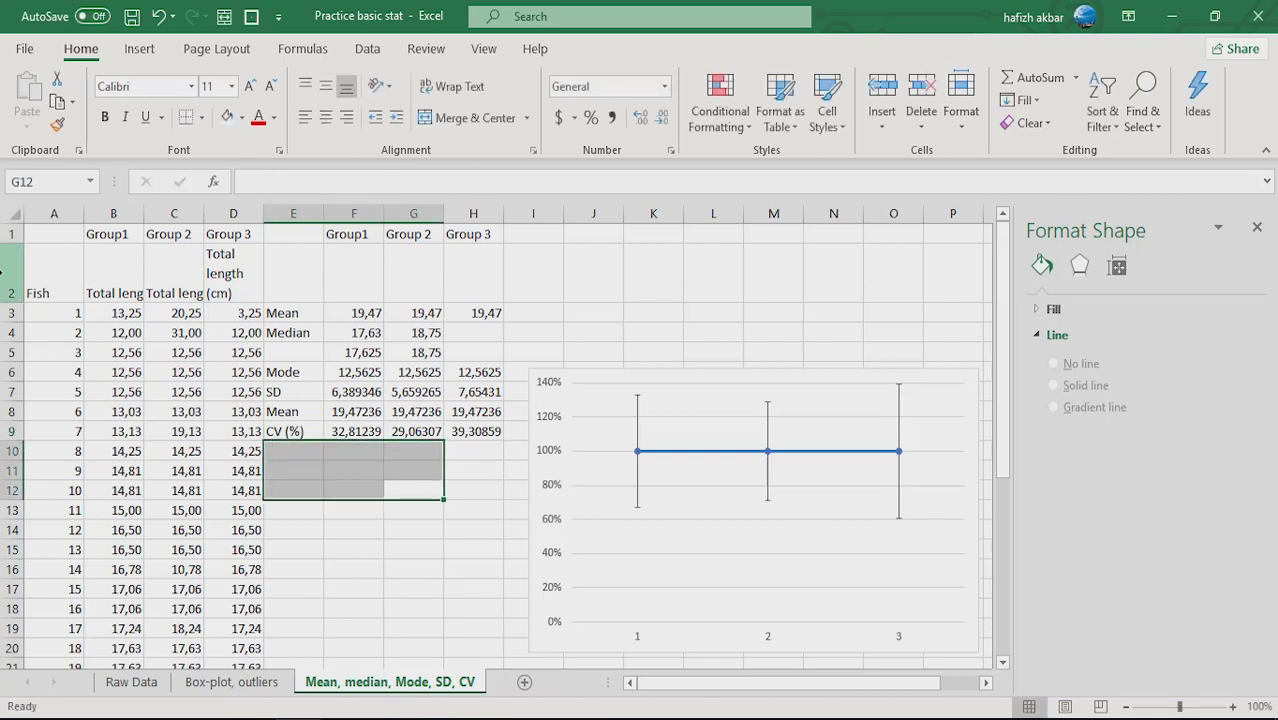
{"action": "left_click", "coordinate": [579, 312]}
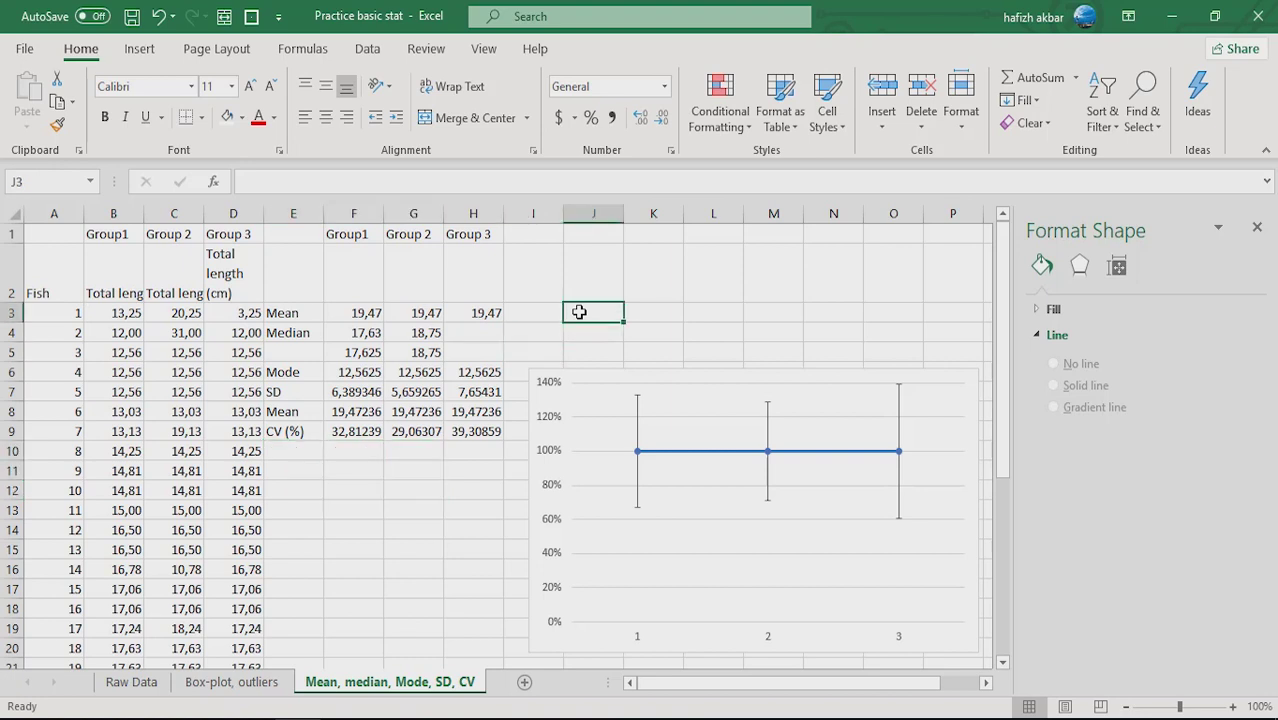
{"action": "left_click", "coordinate": [316, 468]}
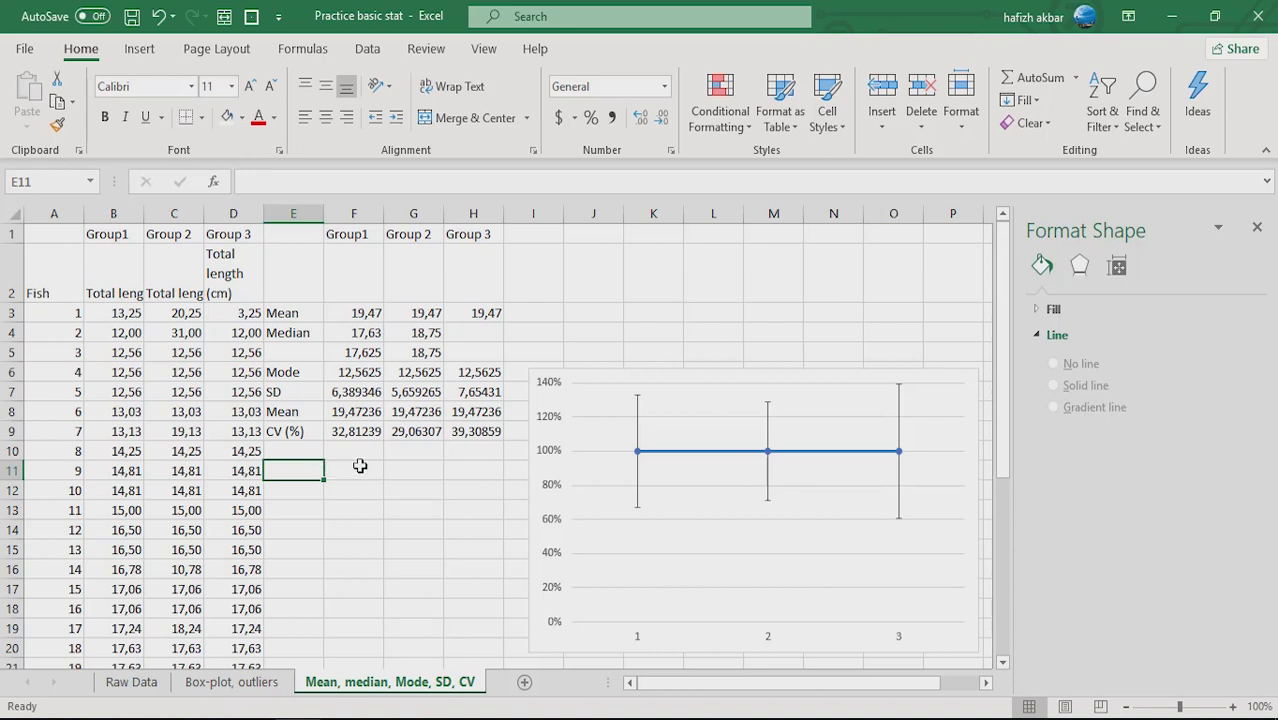
{"action": "left_click", "coordinate": [362, 431]}
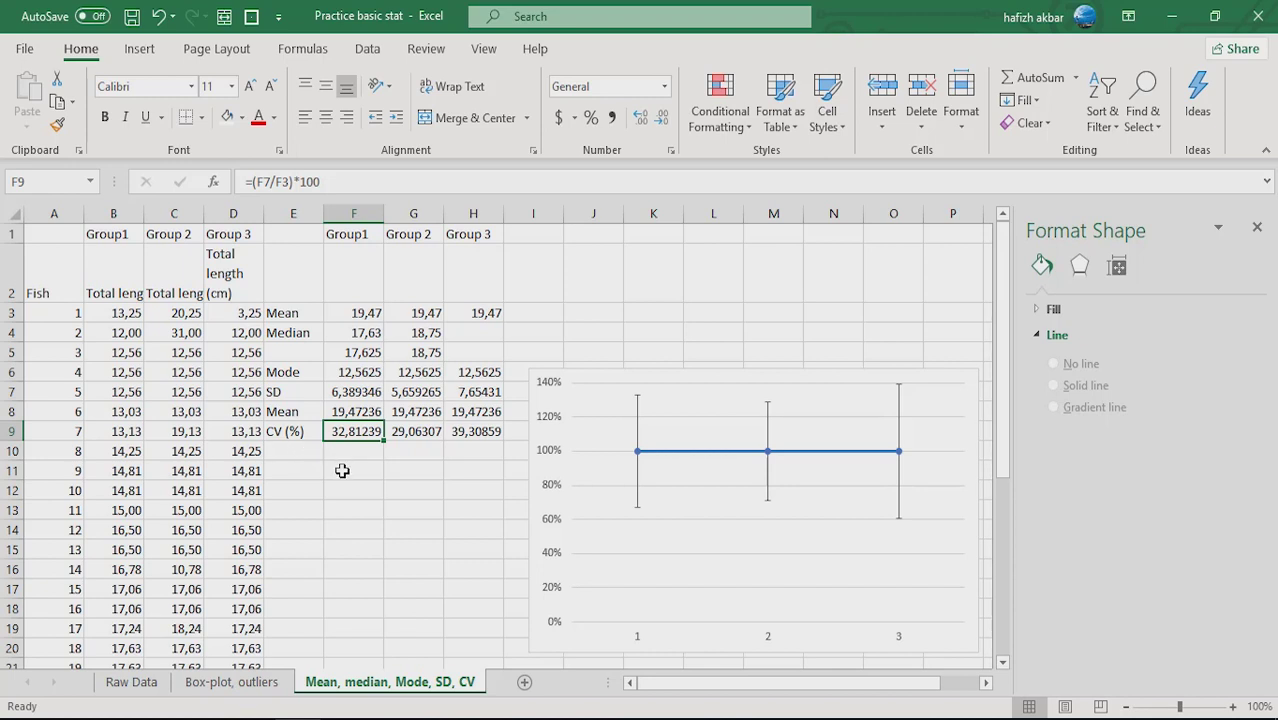
{"action": "left_click", "coordinate": [340, 468]}
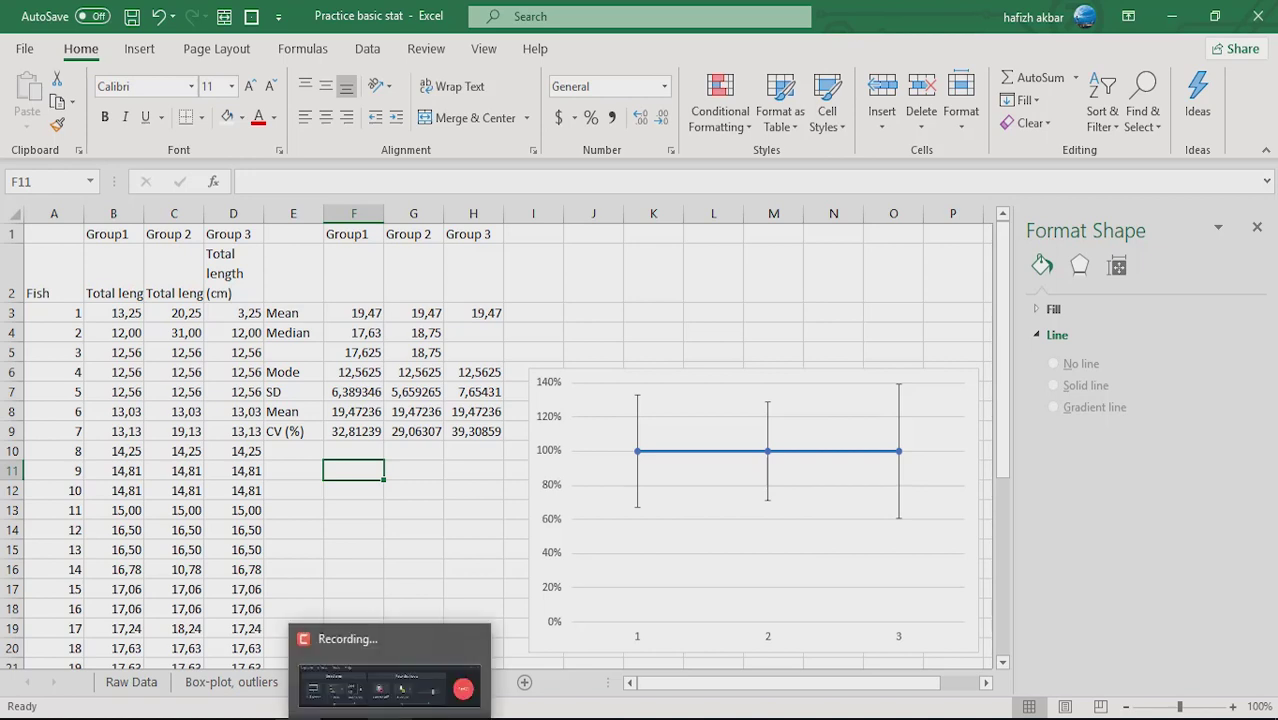
{"action": "left_click", "coordinate": [390, 670]}
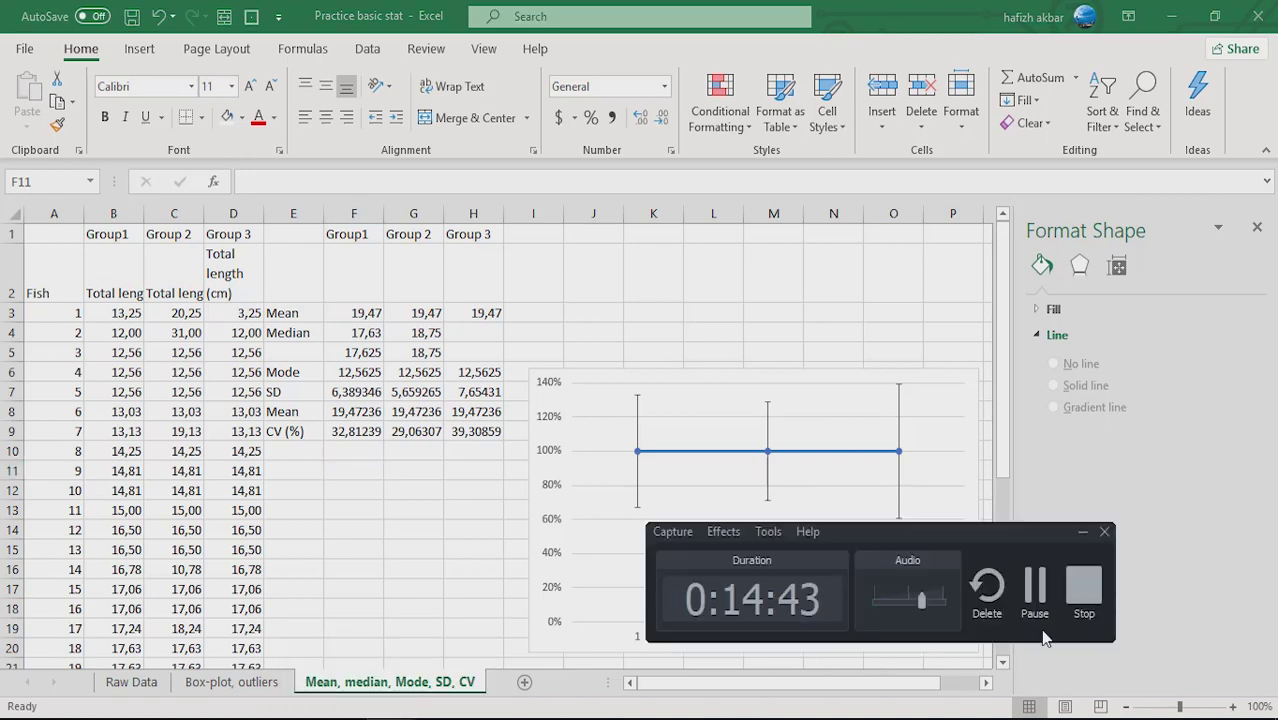